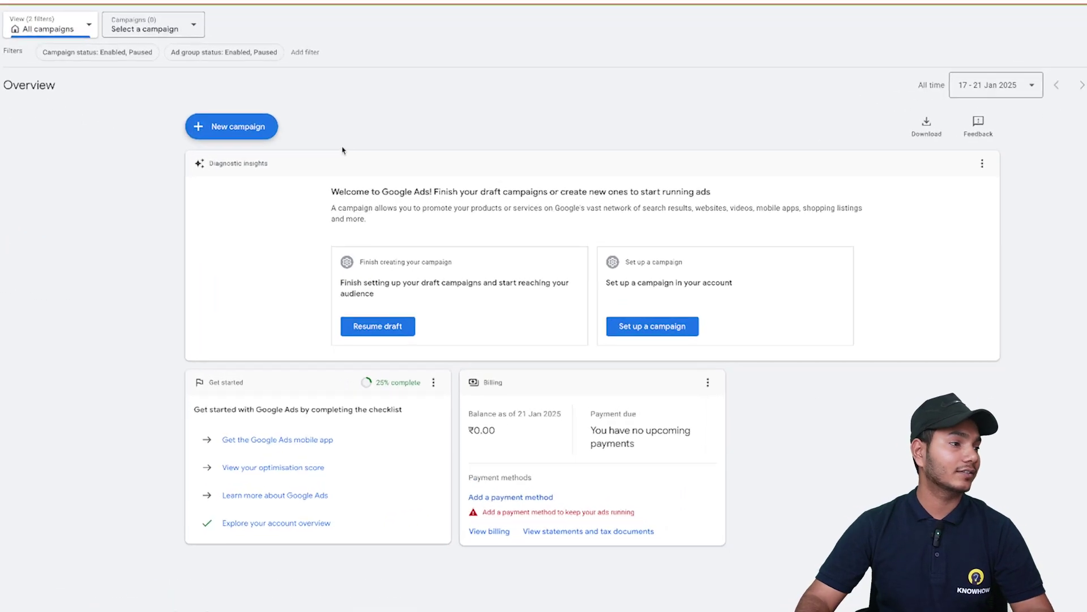
Start a new campaign and skip the business name and website suggestions page
click(263, 130)
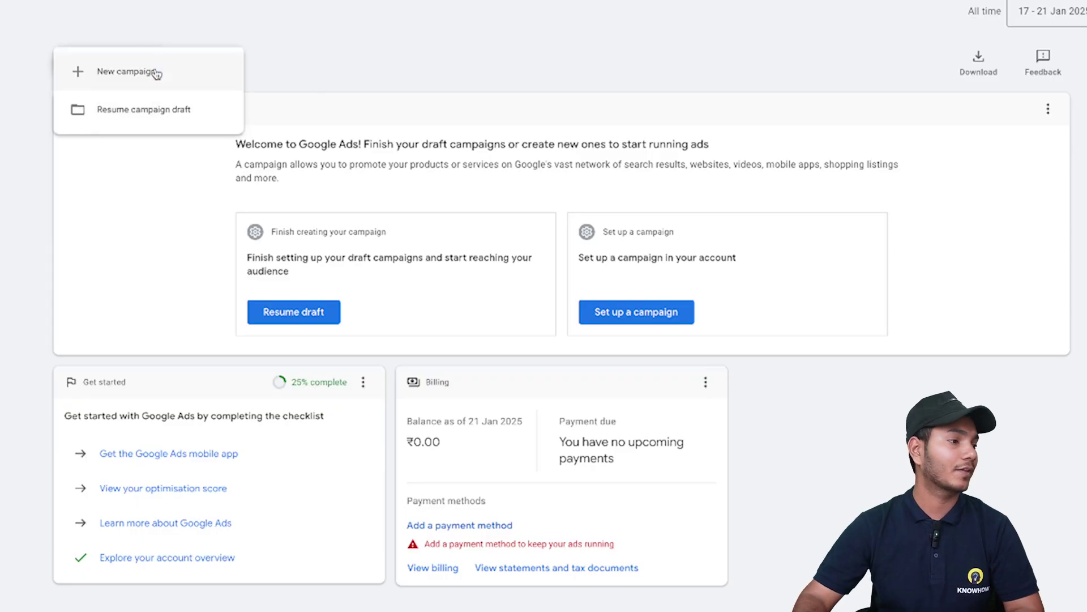
click(156, 72)
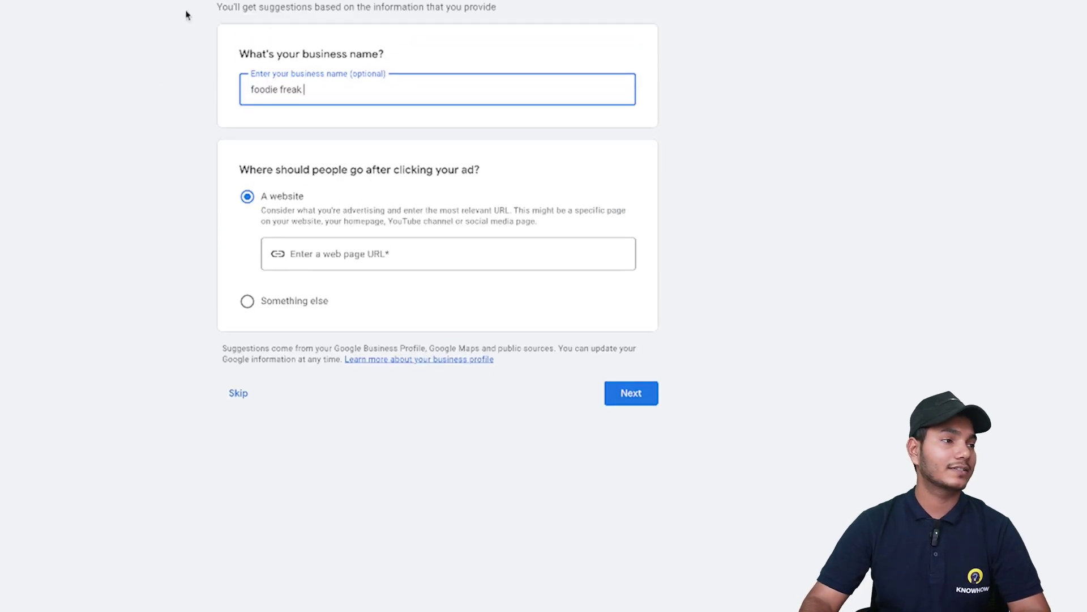
click(237, 392)
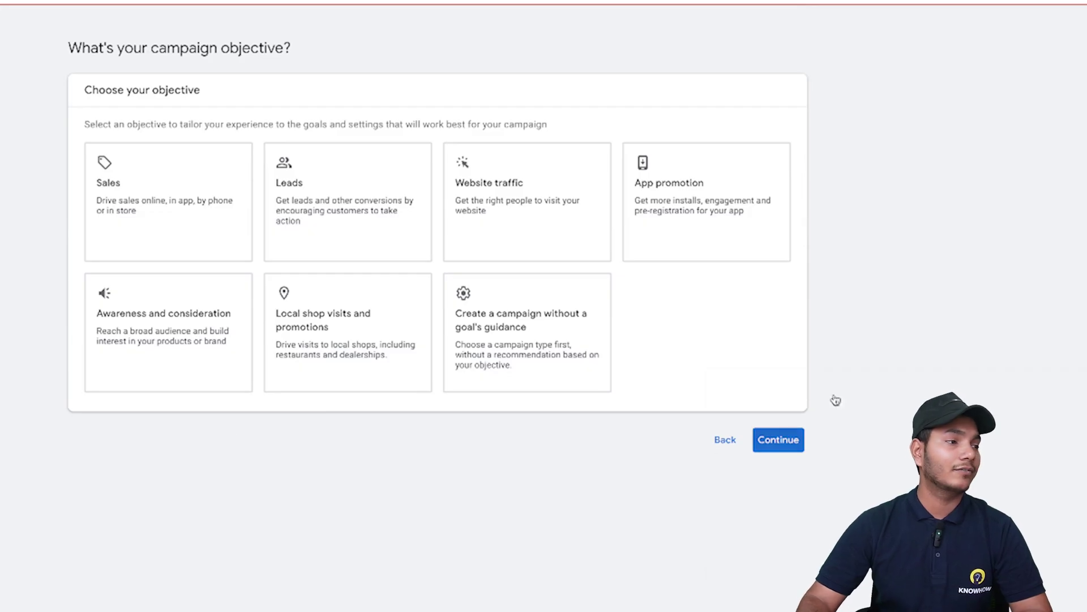
Set up a Search campaign without a goal's guidance and select website visits as a desired result
click(539, 333)
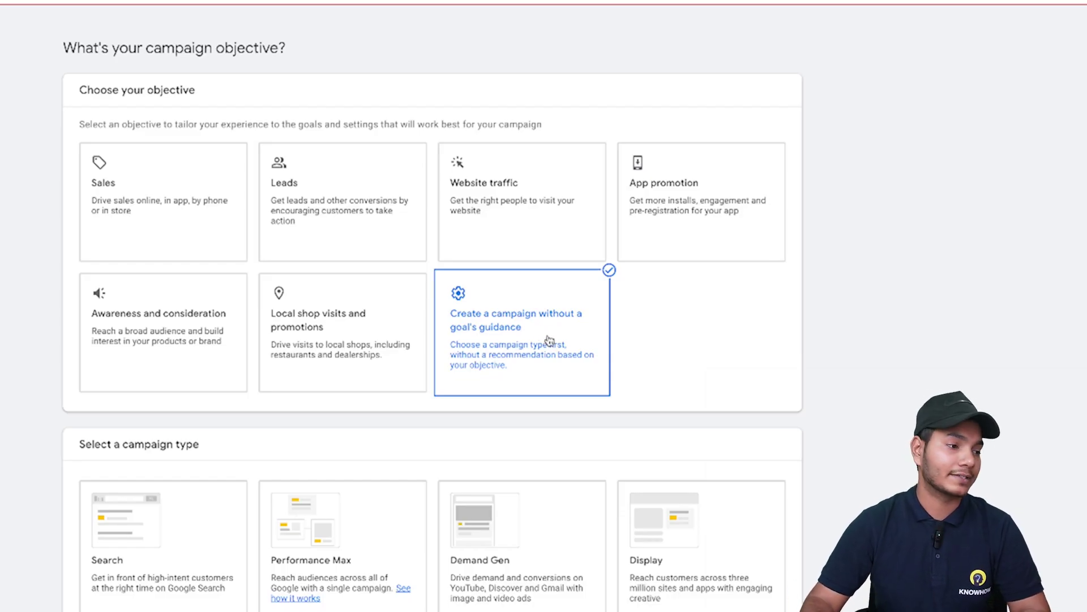
click(187, 525)
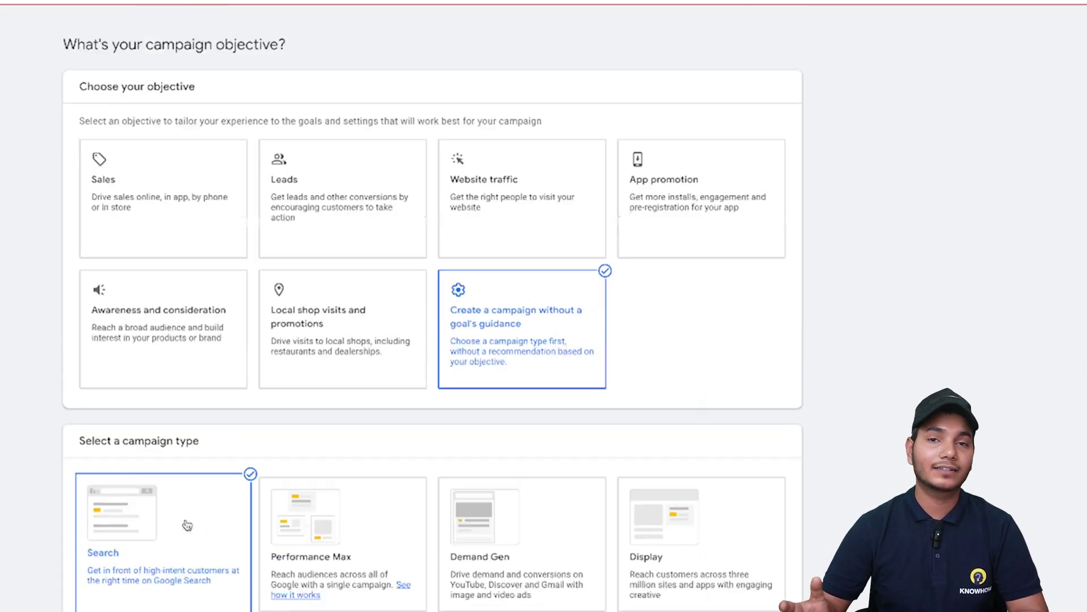
scroll(187, 525, down, 4)
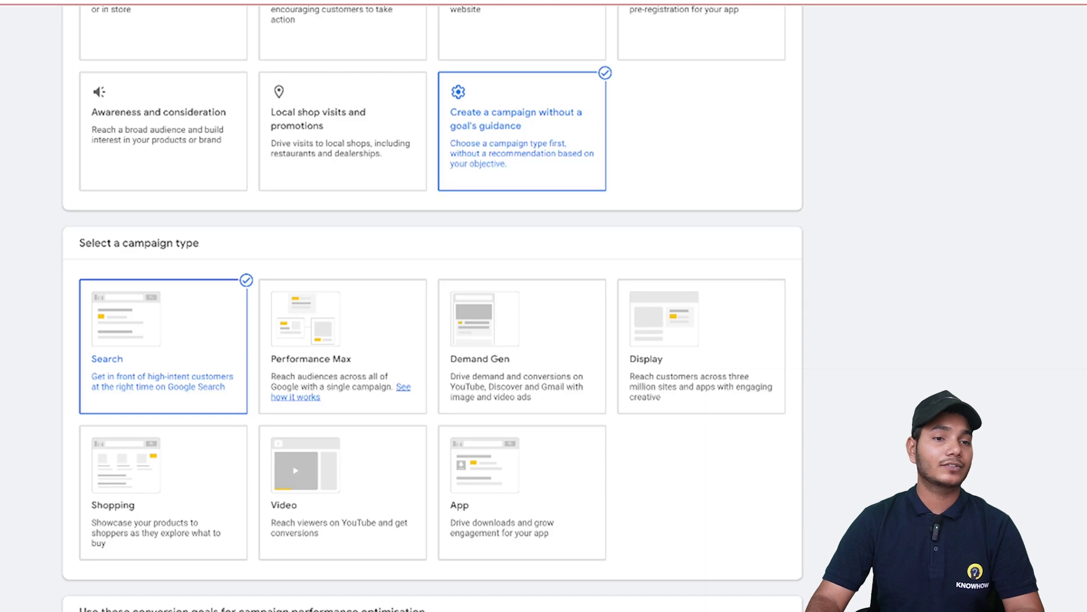
scroll(15, 580, down, 1)
scroll(16, 579, down, 3)
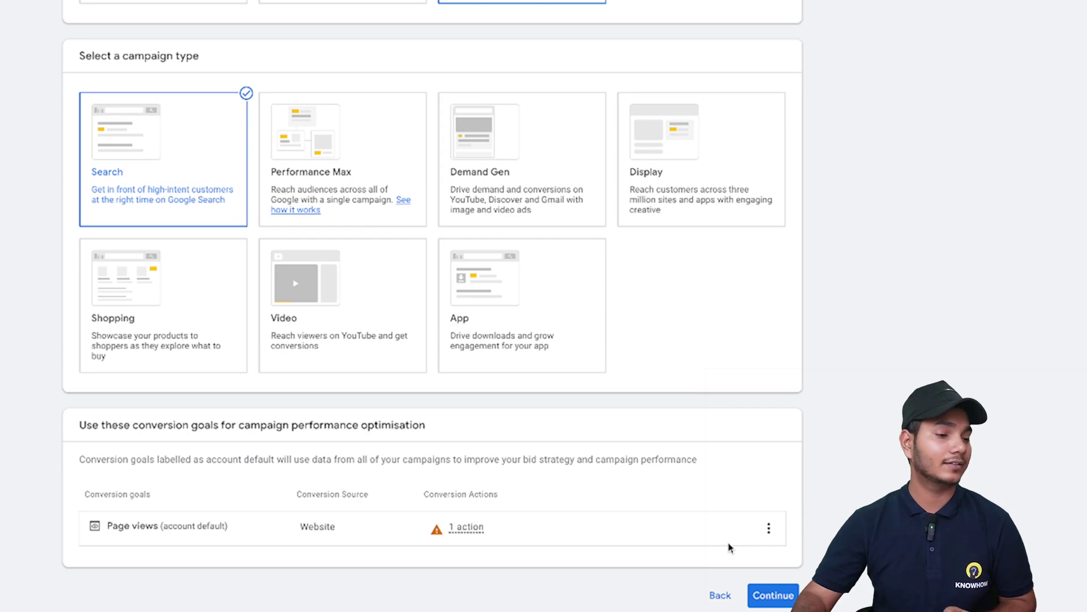
click(765, 596)
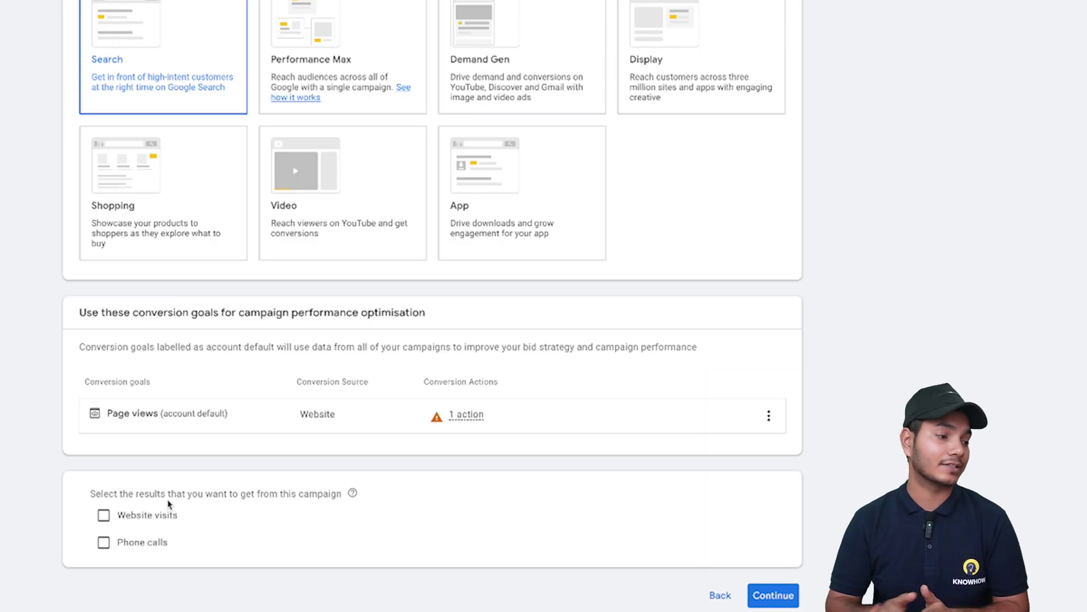
click(104, 515)
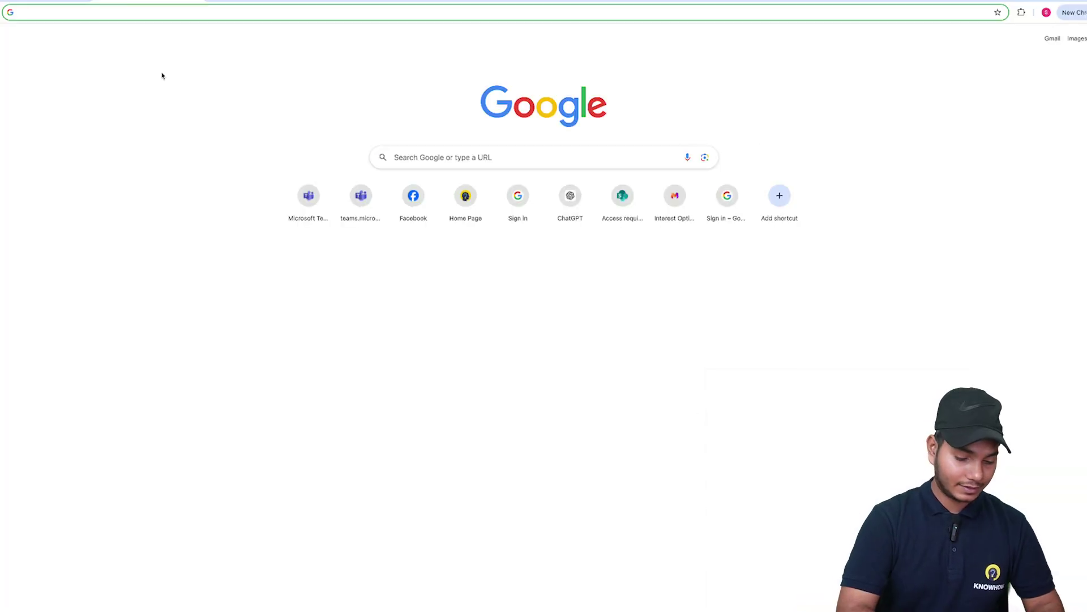
Search Google in a new browser tab for "3 bhk falt in mumbai"
text(3 bhk )
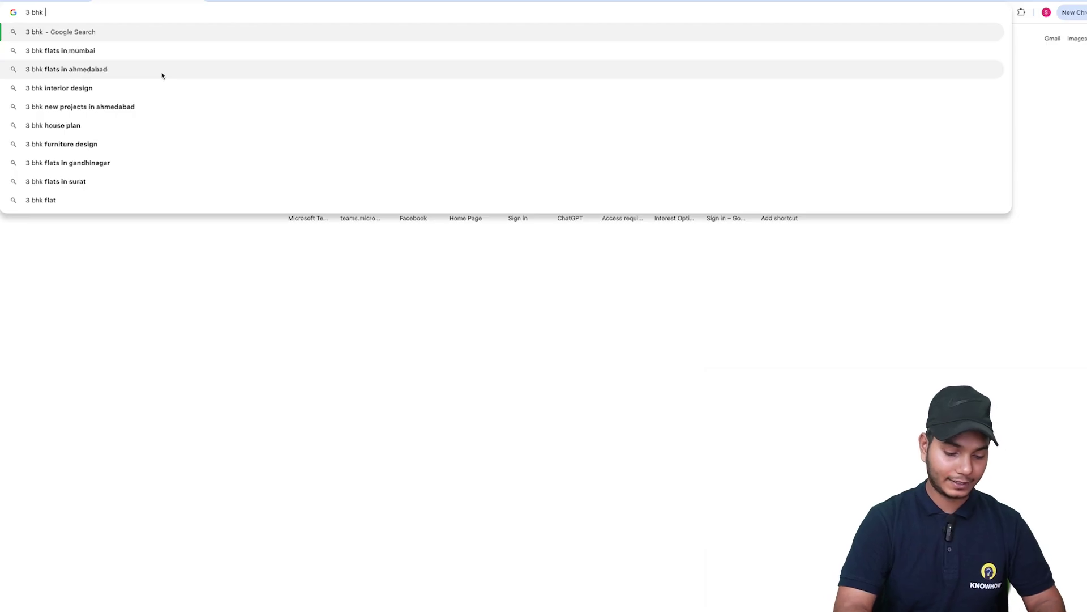
text(resal)
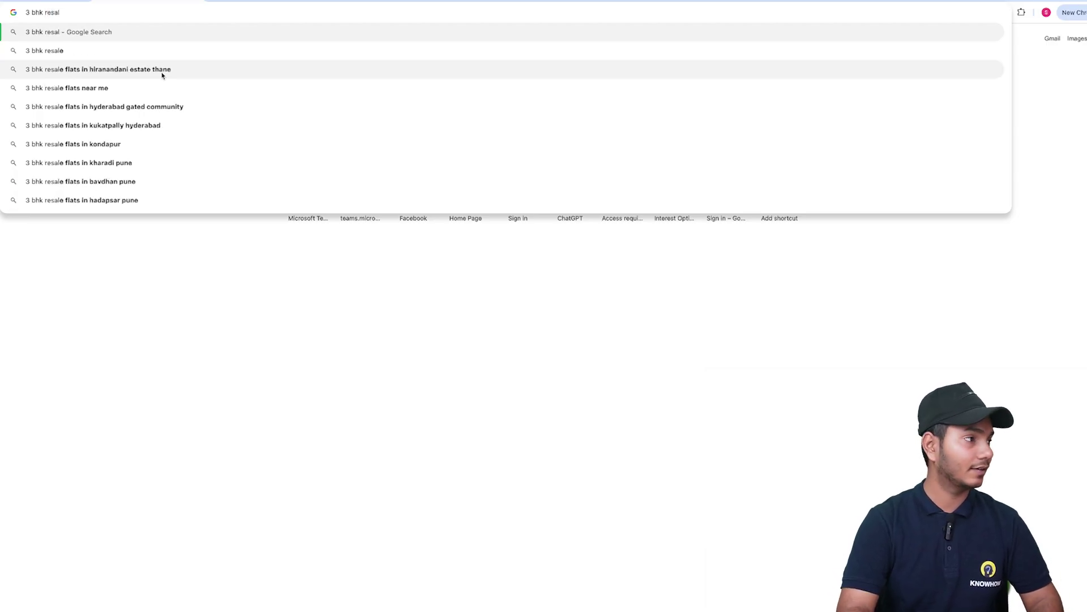
key(BackSpace)
key(BackSpace)
key(BackSpace)
key(BackSpace)
key(BackSpace)
text(f)
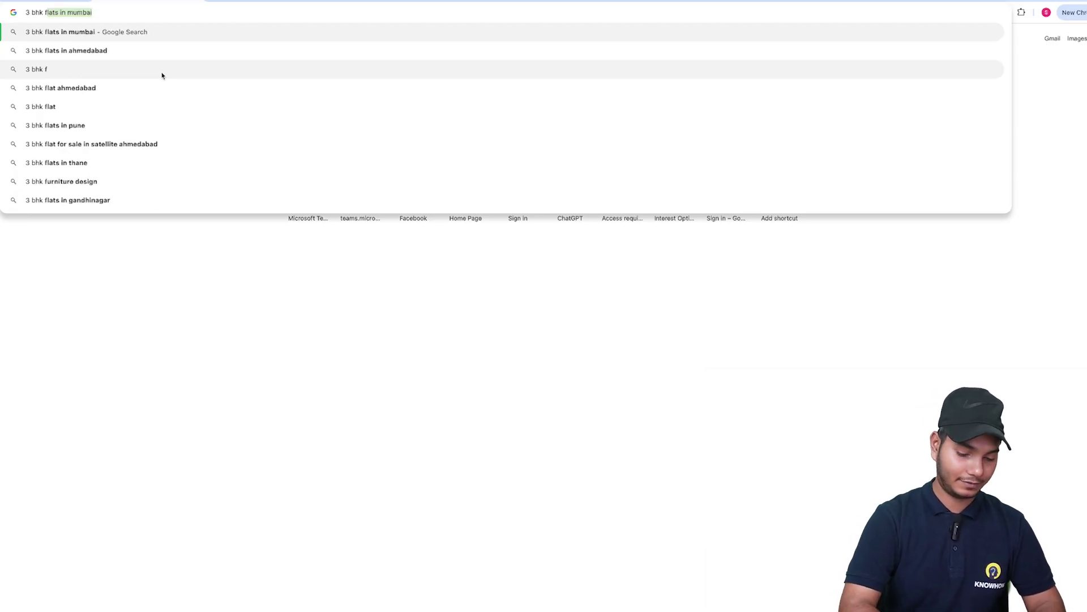
text(alt in mumbai)
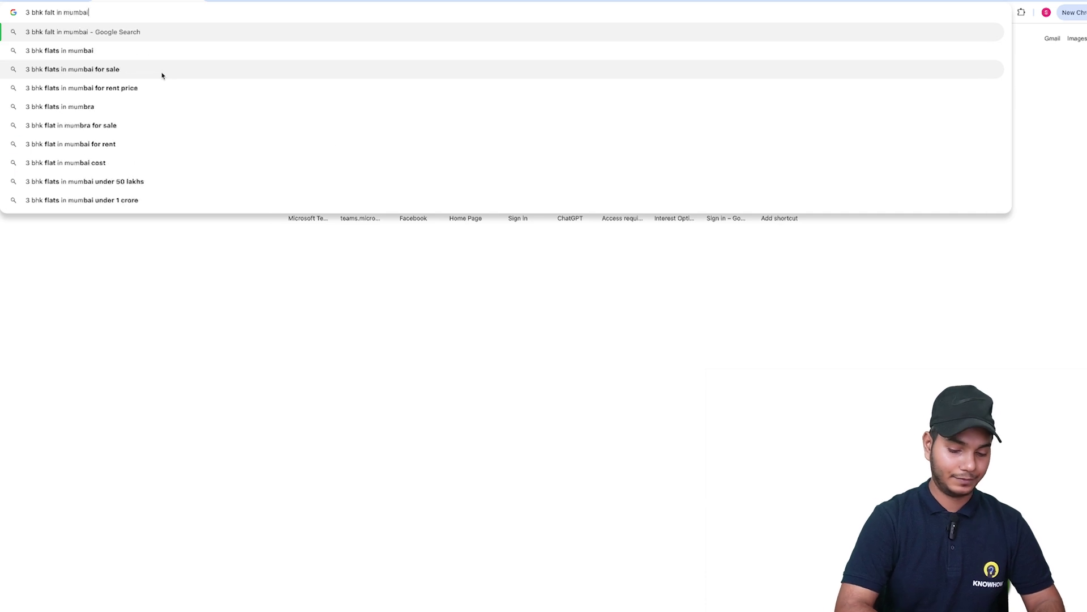
key(Return)
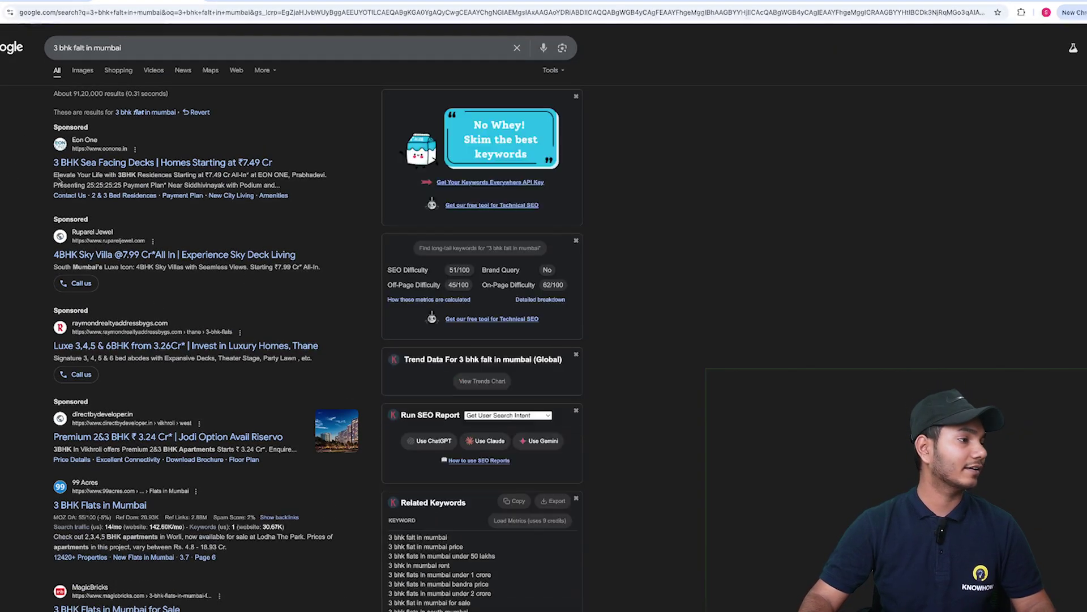
Open the sponsored Eon One result and copy its page URL into the campaign's website visits field in Google Ads
click(123, 164)
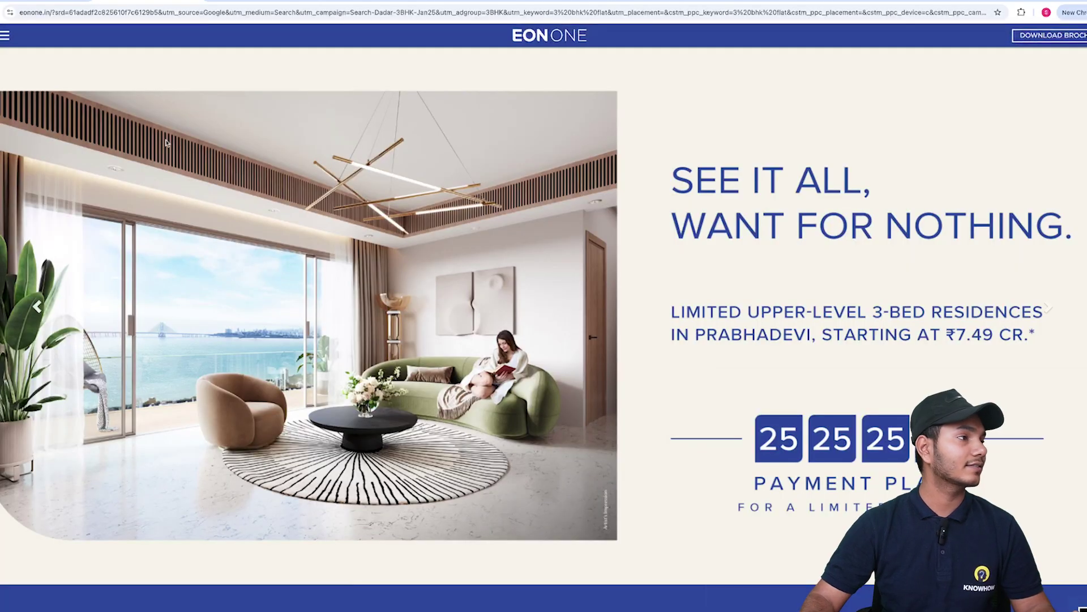
click(273, 12)
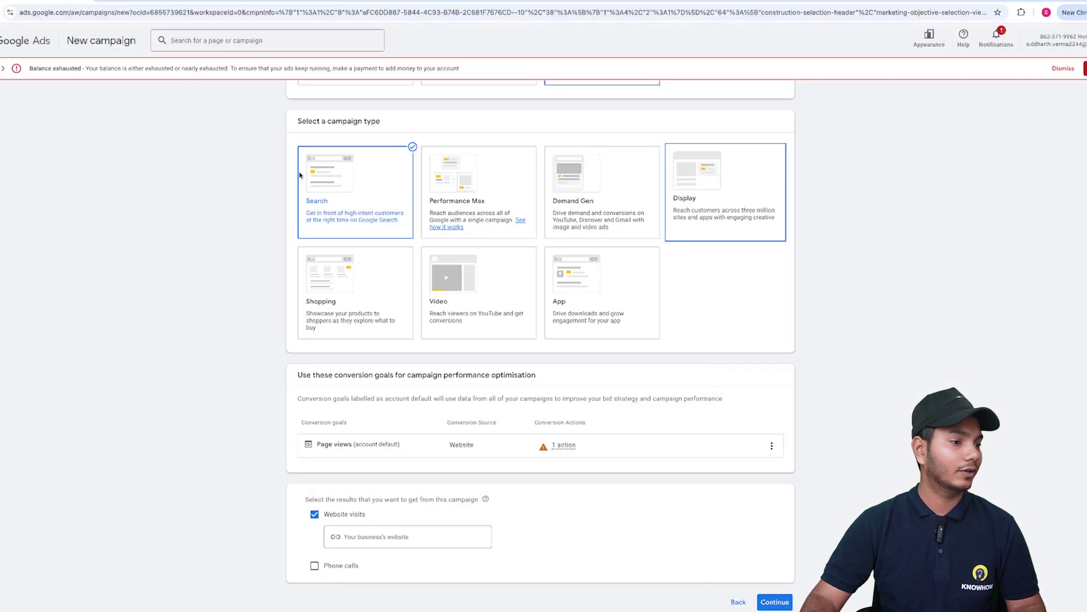
click(254, 499)
key(ctrl+v)
Add phone calls as a desired result, with India as the country and the business phone number, and continue
click(181, 543)
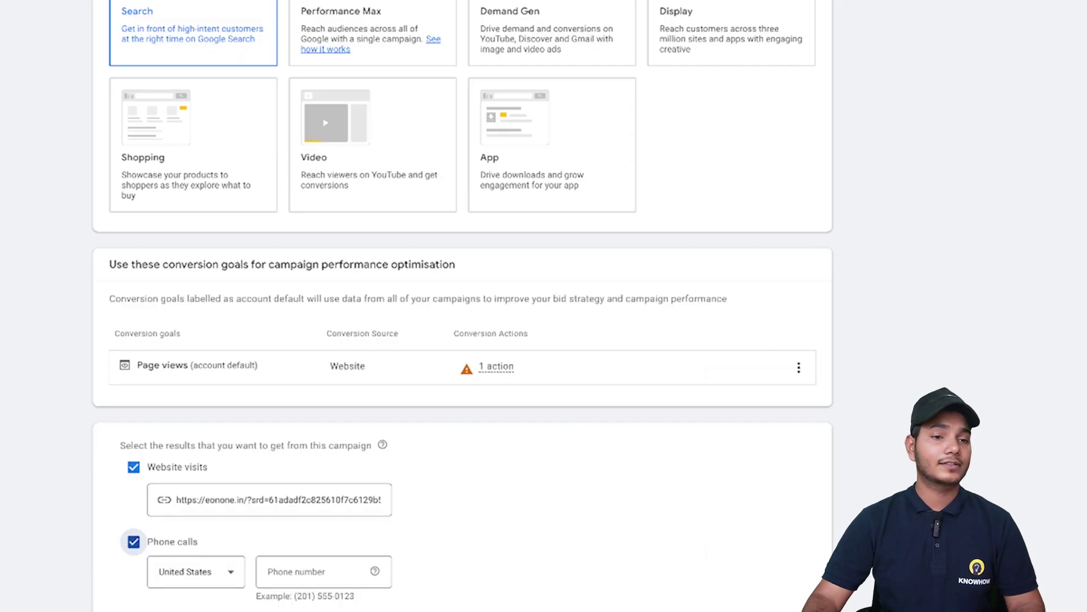
scroll(463, 306, down, 1)
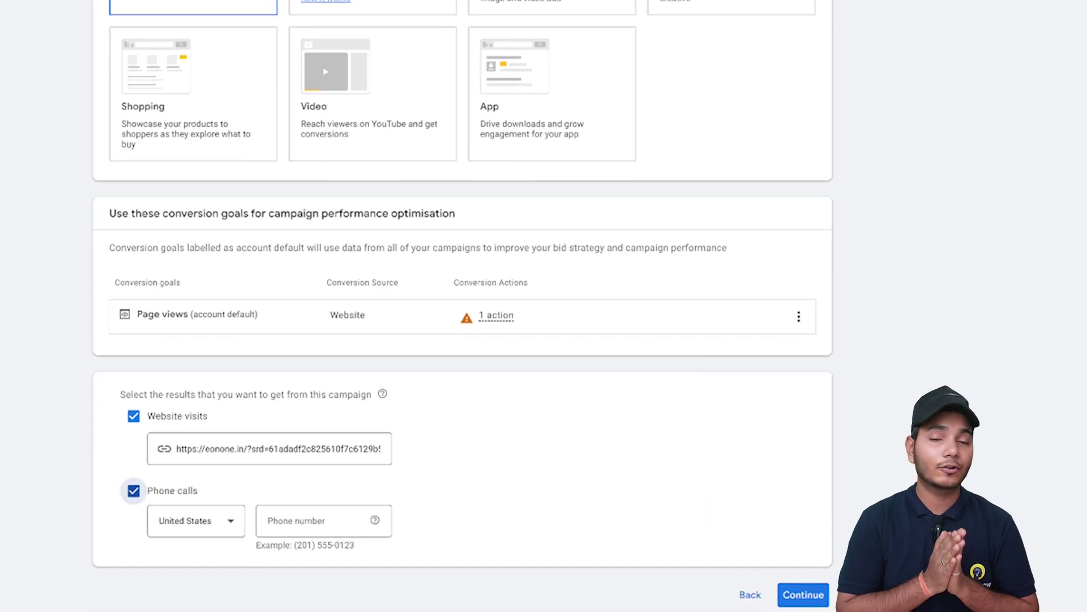
click(196, 521)
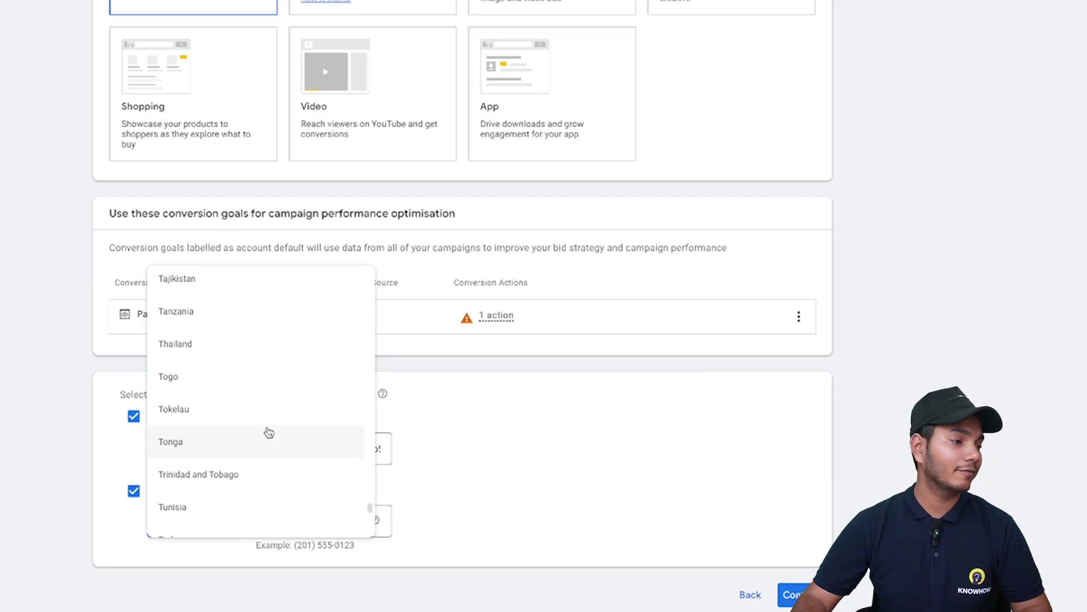
scroll(272, 388, down, 12)
scroll(276, 392, up, 15)
scroll(276, 391, up, 20)
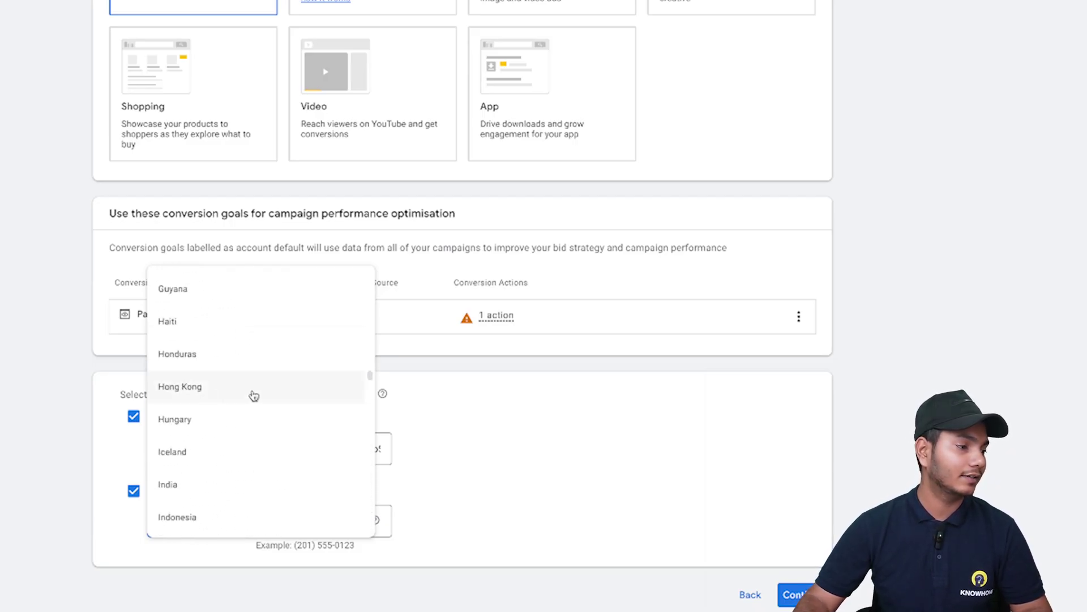
click(206, 482)
click(324, 527)
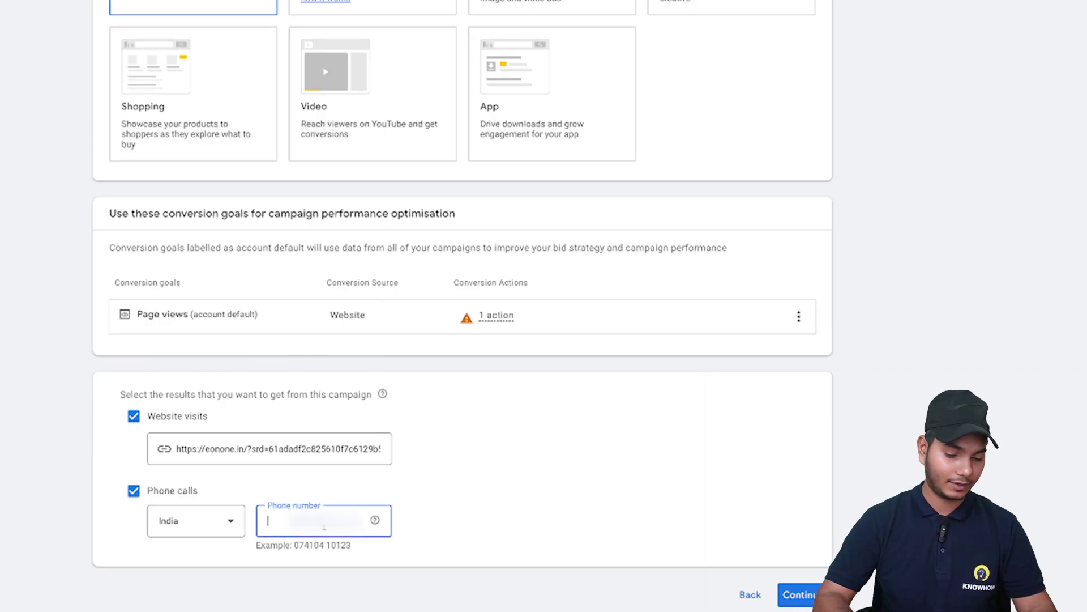
text(82799)
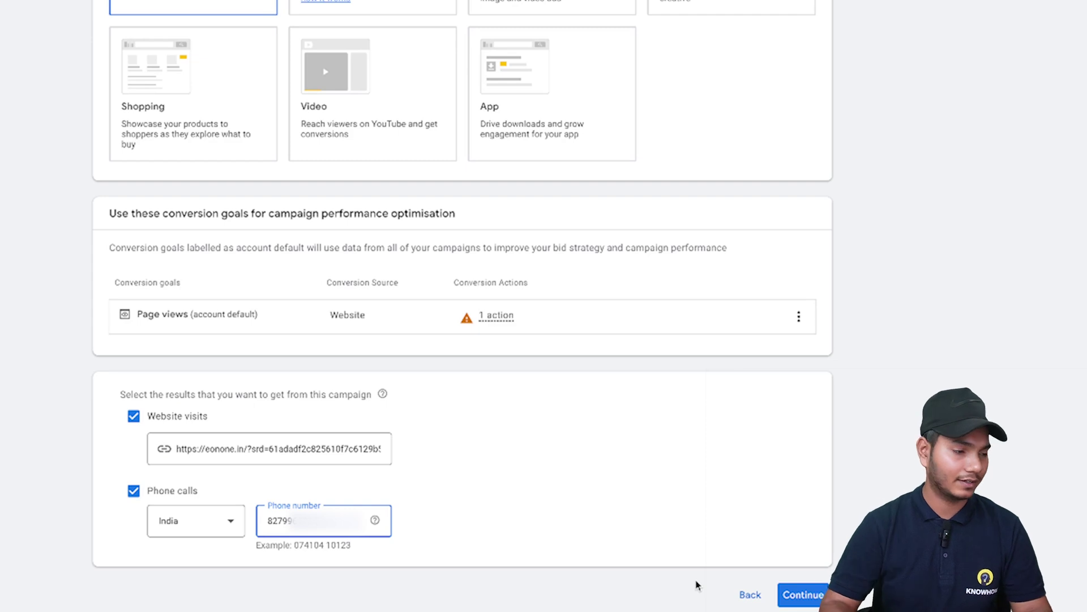
click(784, 593)
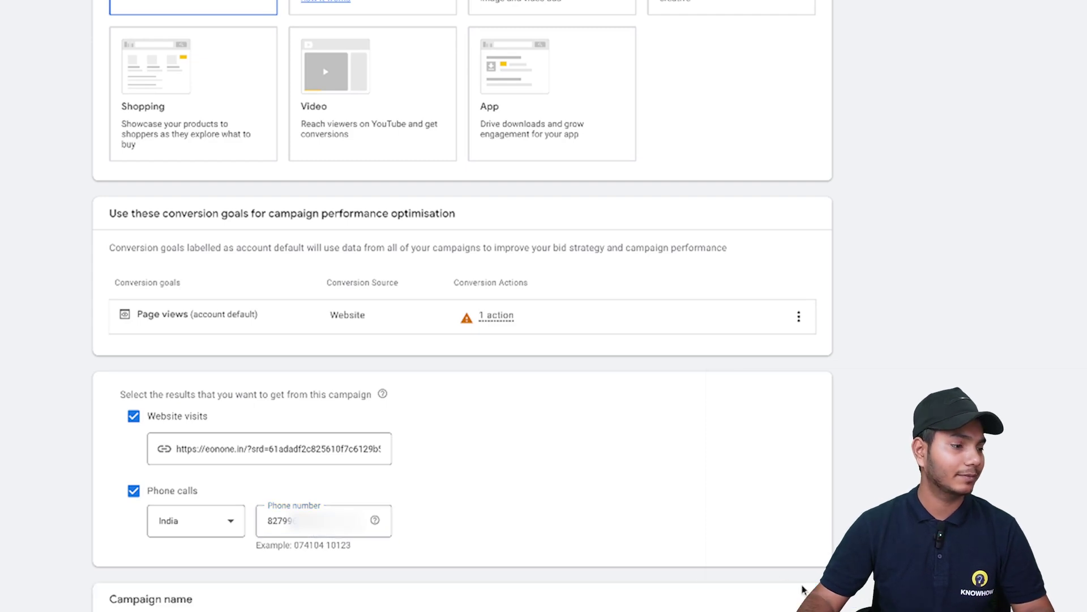
Name the campaign "eonone - 28 jan - leads - search" and continue to the campaign settings
scroll(834, 403, down, 3)
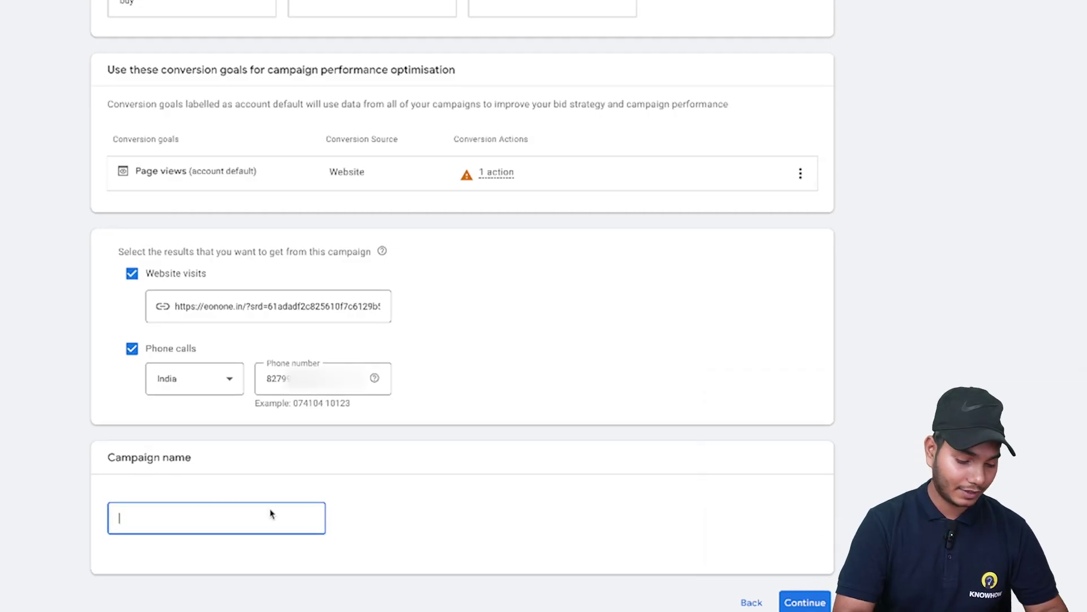
text(eoan)
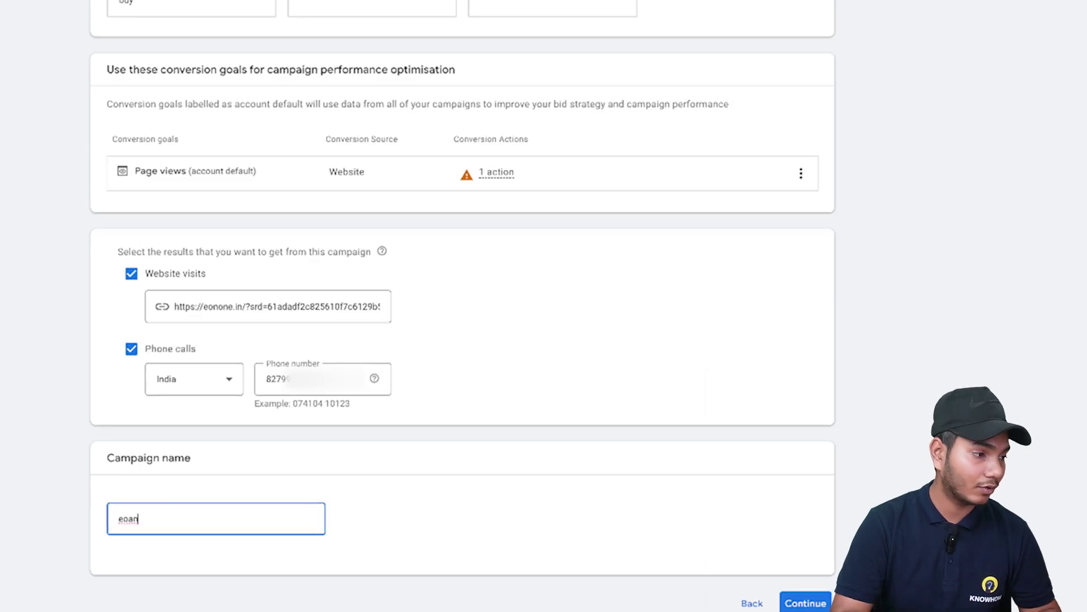
key(BackSpace)
key(BackSpace)
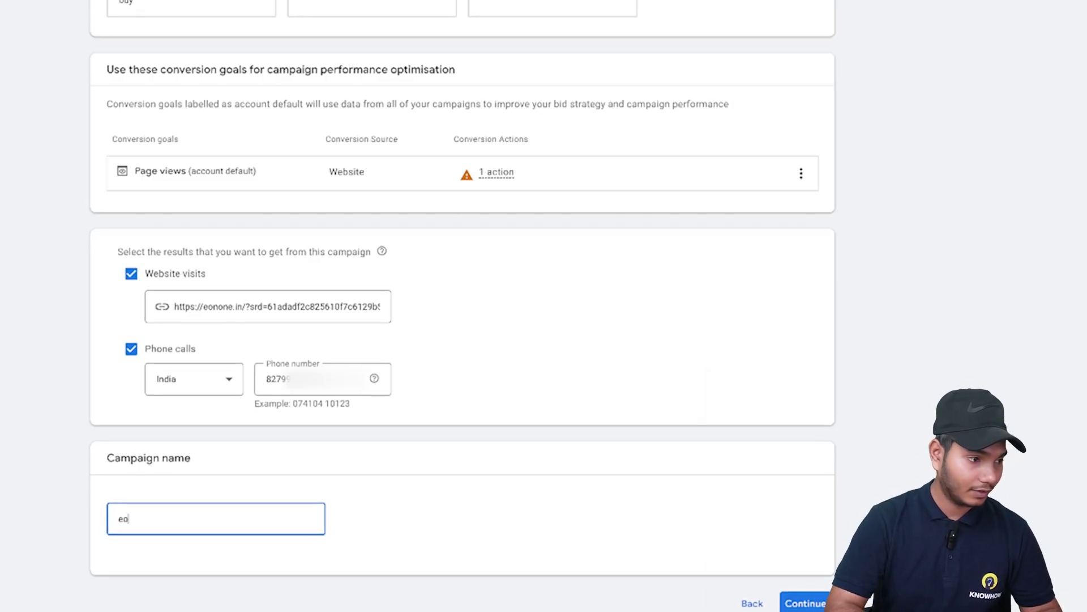
text(none)
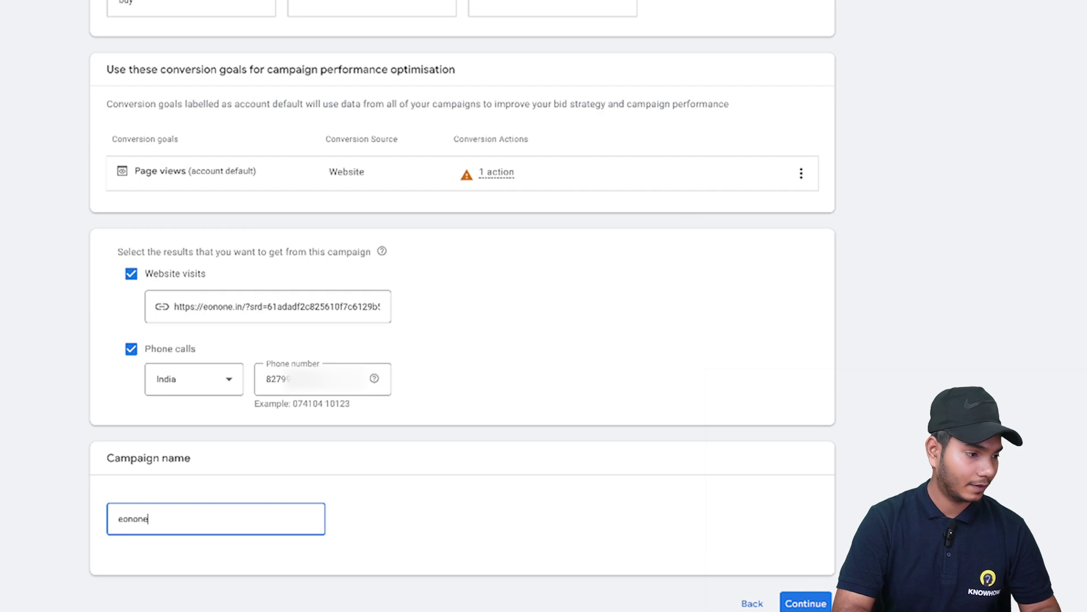
text( - )
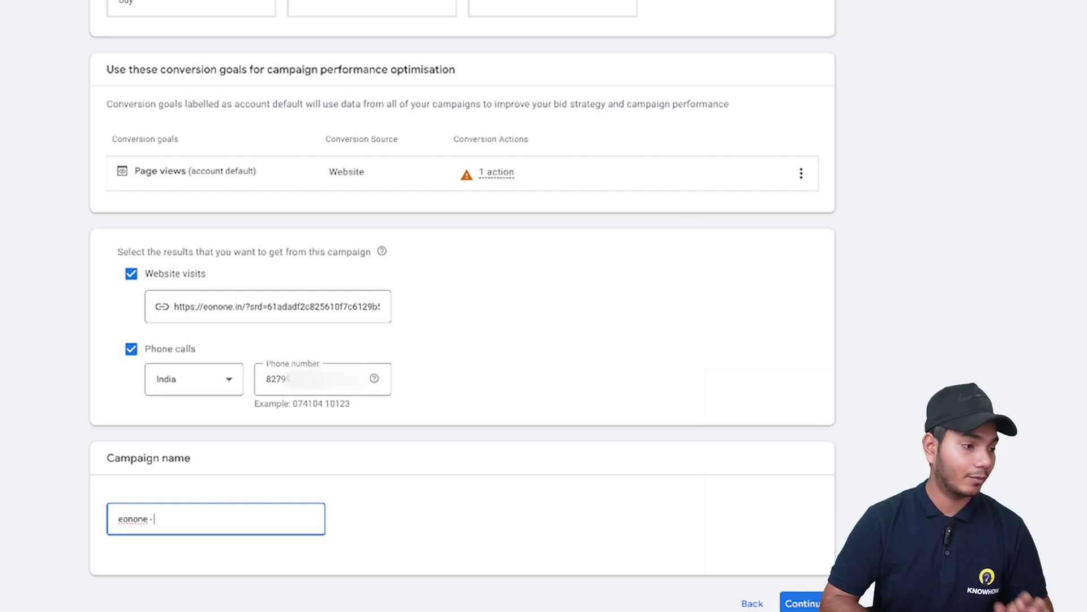
text(2)
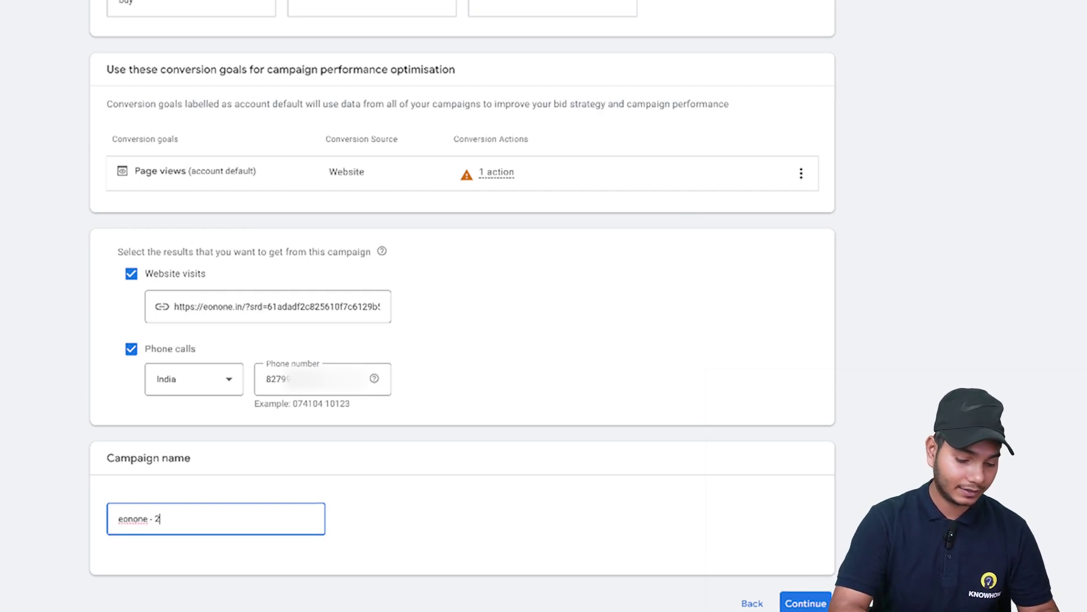
text(8)
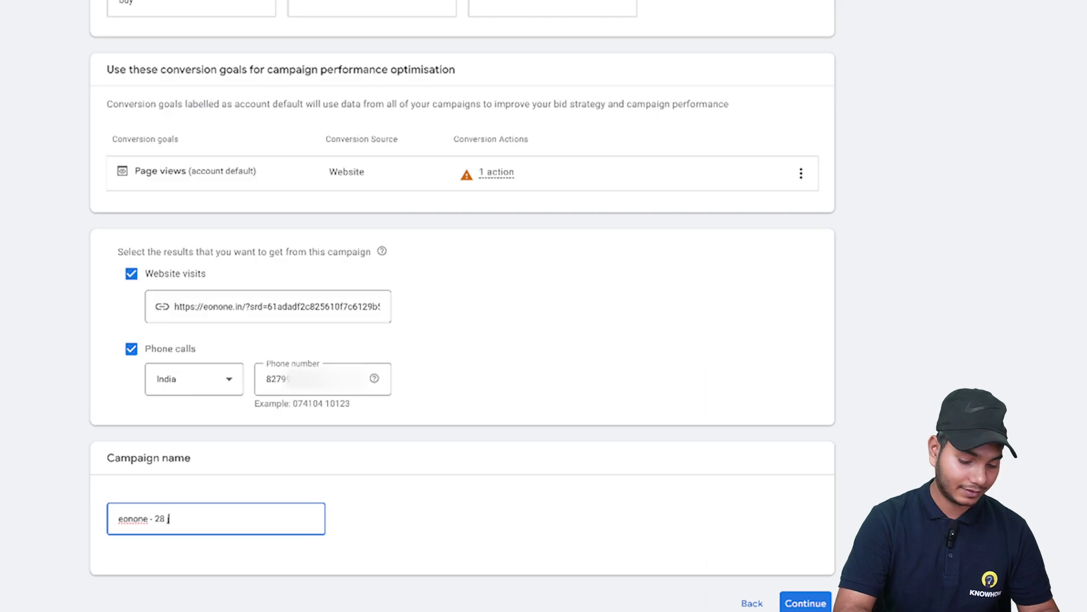
text( jan -)
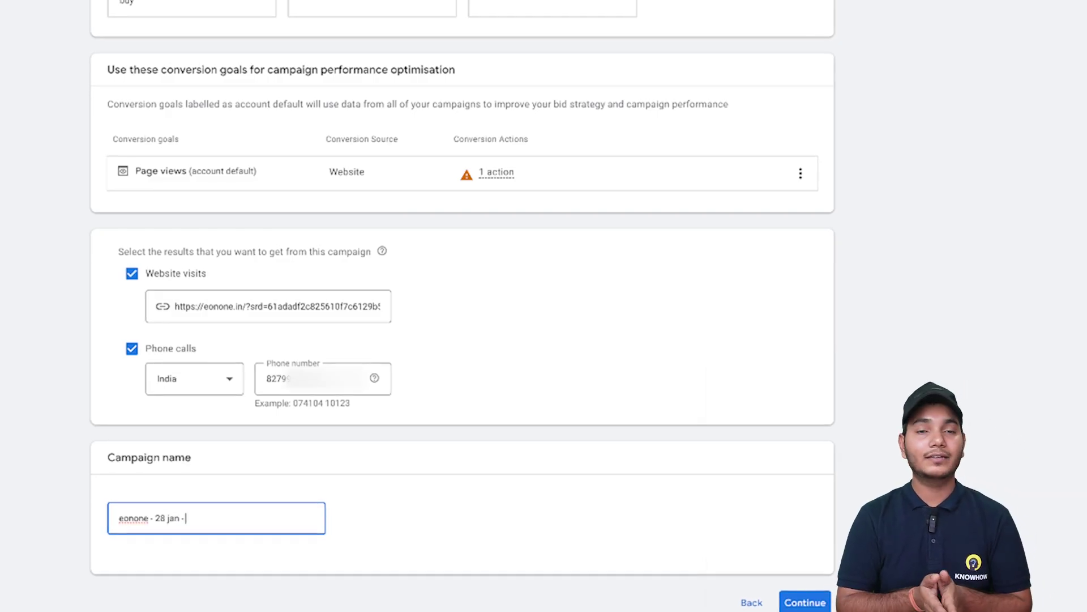
text( lea)
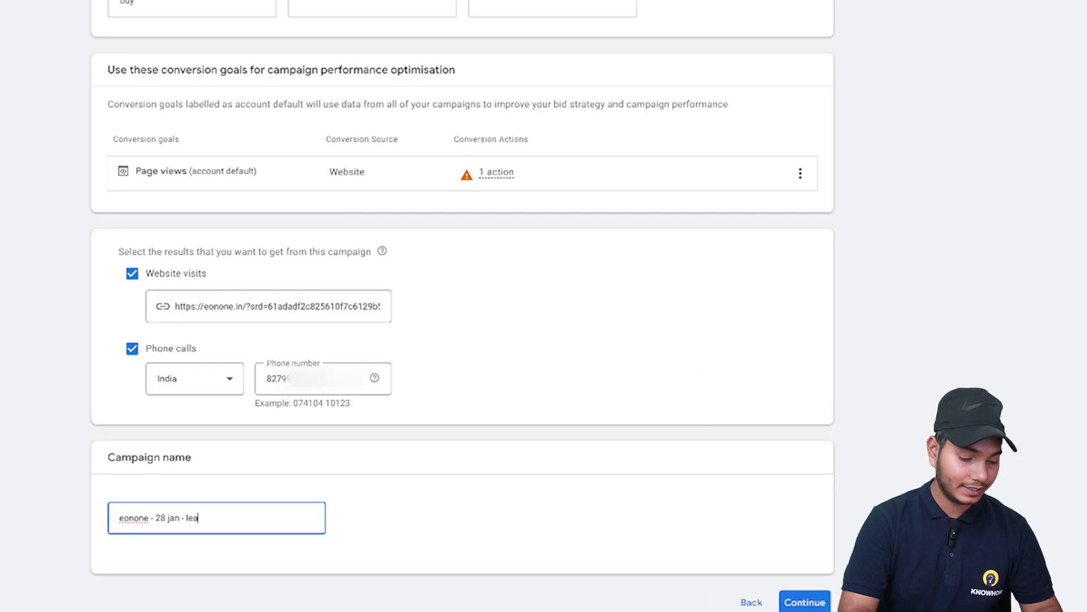
text(ds -)
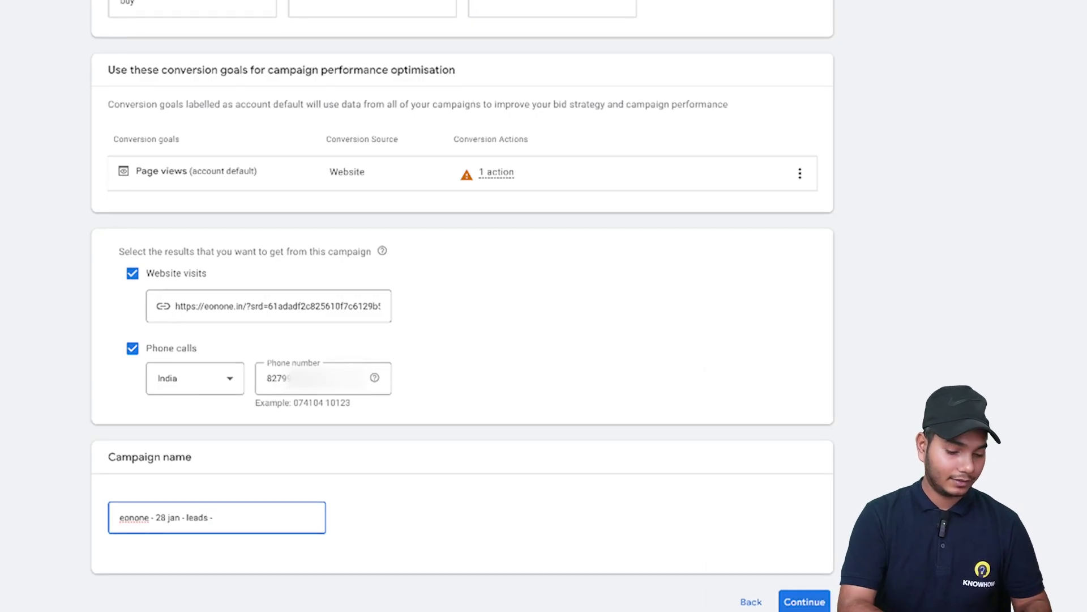
text( traffi)
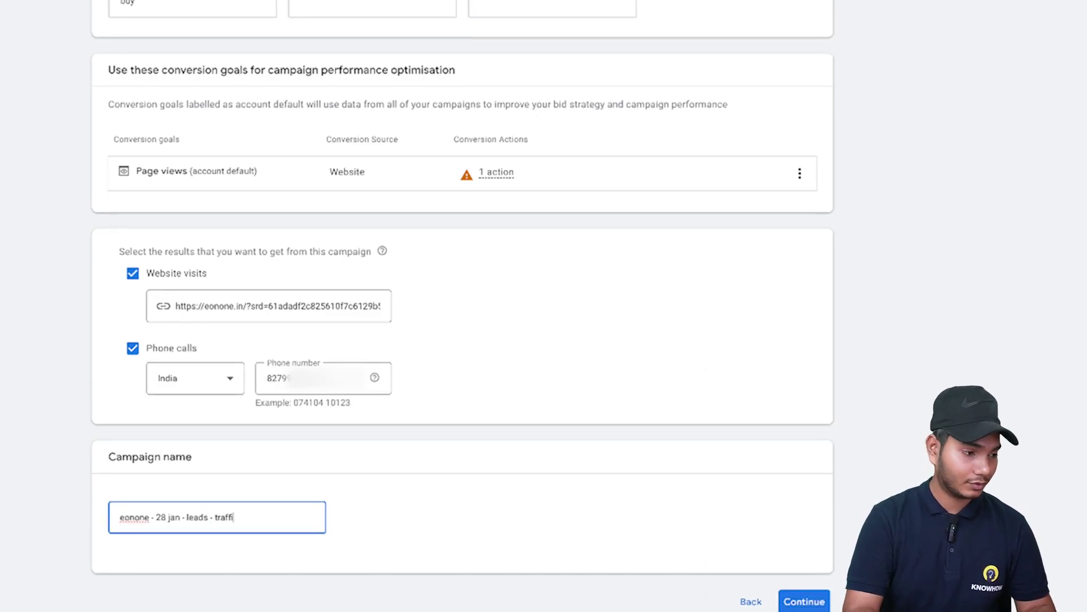
key(BackSpace)
key(BackSpace)
key(BackSpace)
key(BackSpace)
key(BackSpace)
key(BackSpace)
text(search)
click(803, 601)
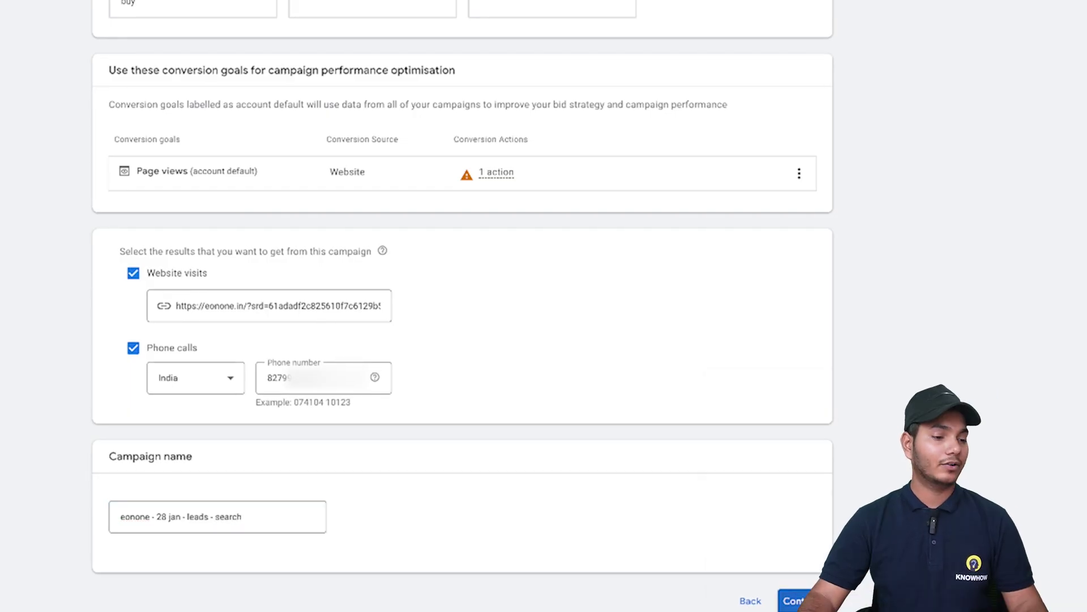
Set the campaign's bidding focus to Impression share and open the choices for where the ads should appear
click(639, 357)
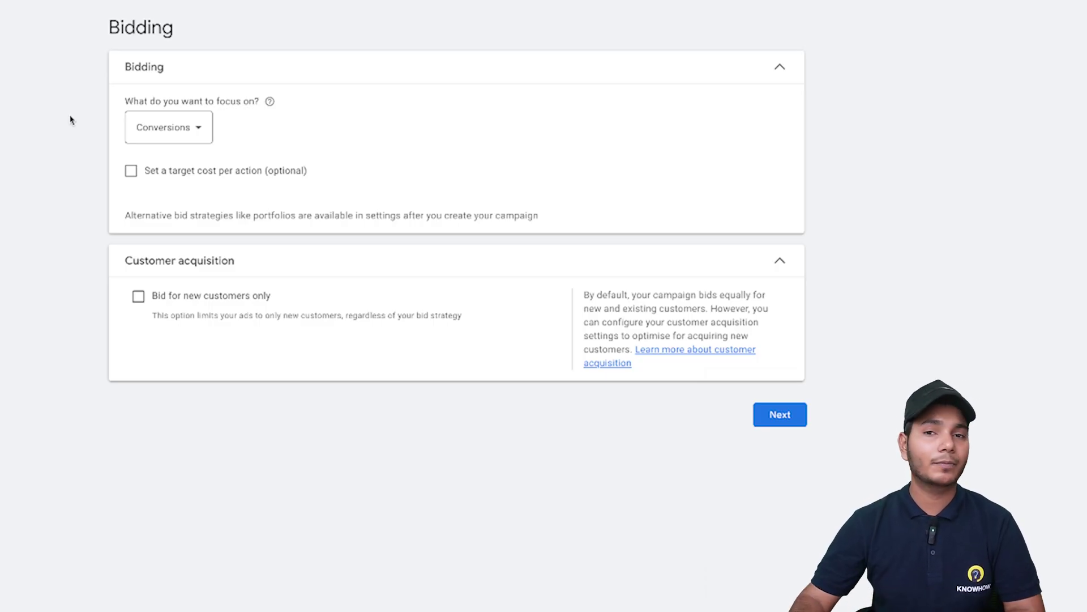
click(128, 128)
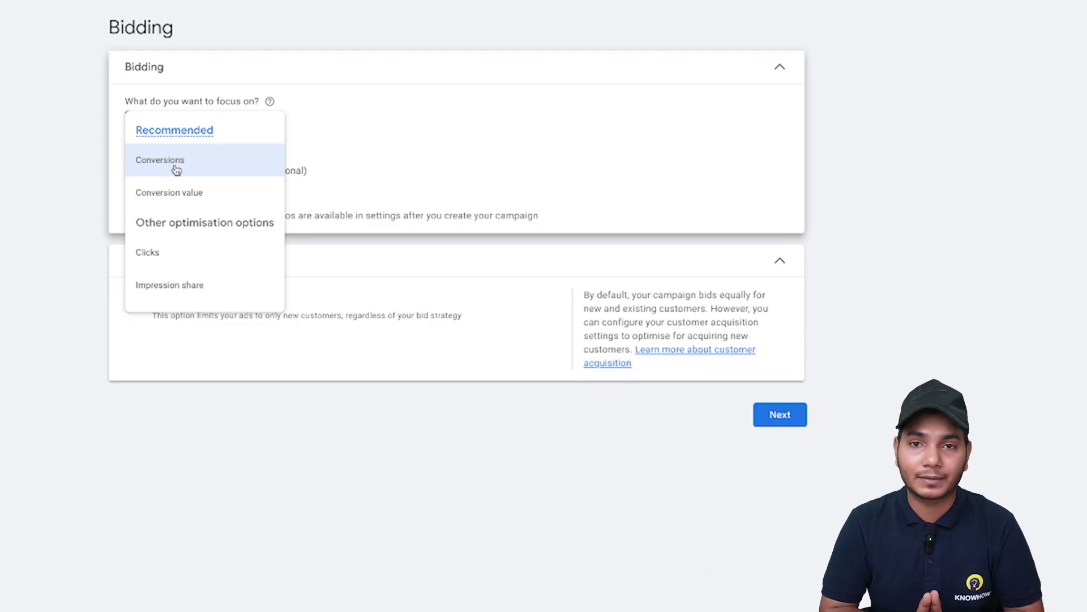
mouse_move(270, 161)
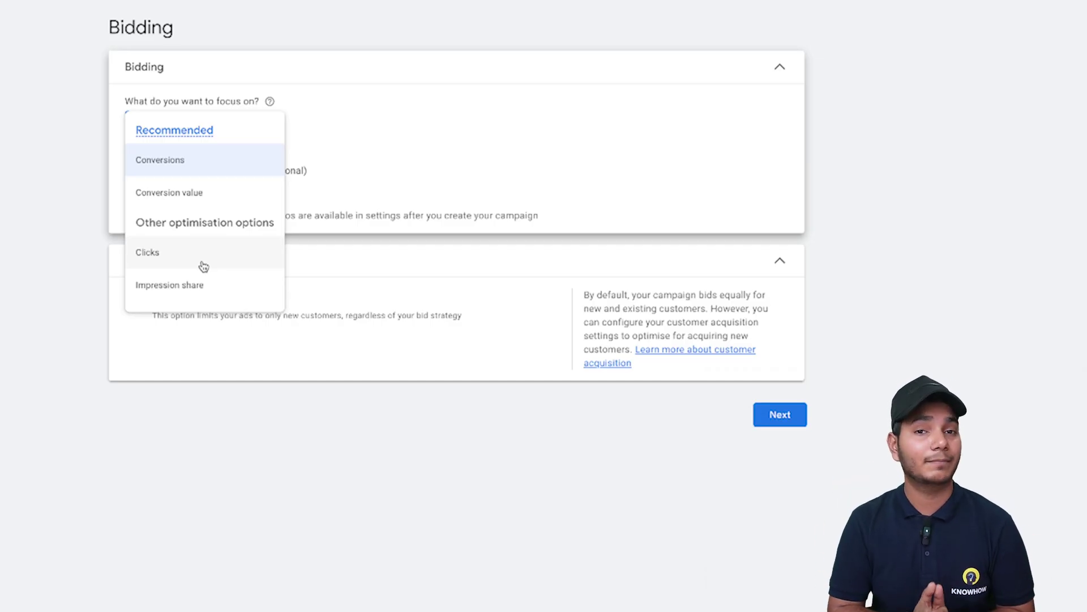
click(229, 284)
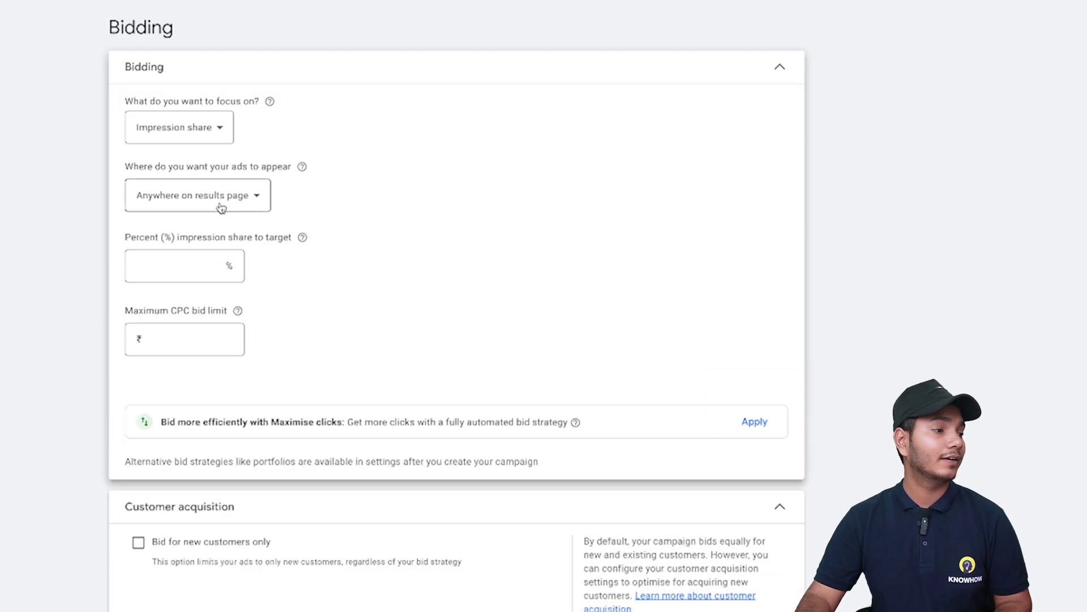
click(220, 207)
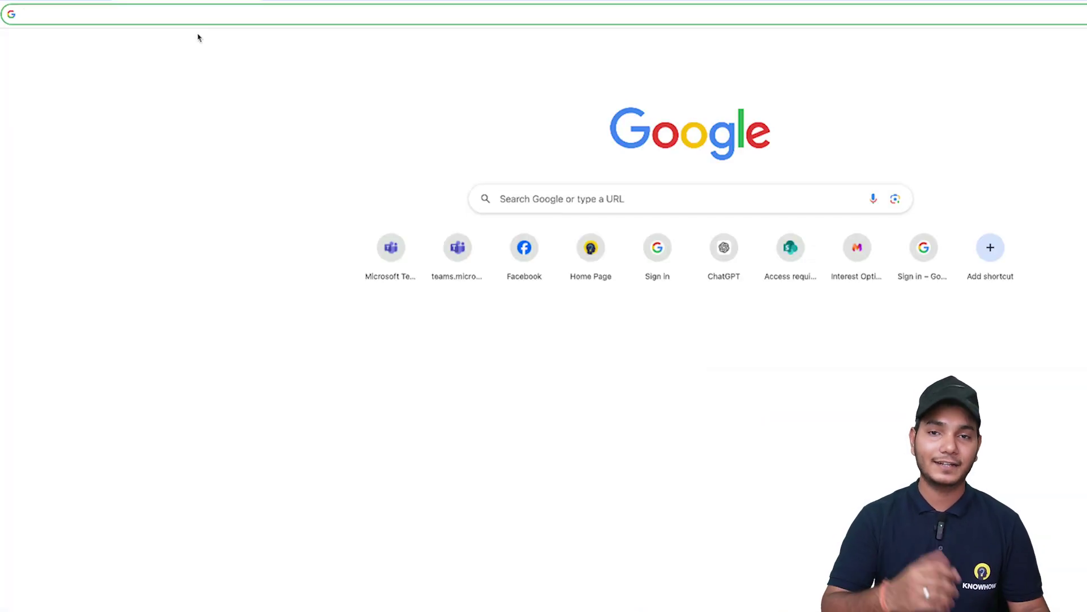
Search Google for "3 bhk falt in mumbai" in a new browser tab
text(3)
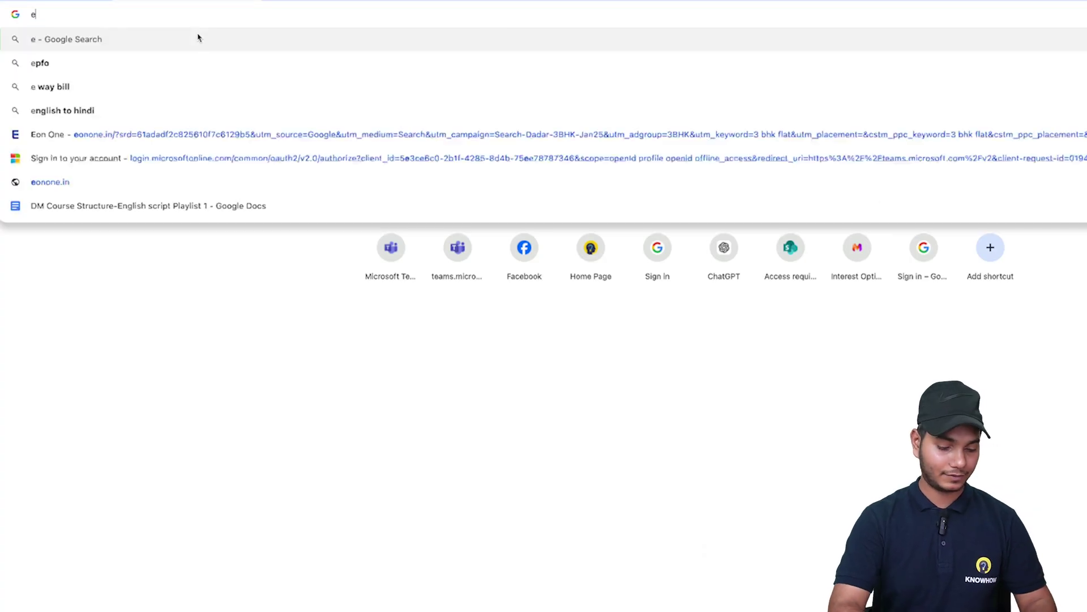
text(hk)
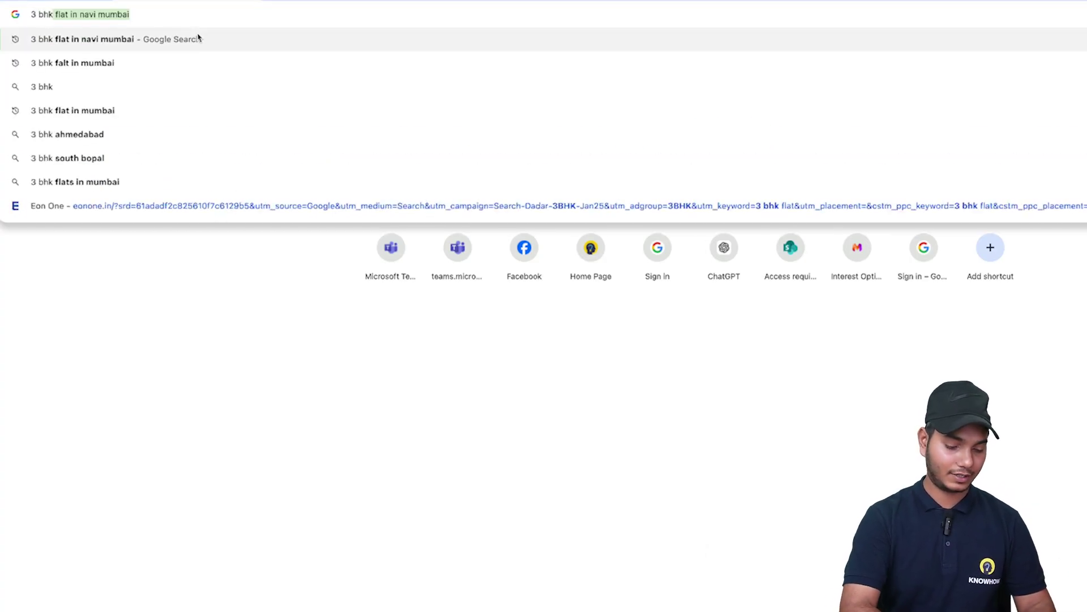
text( falt)
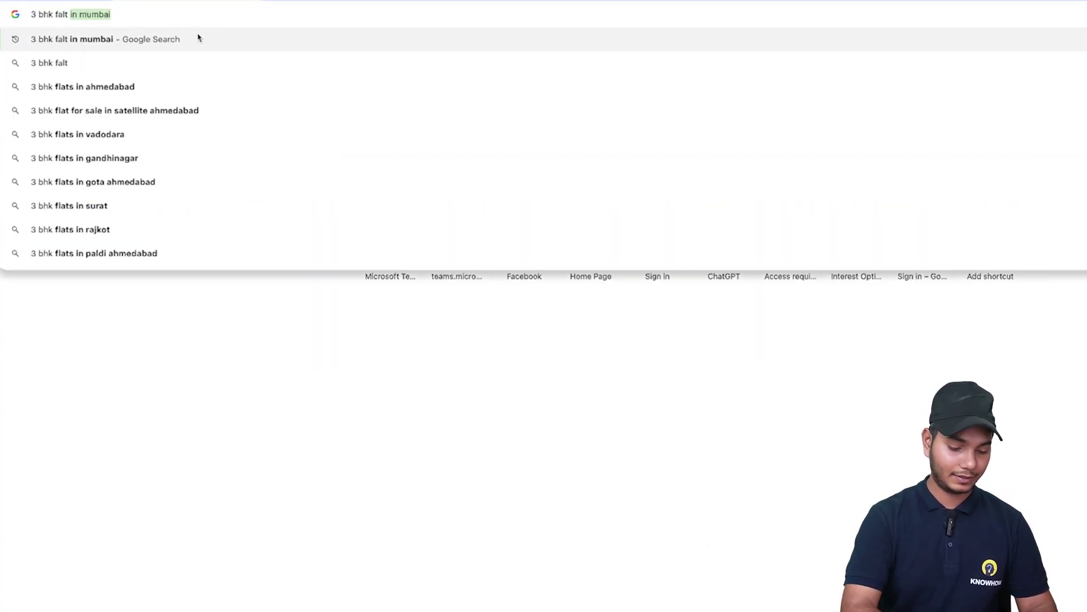
text( in mumbai)
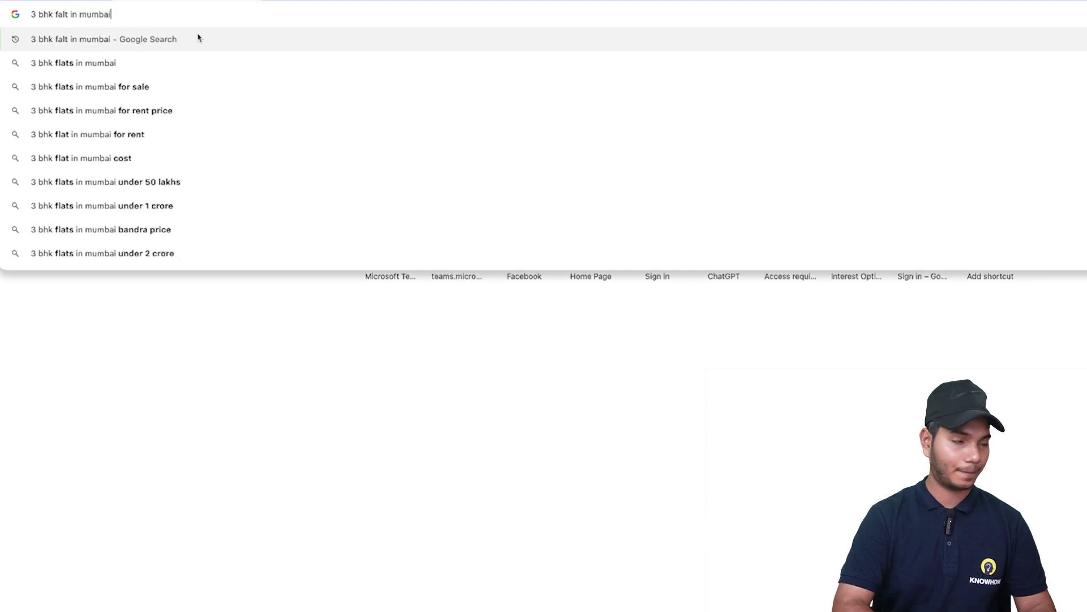
key(Return)
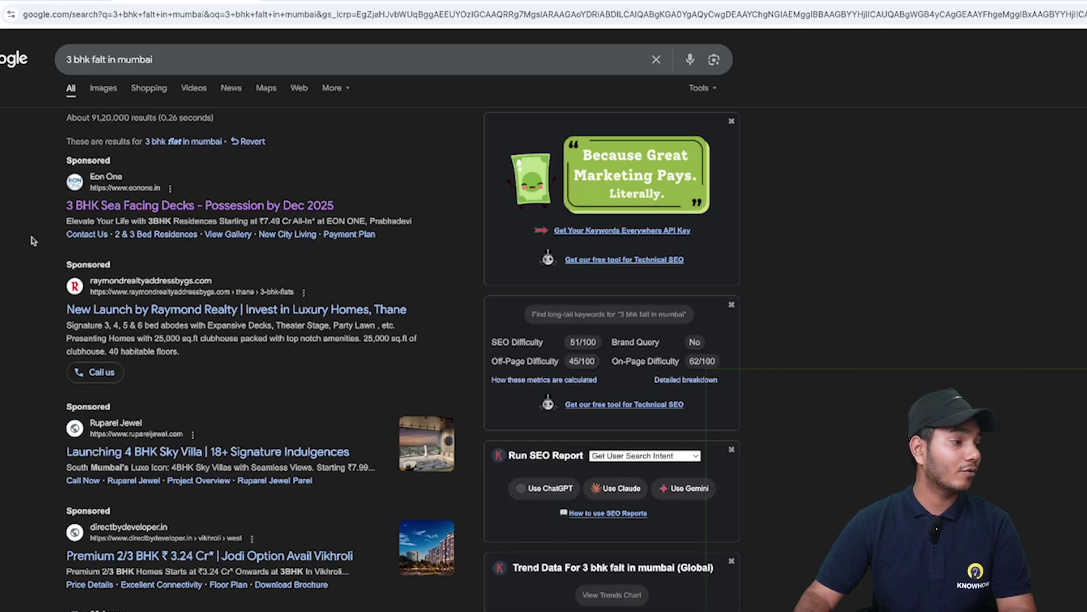
Examine where sponsored ads appear among the organic listings across the whole search results page
scroll(260, 340, down, 7)
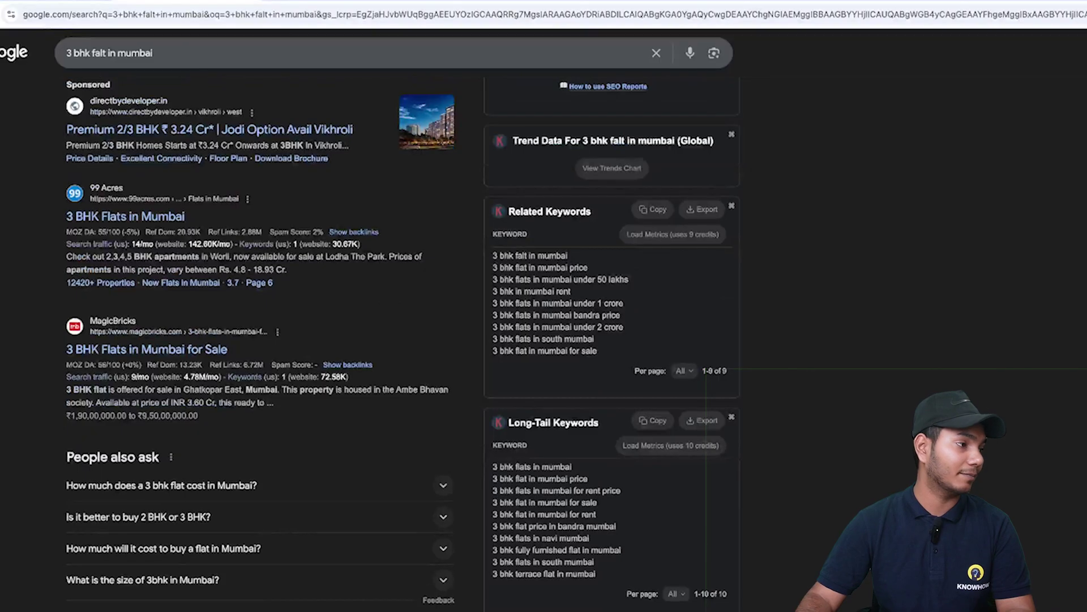
scroll(260, 340, down, 4)
scroll(260, 340, down, 6)
scroll(261, 340, down, 5)
scroll(261, 340, down, 2)
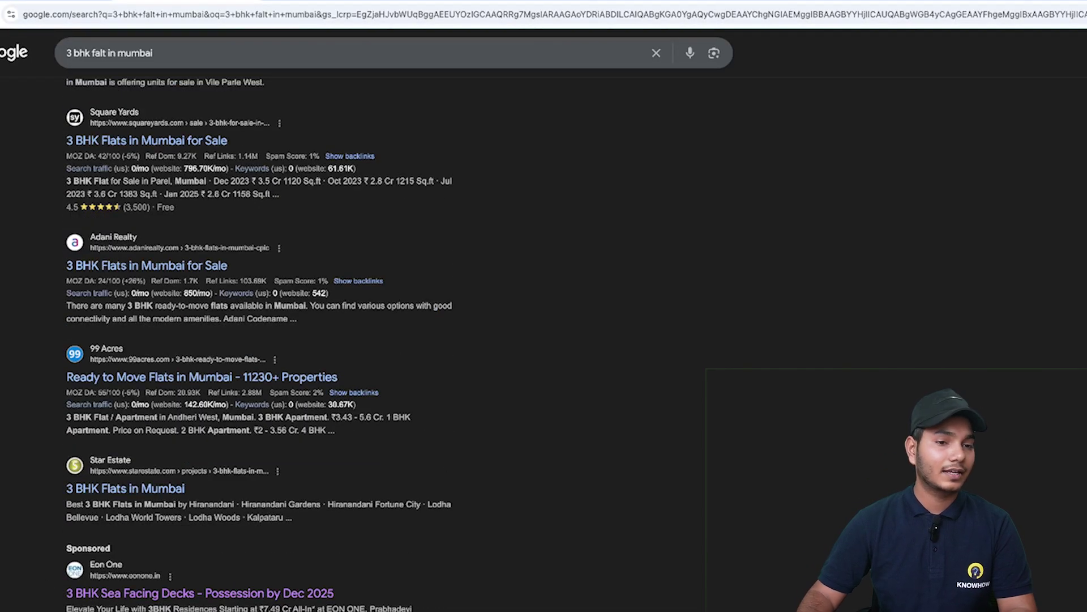
scroll(260, 340, down, 5)
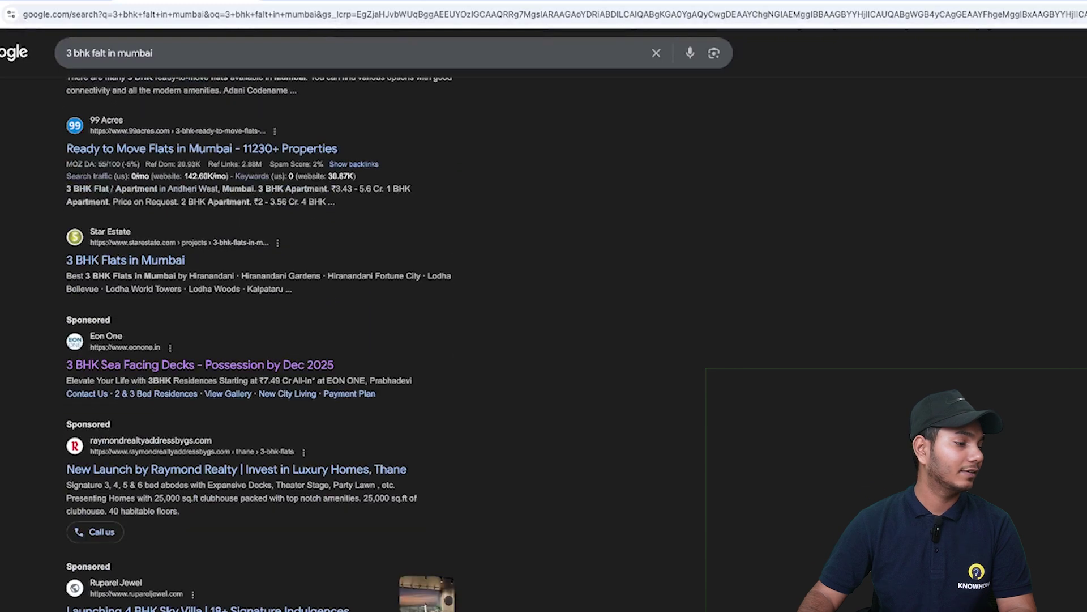
scroll(261, 340, down, 1)
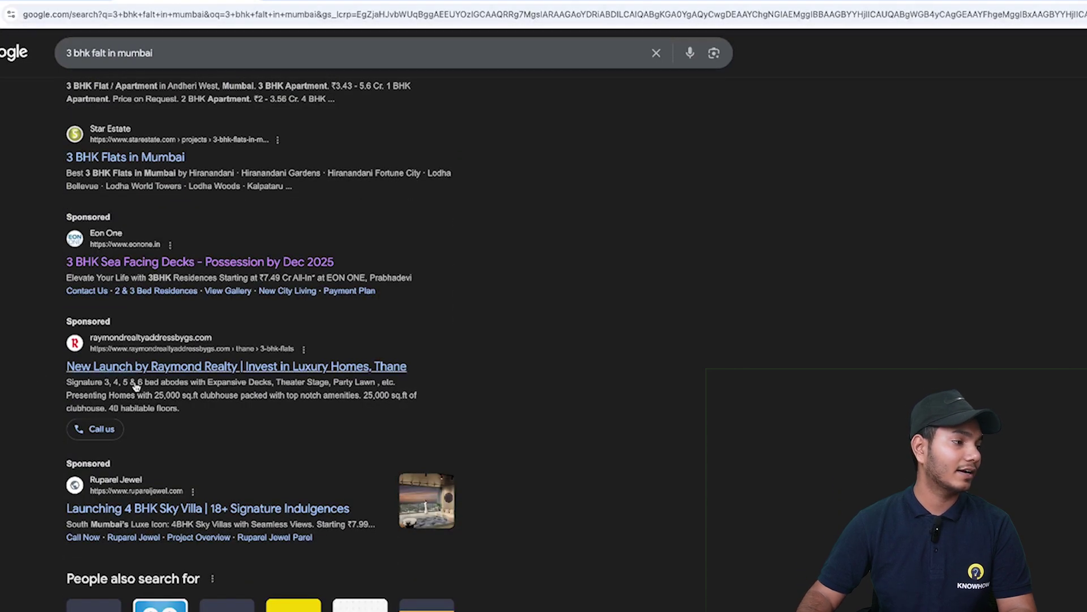
scroll(260, 340, up, 10)
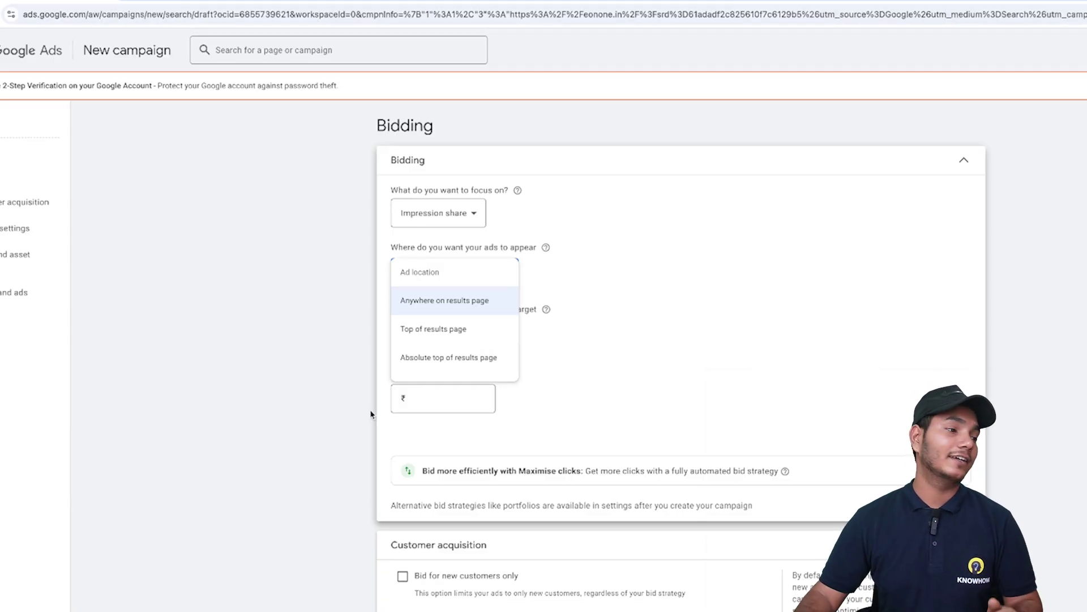
Return to the campaign's bidding settings, set the impression share target to 100% and review the ad location choices
click(217, 5)
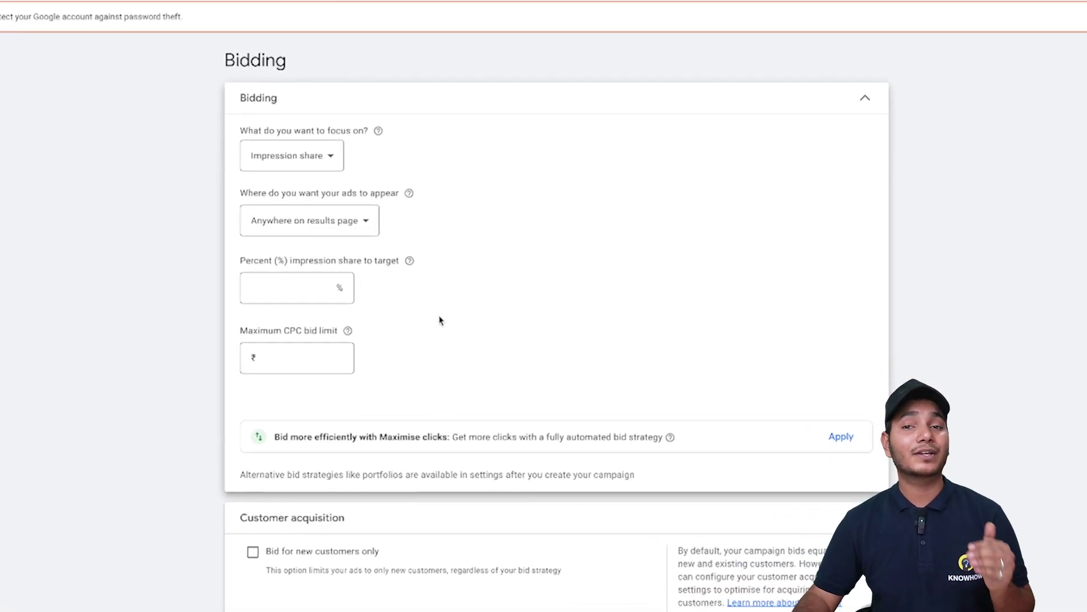
click(213, 260)
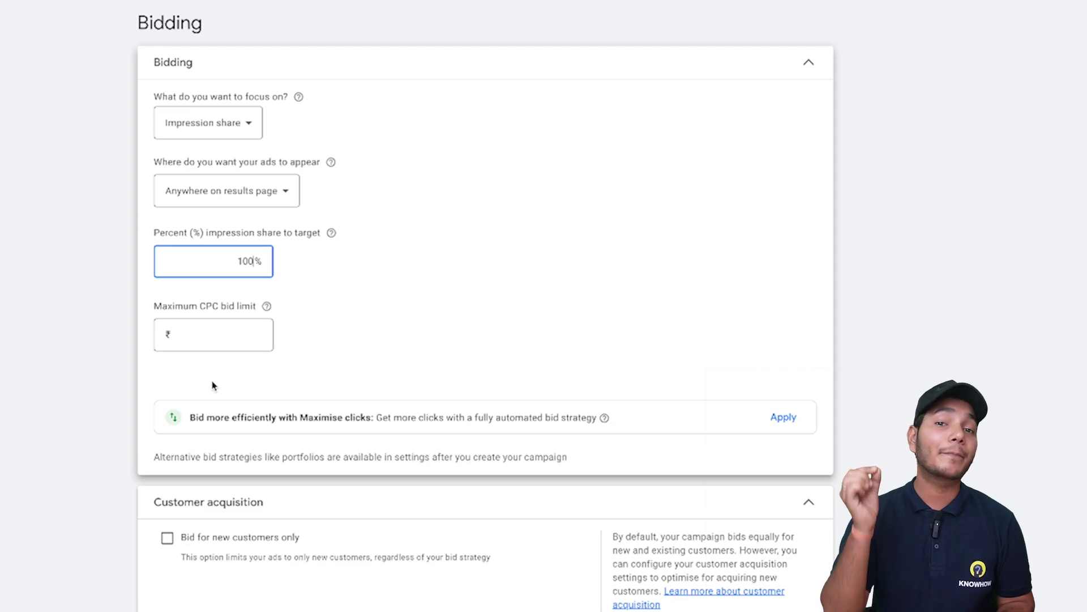
click(202, 331)
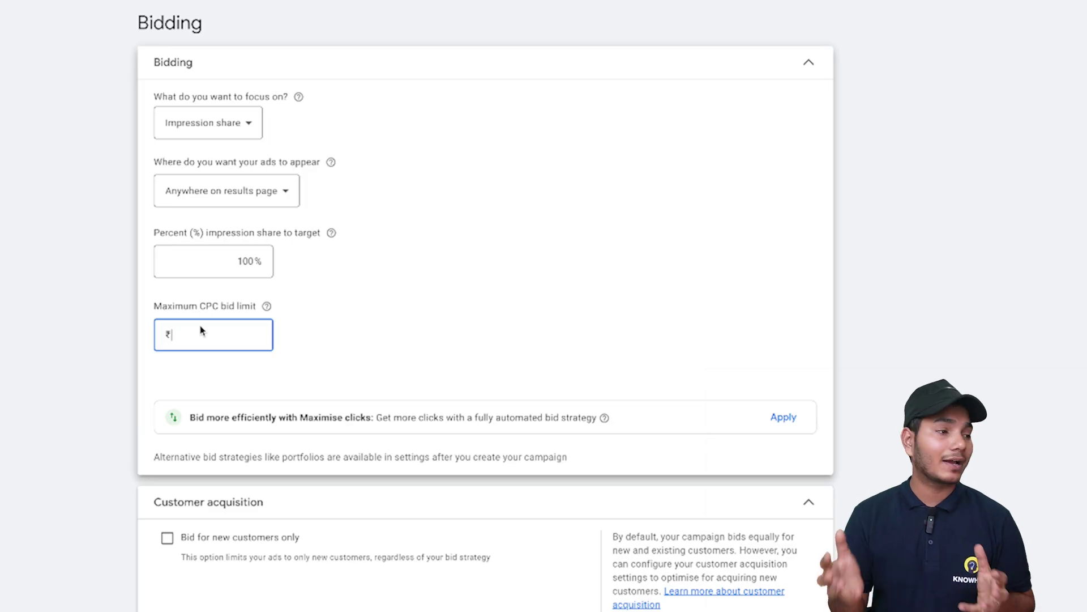
click(226, 190)
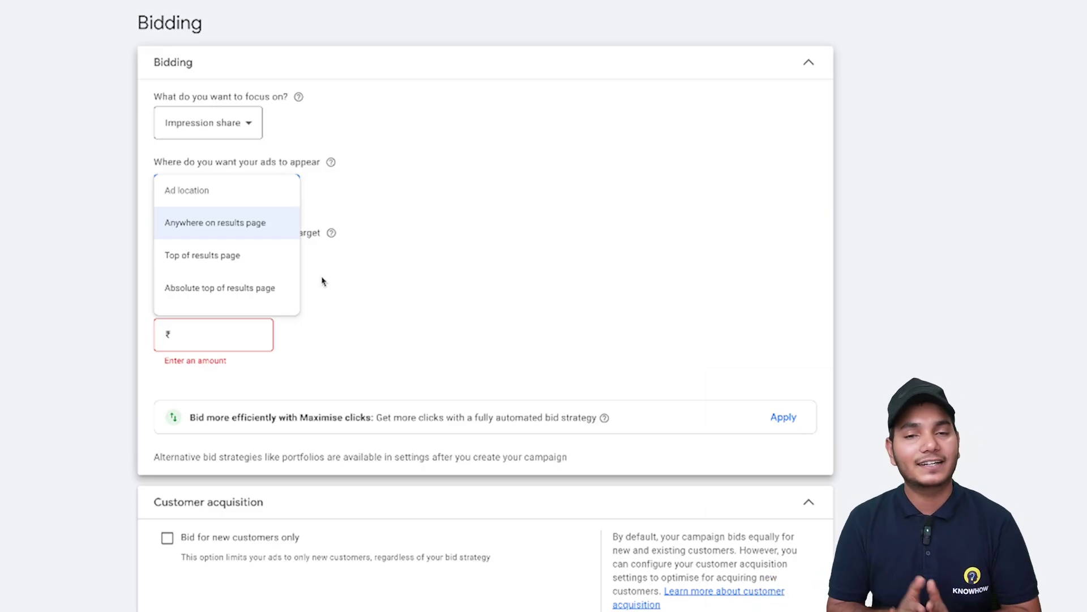
click(346, 310)
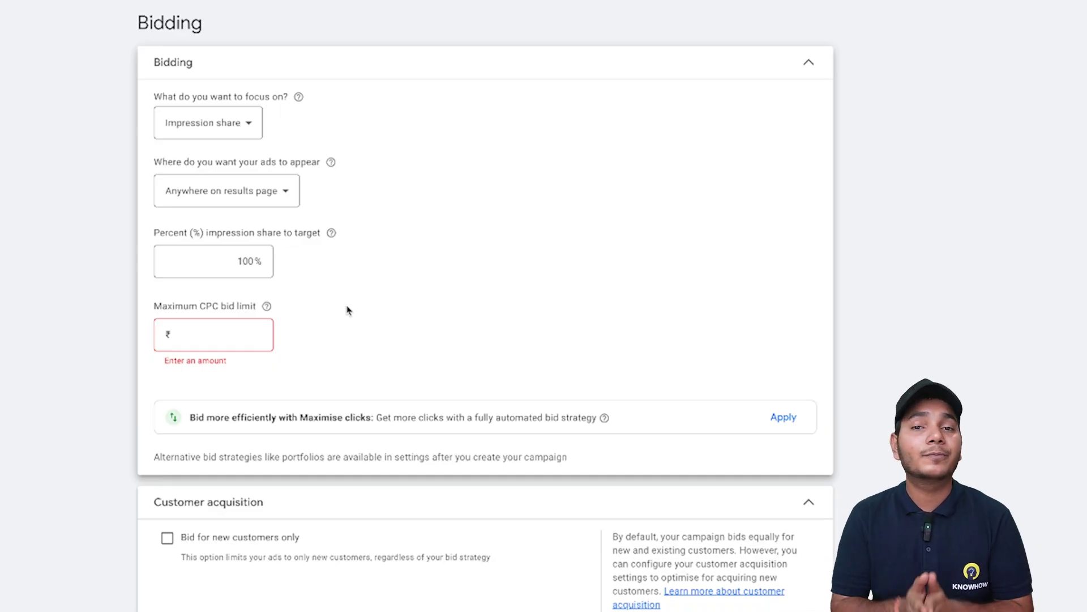
click(273, 195)
click(335, 182)
Change the bidding focus to Clicks, enable the maximum cost per click bid limit and continue to the campaign settings
click(233, 128)
click(245, 250)
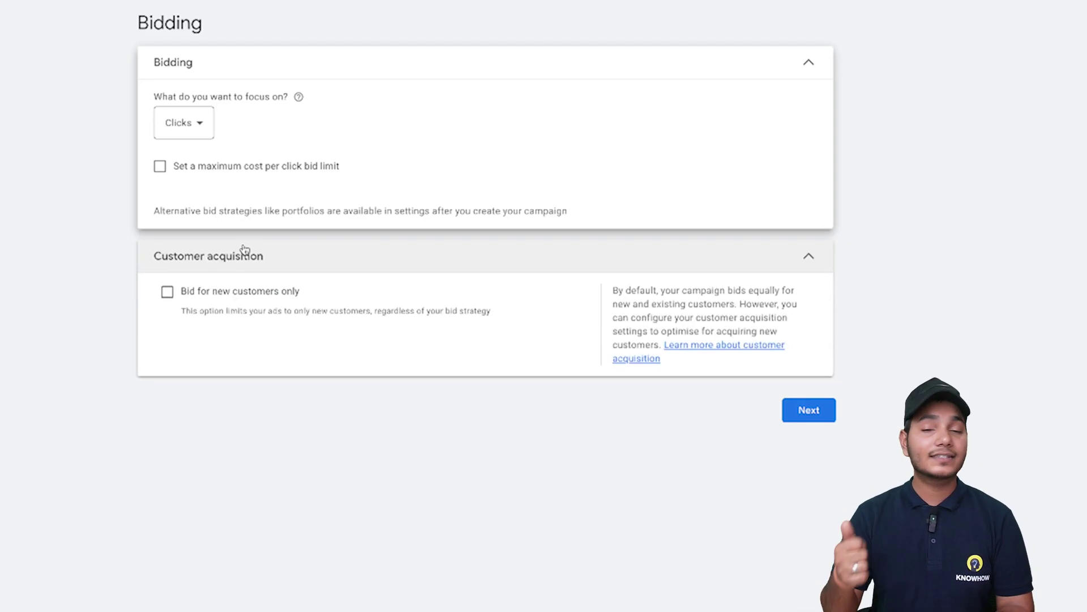
click(229, 168)
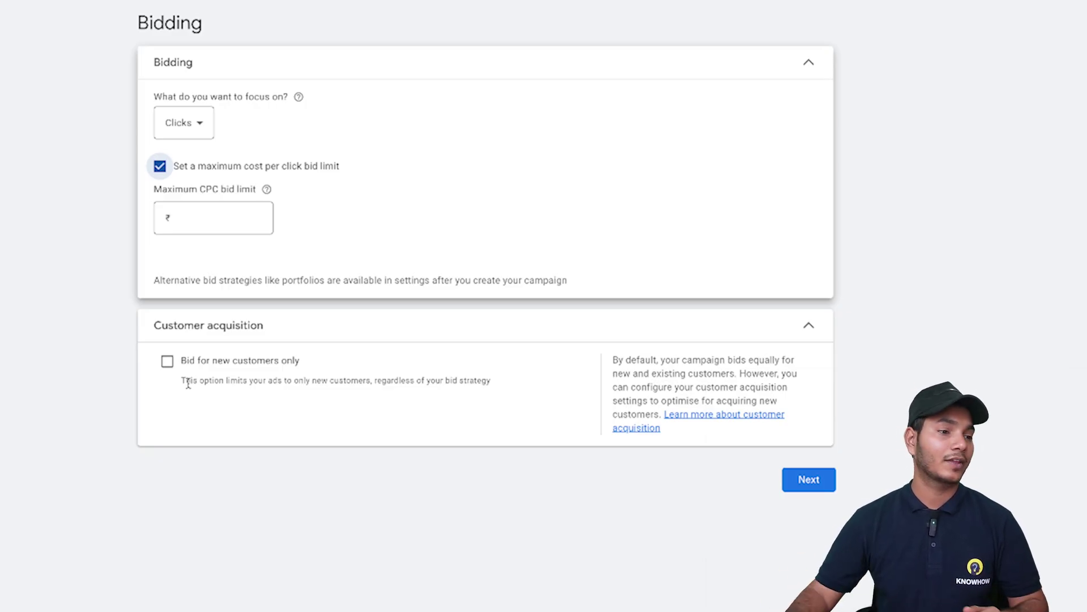
click(781, 326)
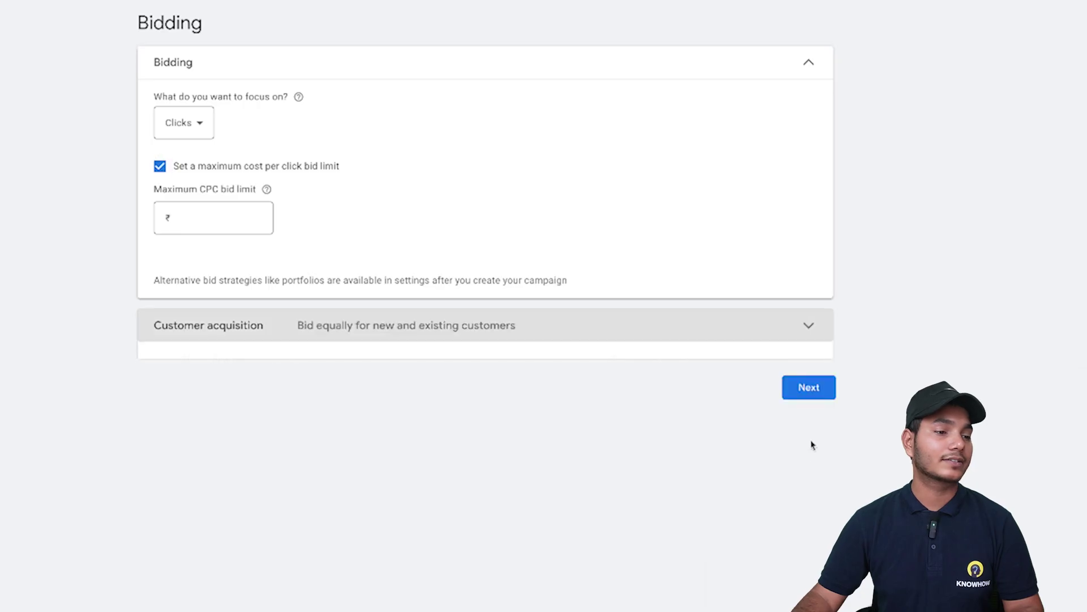
click(809, 388)
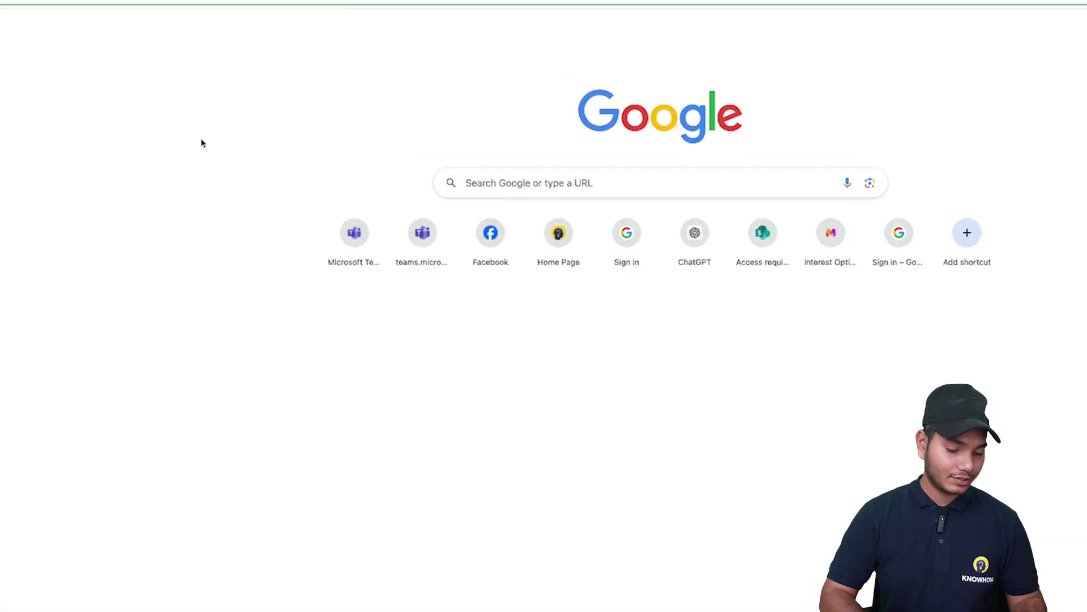
Search Google for "ask .com" in a new browser tab and open the Ask.com website
text(app.interestoptimizer.com)
text(ask .com)
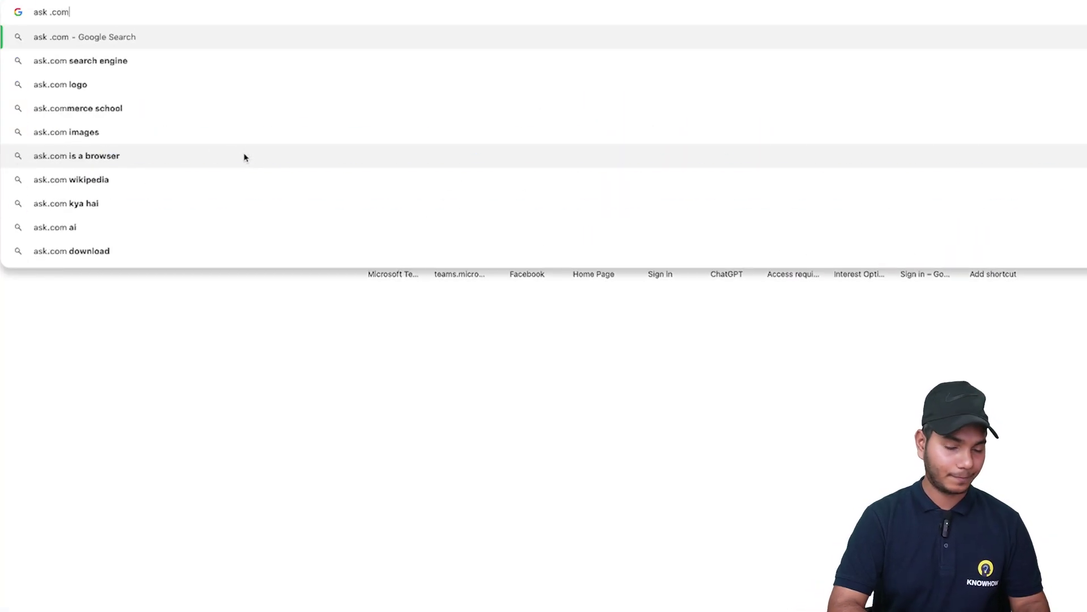
key(Return)
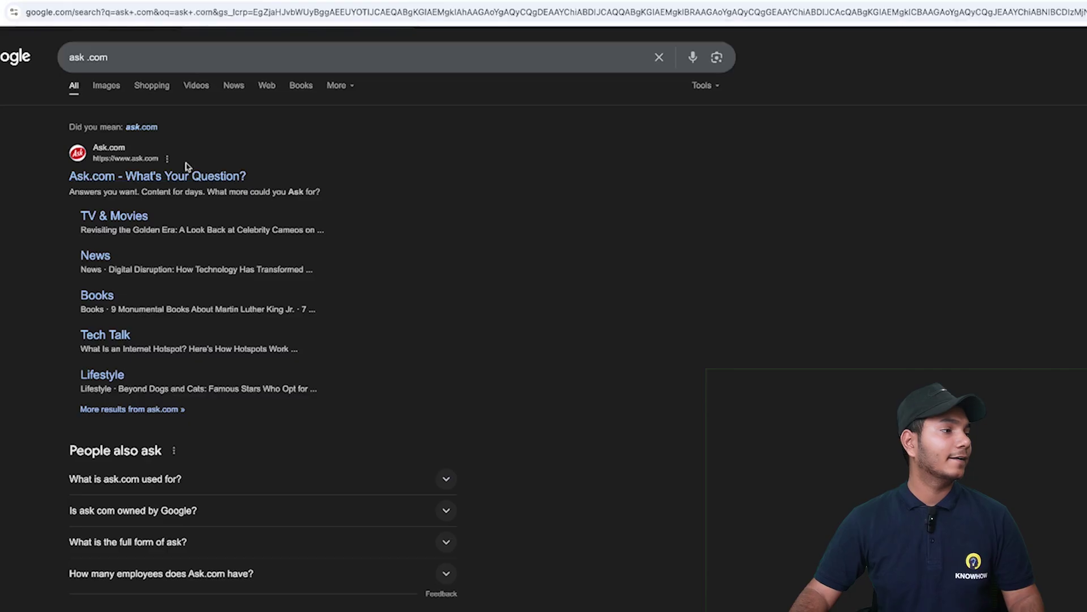
click(177, 179)
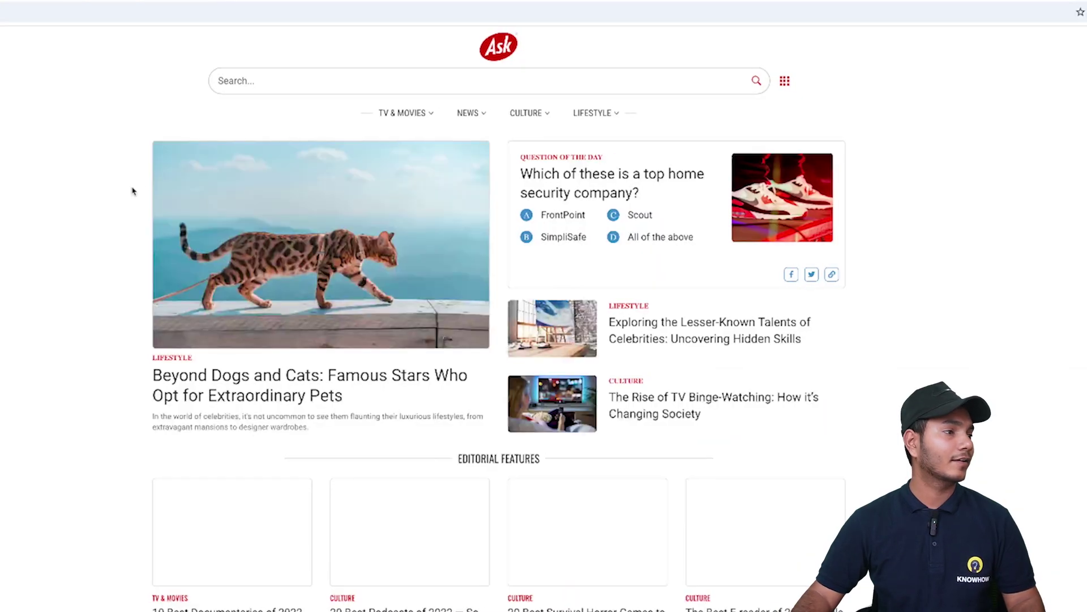
Search the Ask.com site for "3bhk flat in mumbai"
click(332, 83)
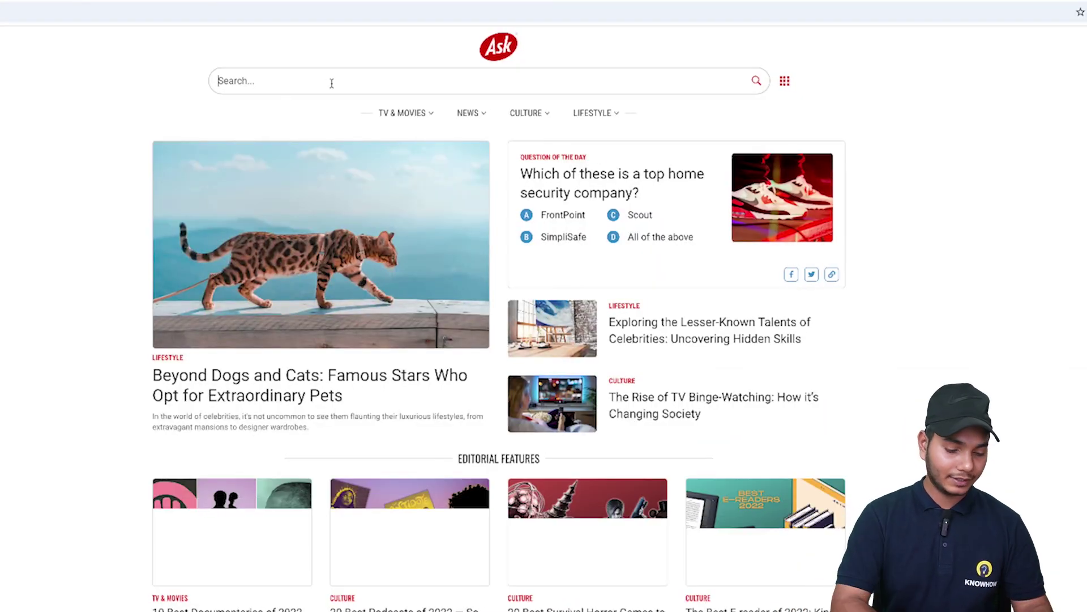
text(3bh)
text(k )
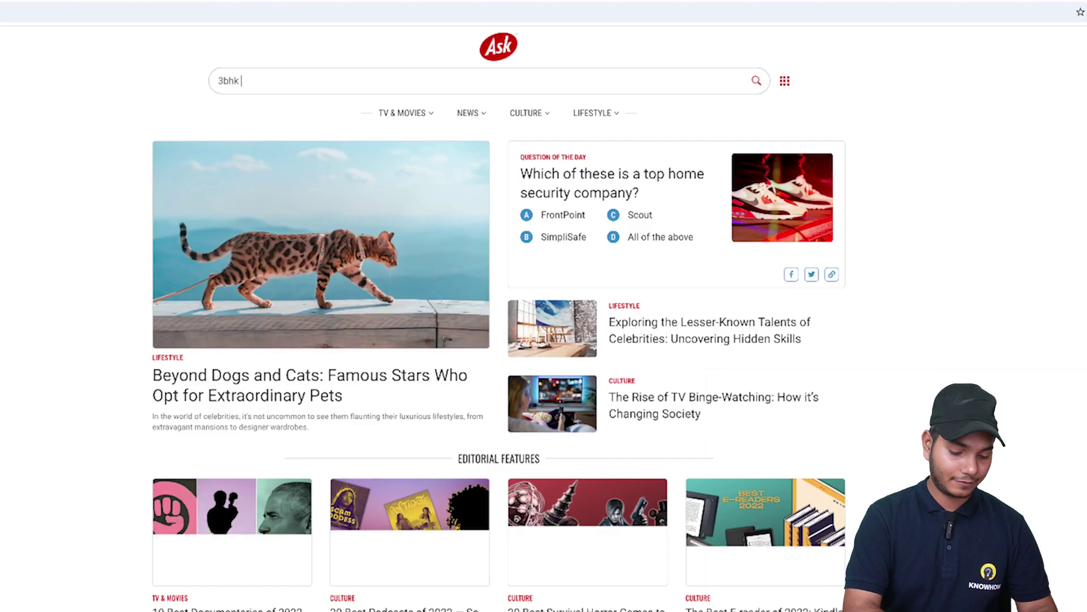
text(flat in mumbai)
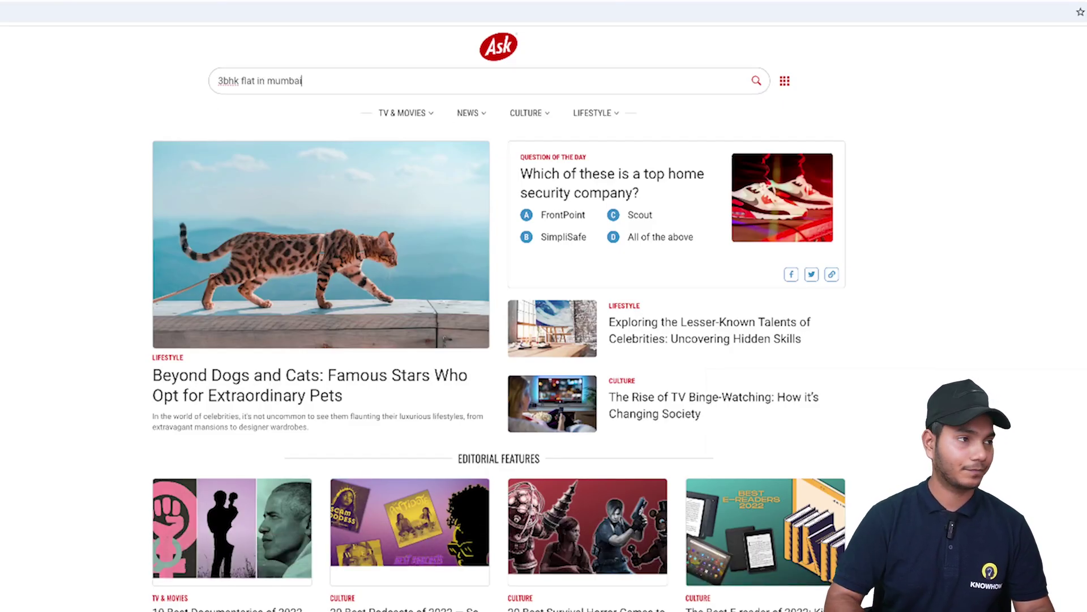
key(Return)
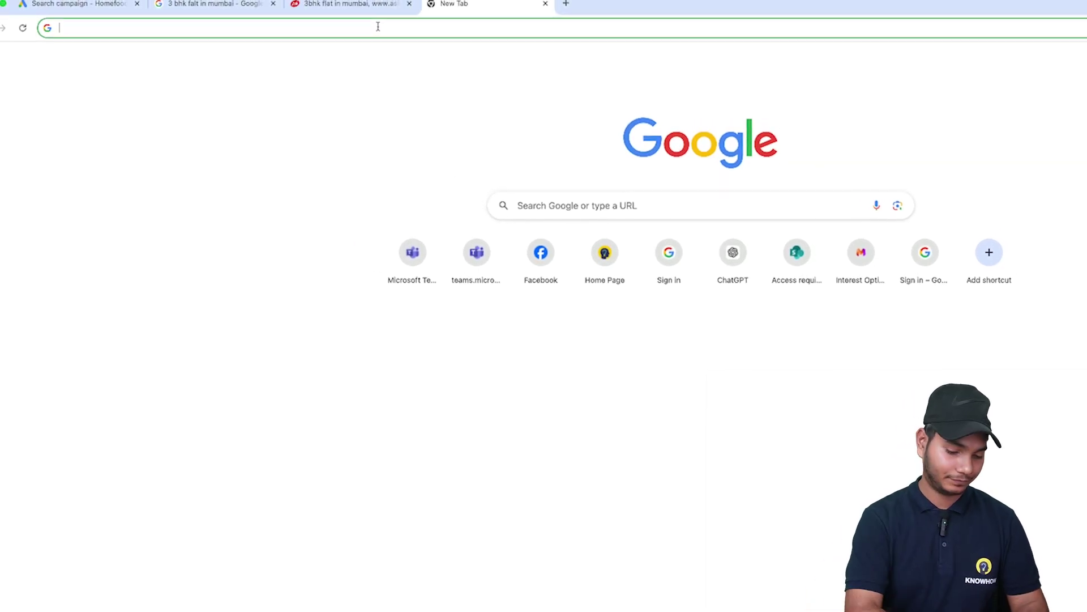
Search Google for "times of india" in a new browser tab and open the Times of India website
text(times of india)
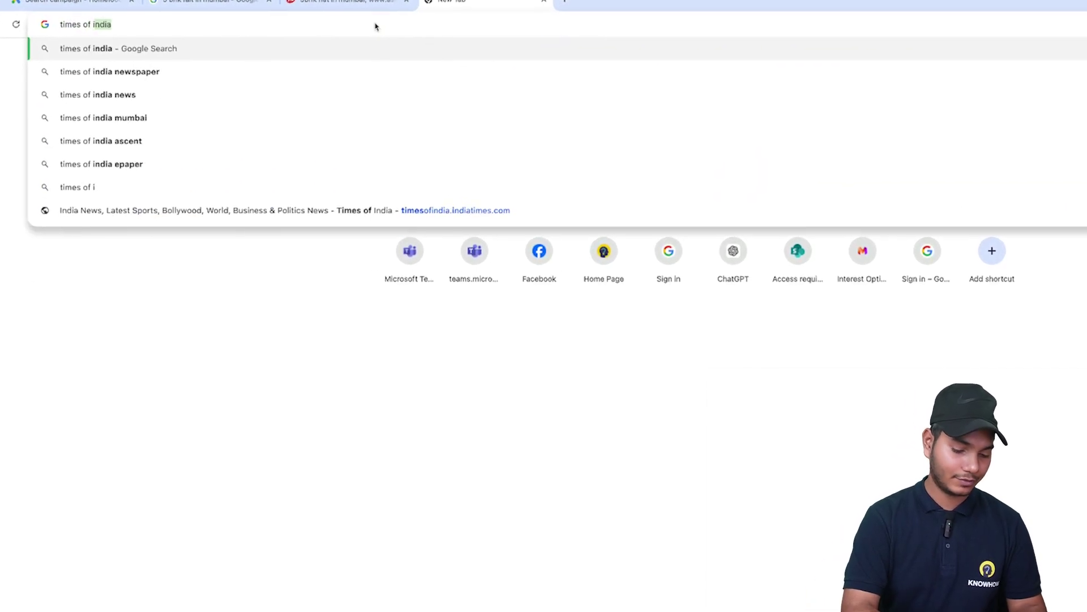
key(Return)
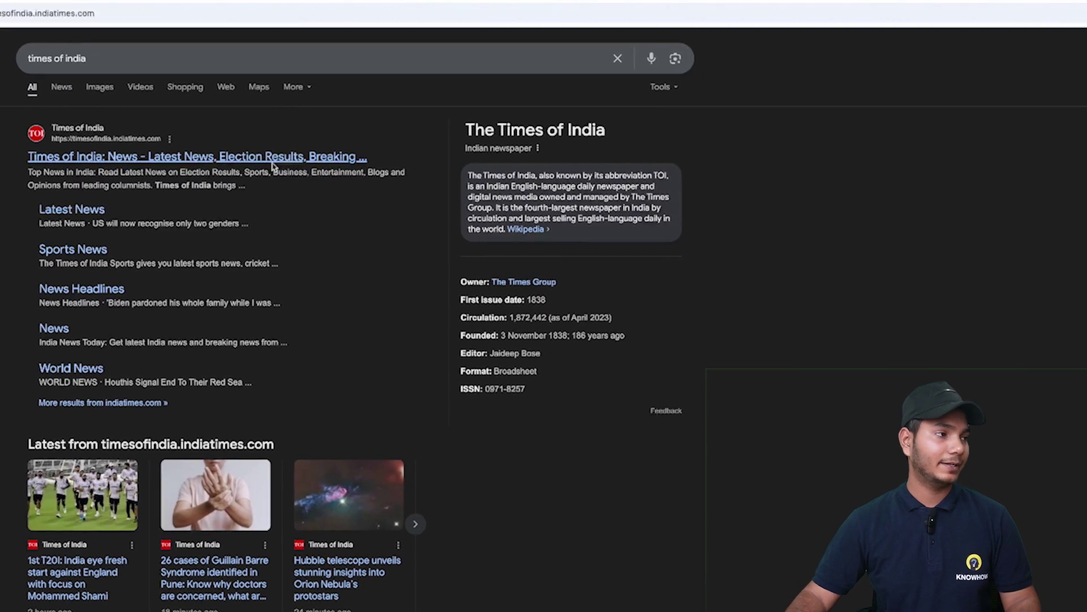
click(272, 162)
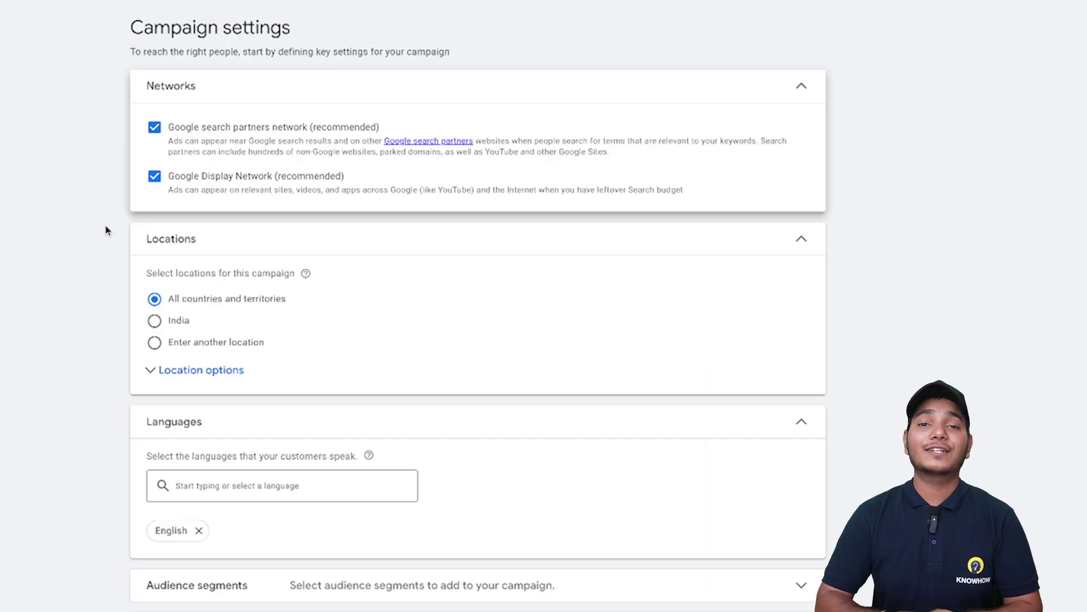
click(154, 127)
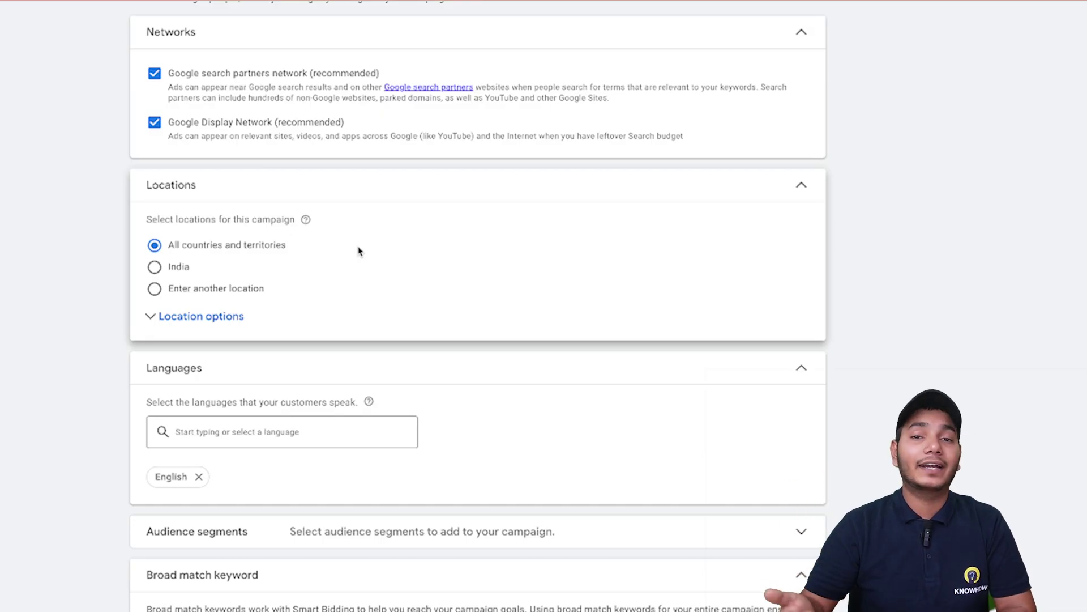
Switch the campaign's locations to a custom location, search for "mumbai" and include the city Mumbai, Maharashtra, India
click(309, 275)
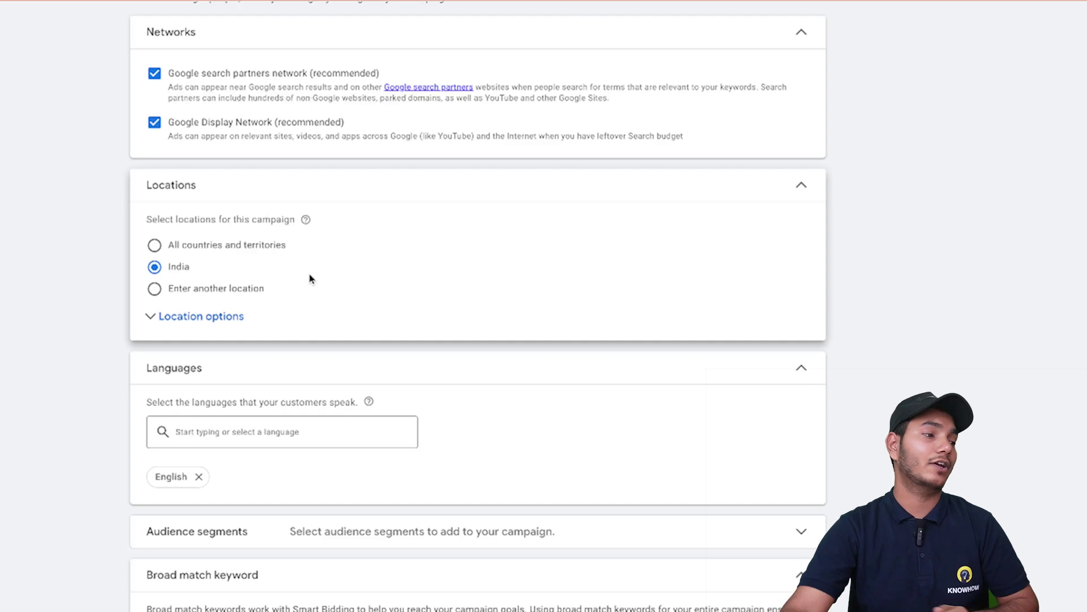
click(154, 290)
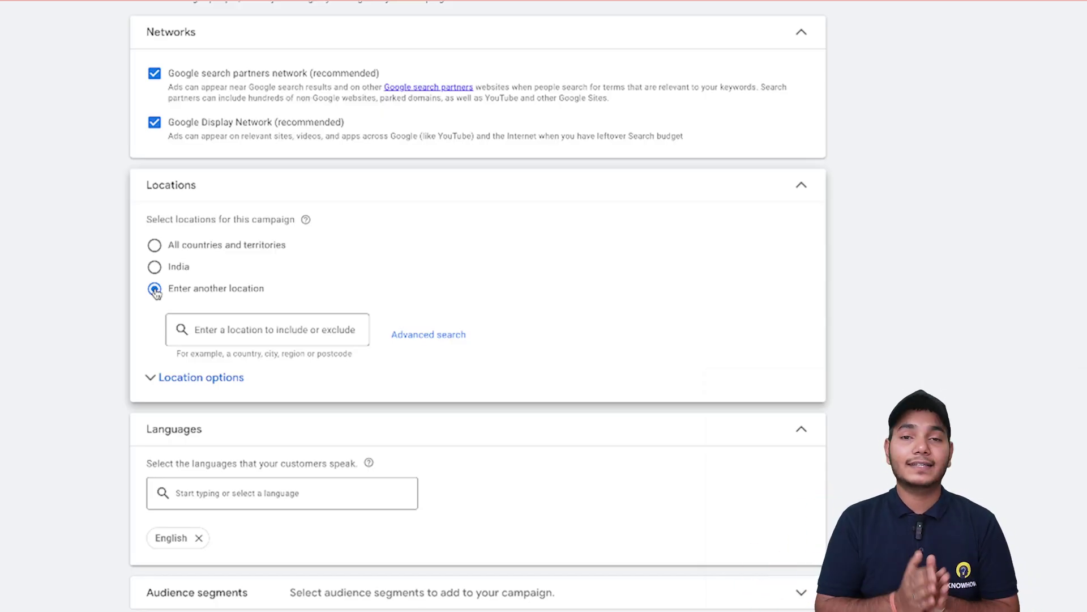
click(202, 328)
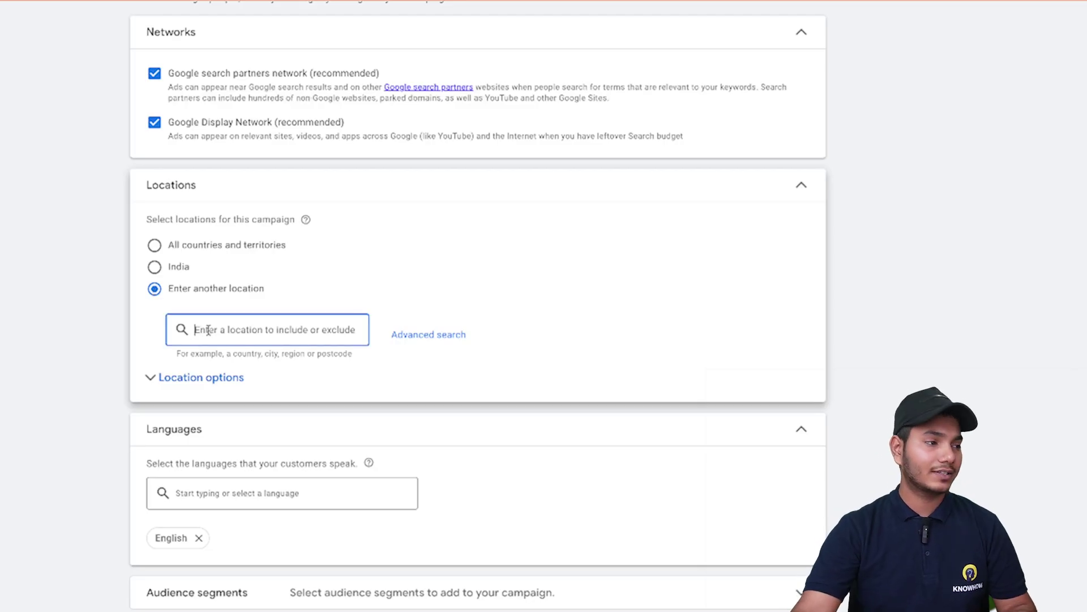
text(mumabai)
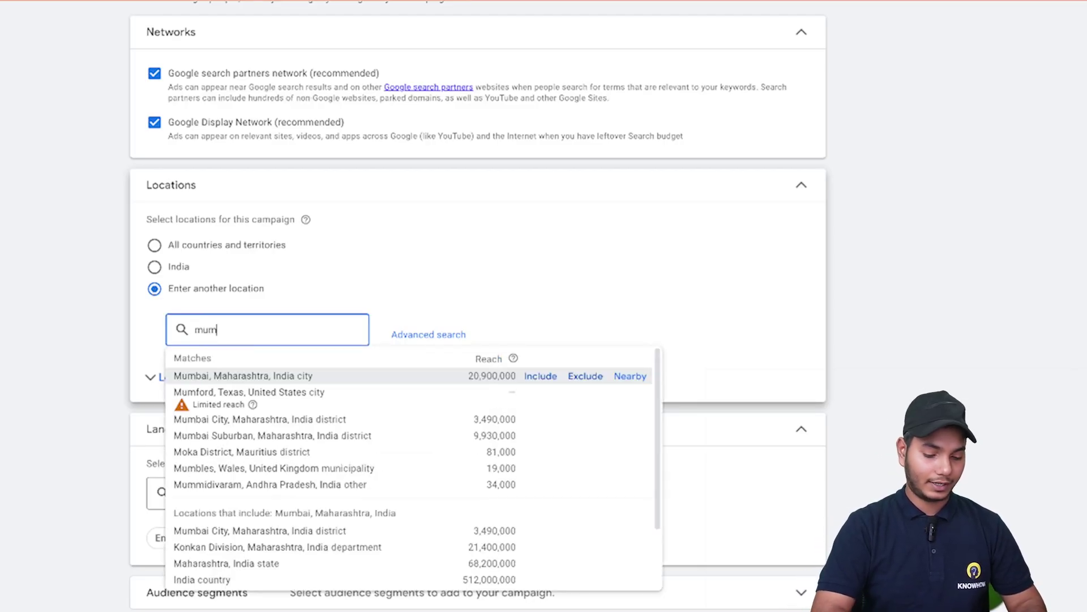
key(BackSpace)
key(BackSpace)
key(BackSpace)
key(BackSpace)
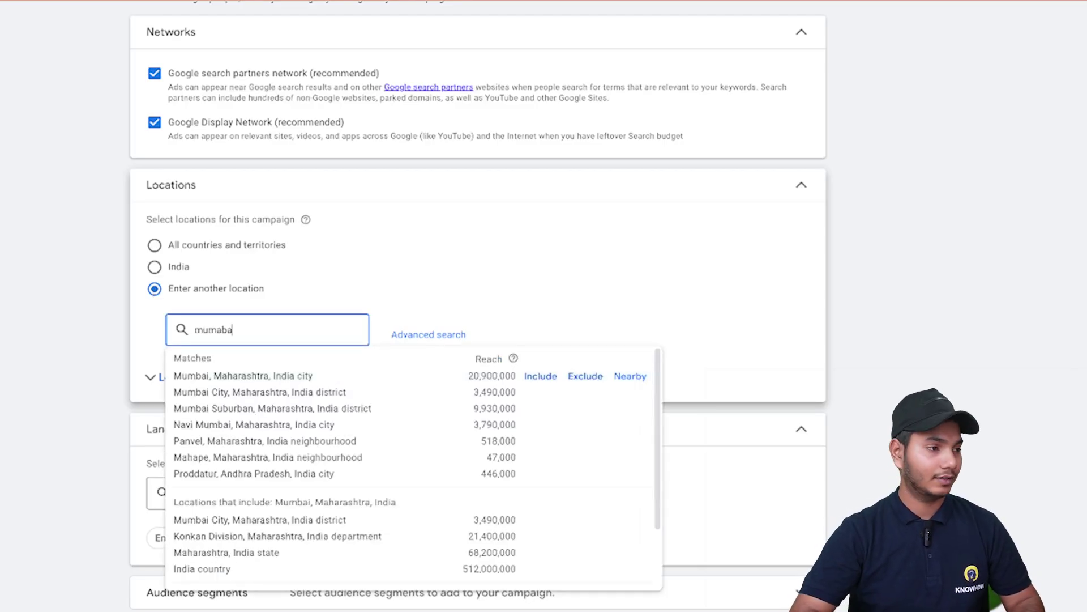
key(BackSpace)
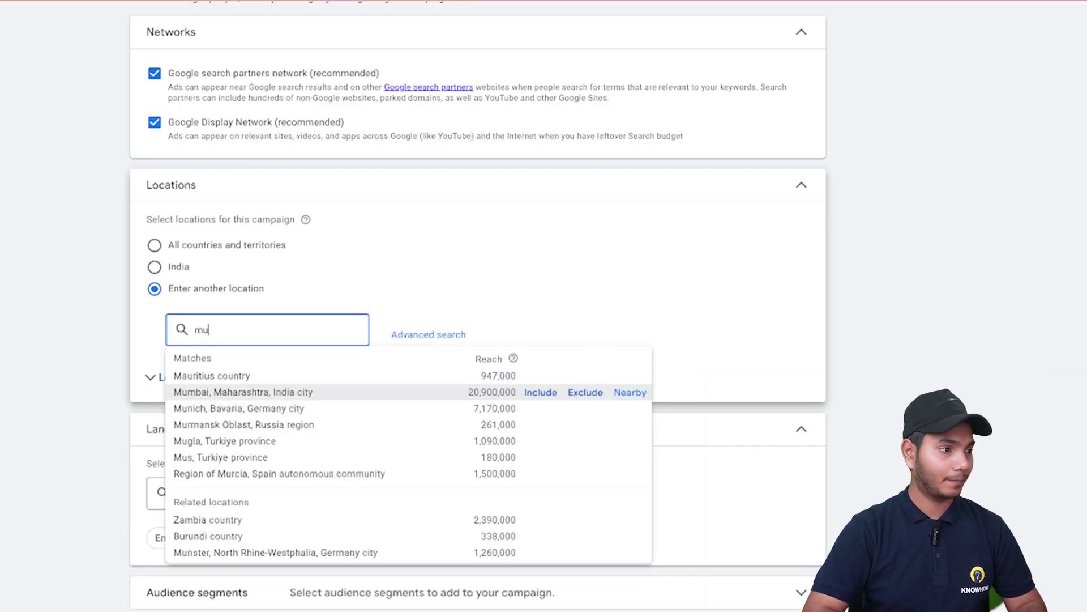
text(mbai)
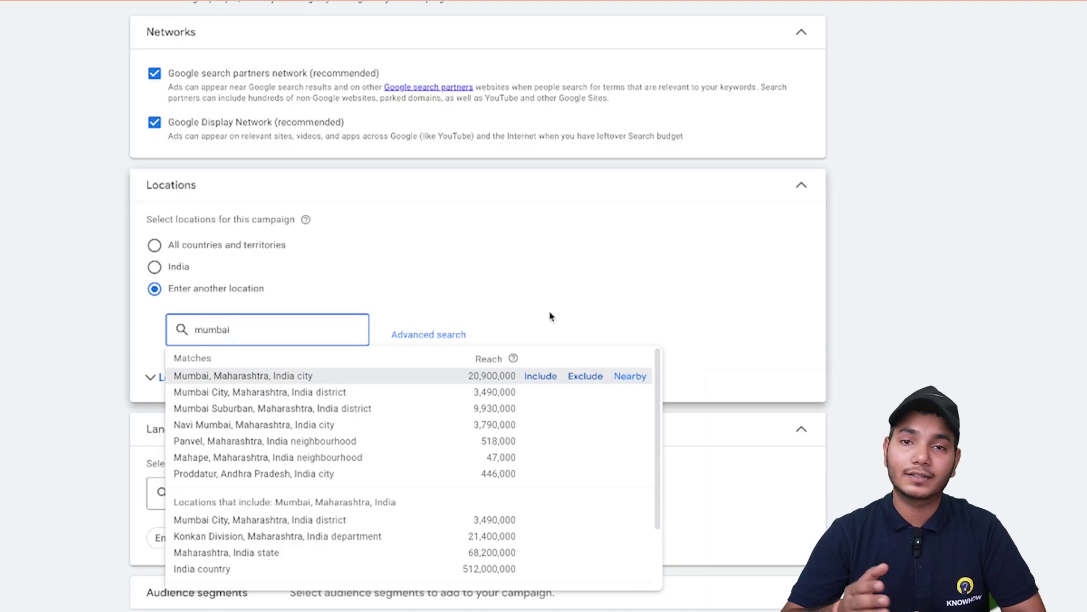
click(532, 376)
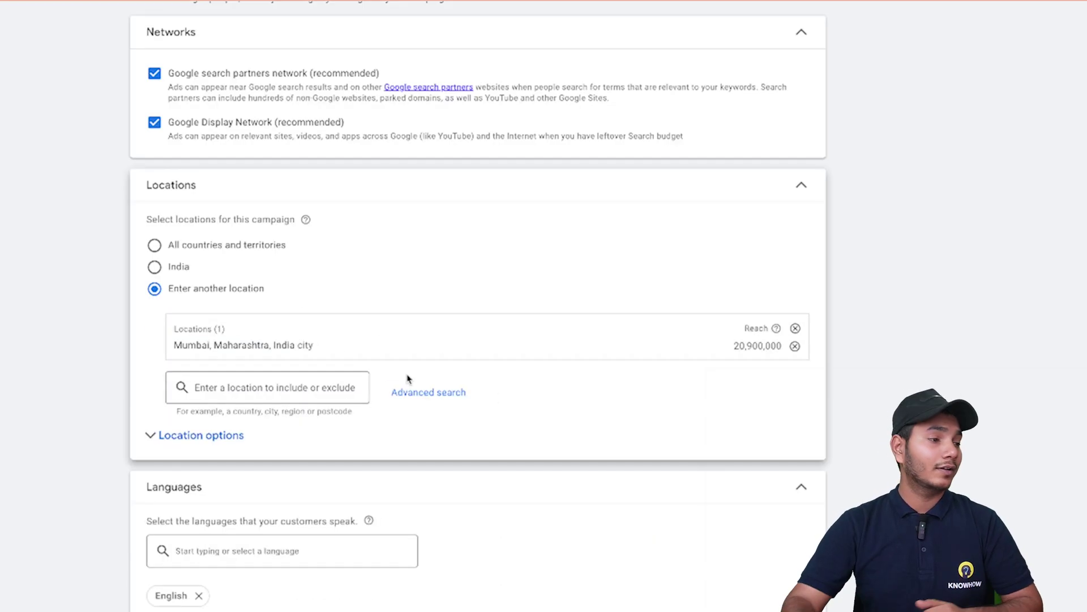
Search the campaign locations for "andheri" and include the postcode 400053, Maharashtra, India
click(280, 385)
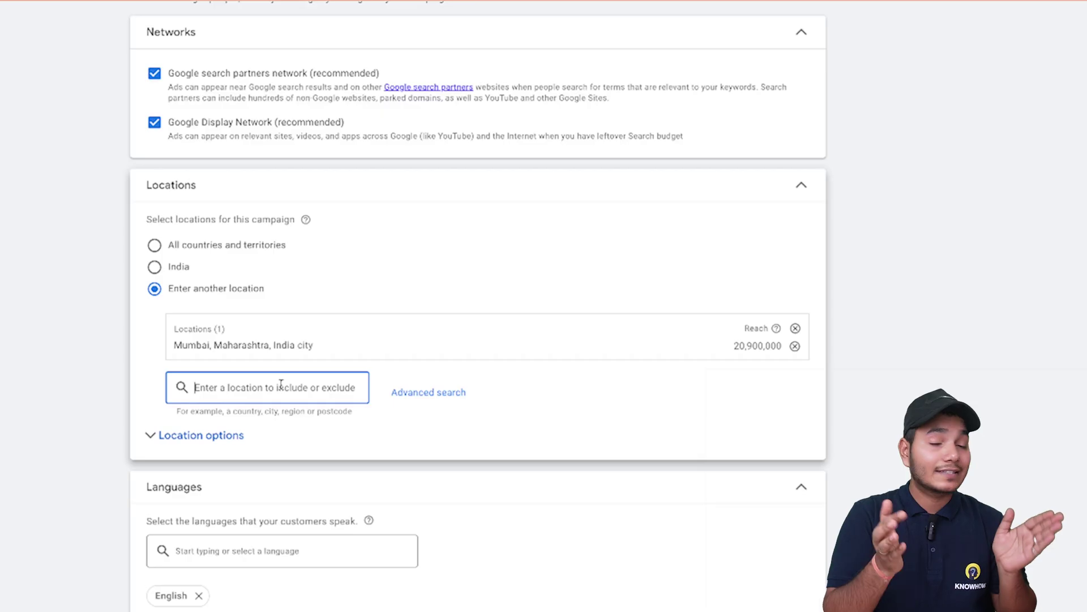
text(a)
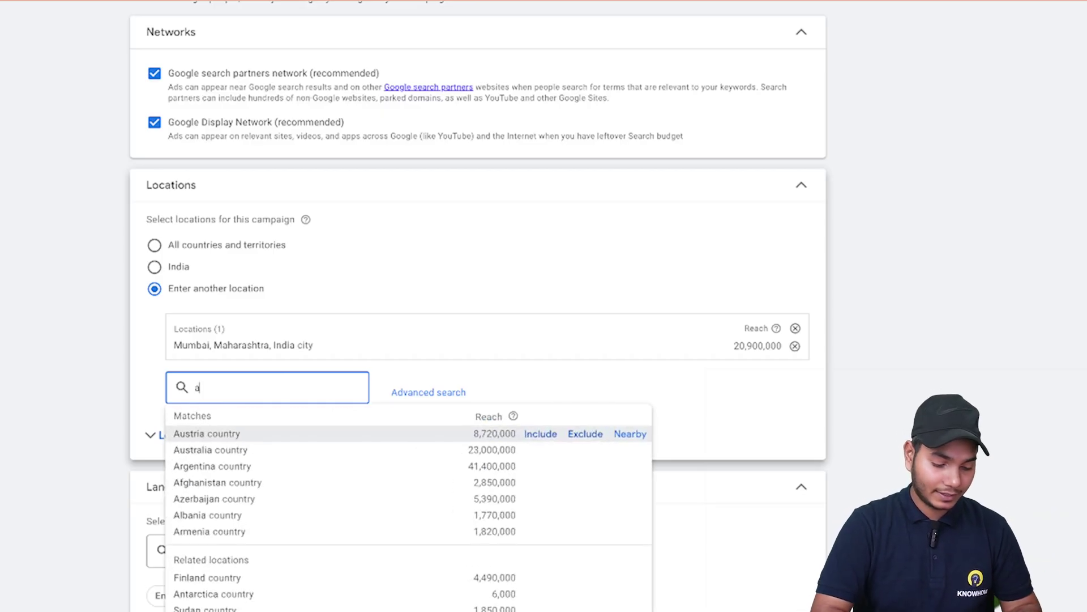
text(dhemri)
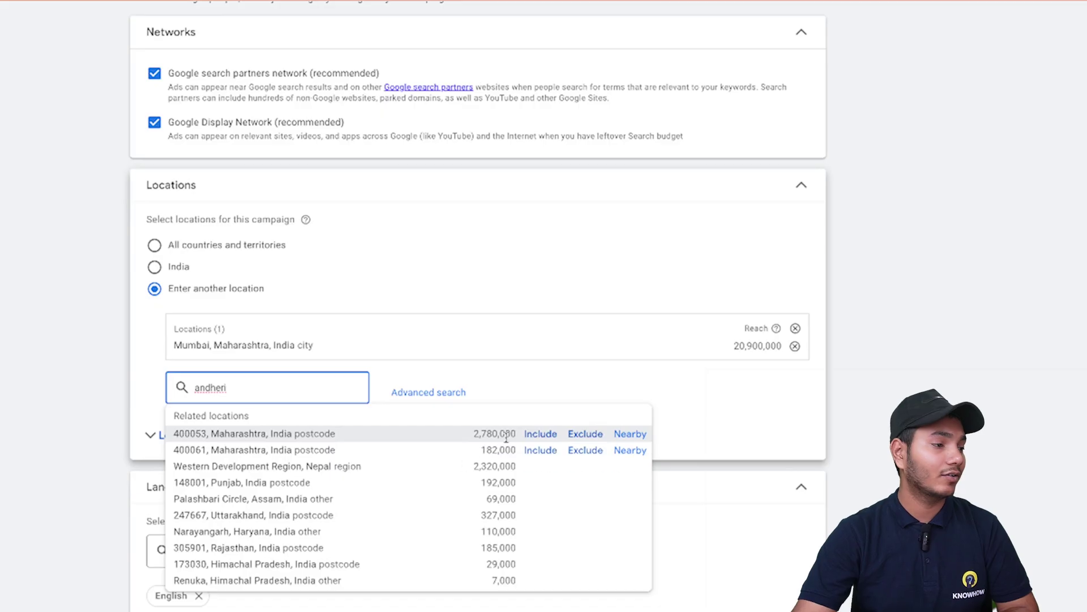
click(540, 433)
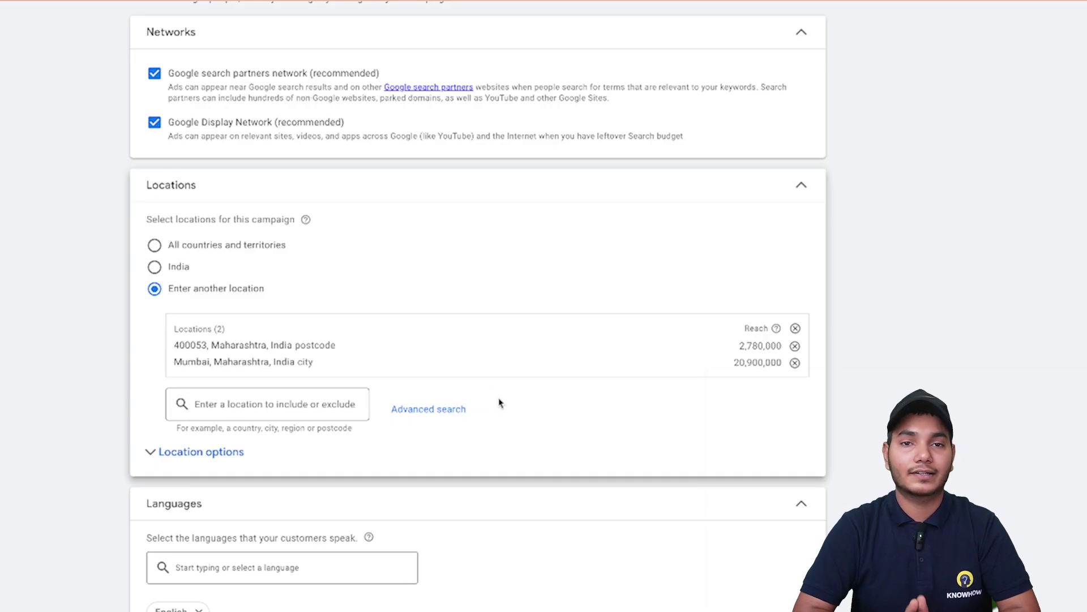
Open the advanced location search, look up "adheri west" and include the postcode 400061, Maharashtra, India
click(426, 410)
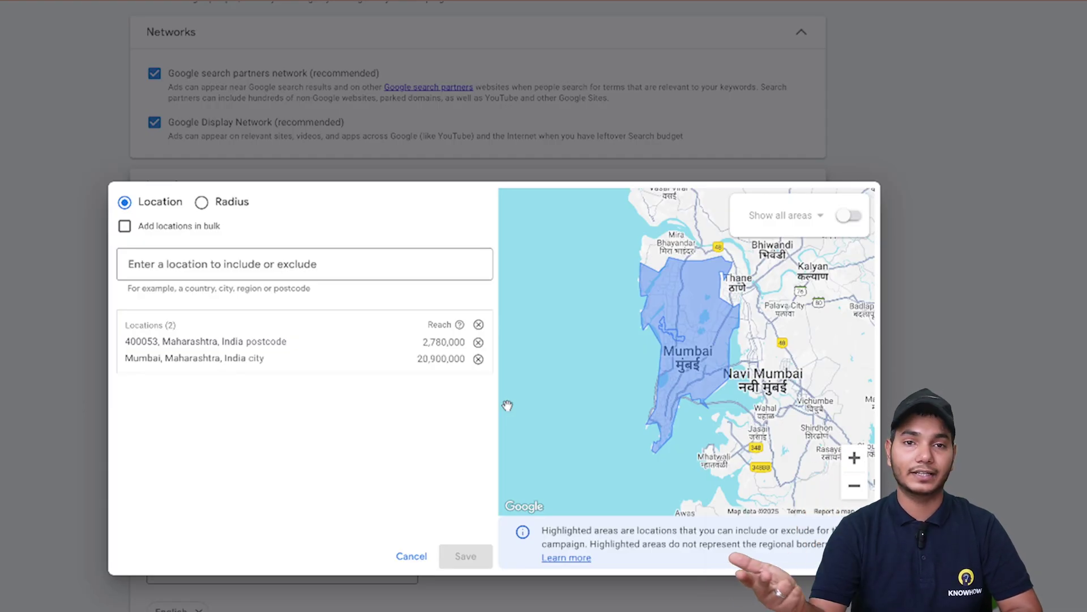
click(322, 261)
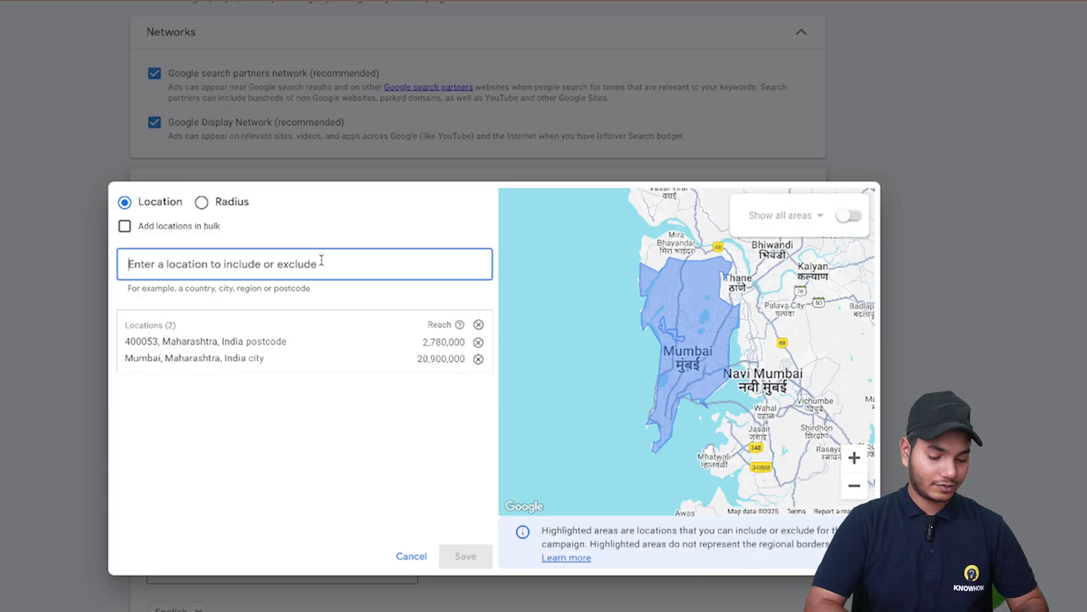
text(adheri west)
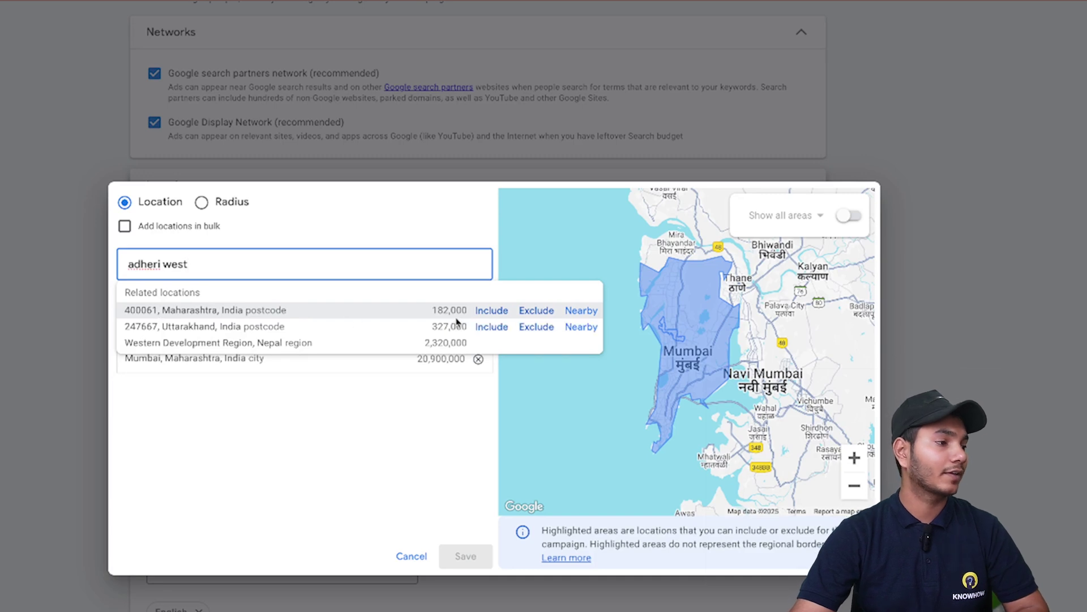
click(490, 311)
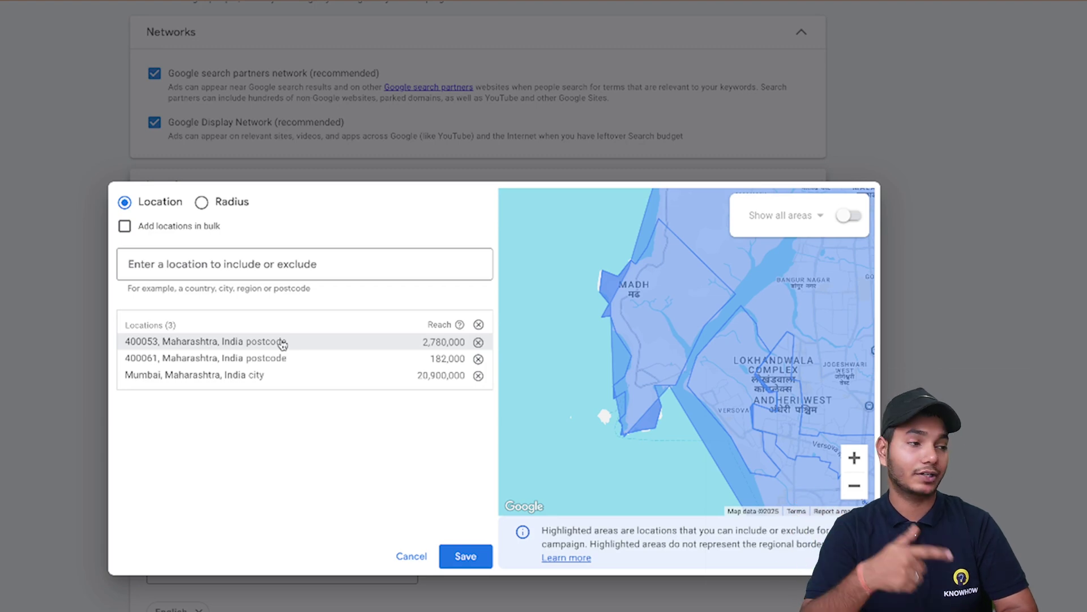
Switch to Radius targeting and include a 20 mi radius around Andheri West, Mumbai, Maharashtra
click(202, 203)
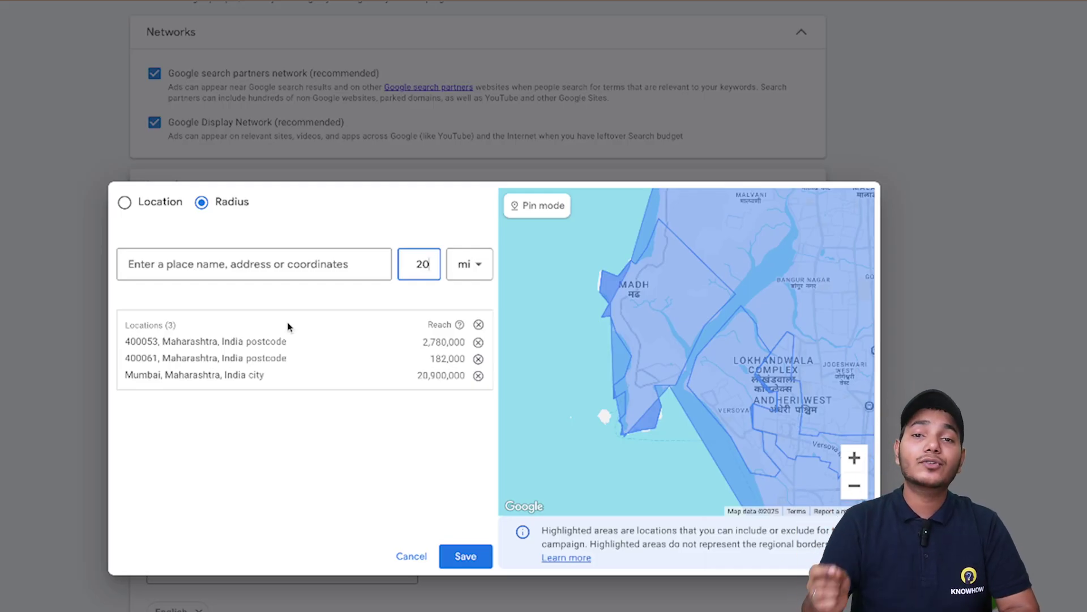
click(254, 264)
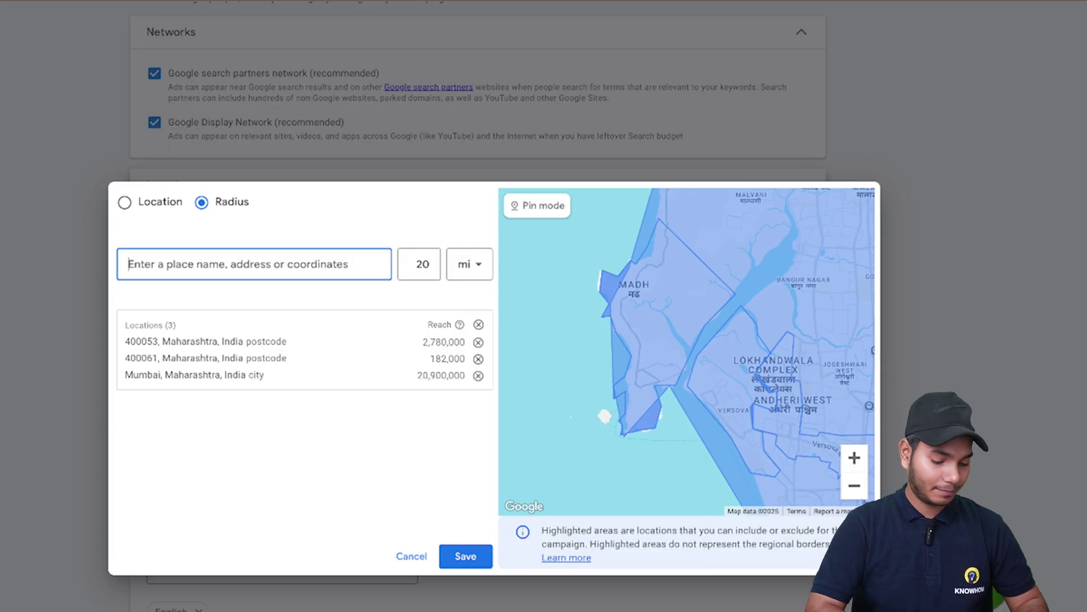
text(anderi )
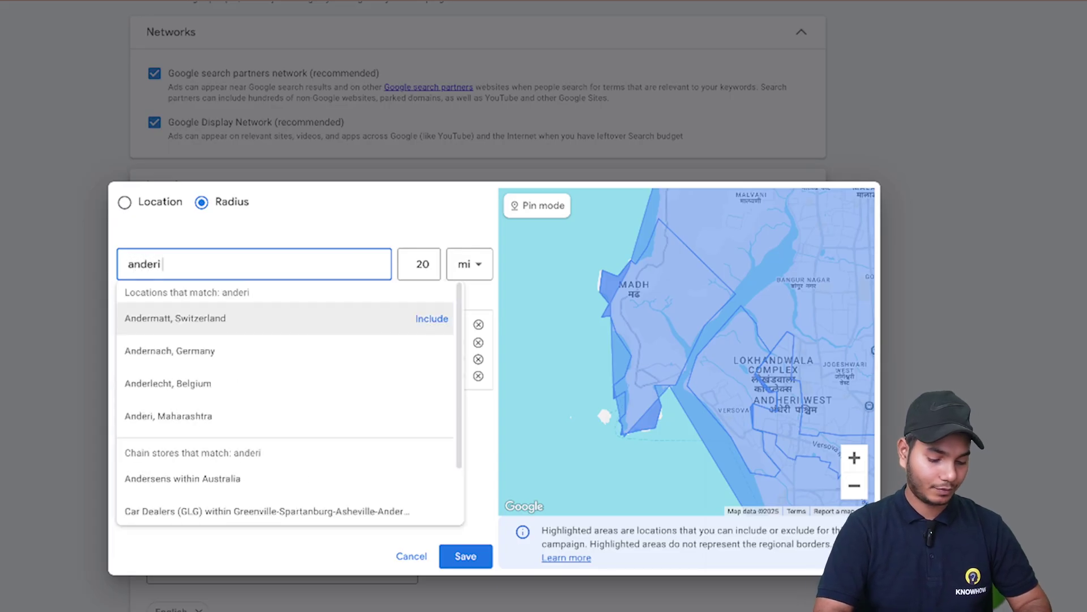
text(west)
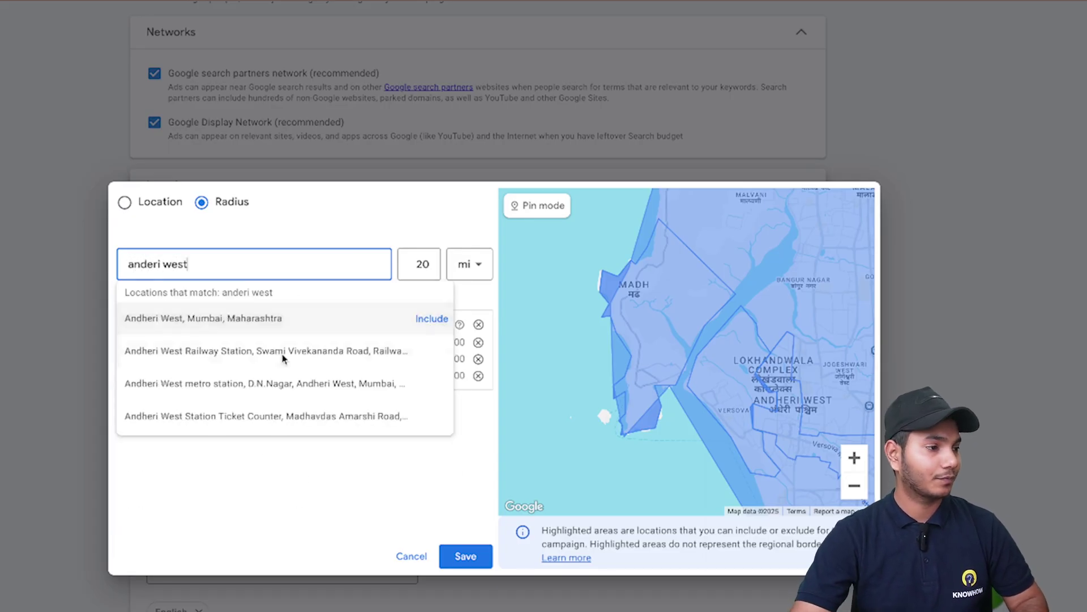
click(430, 318)
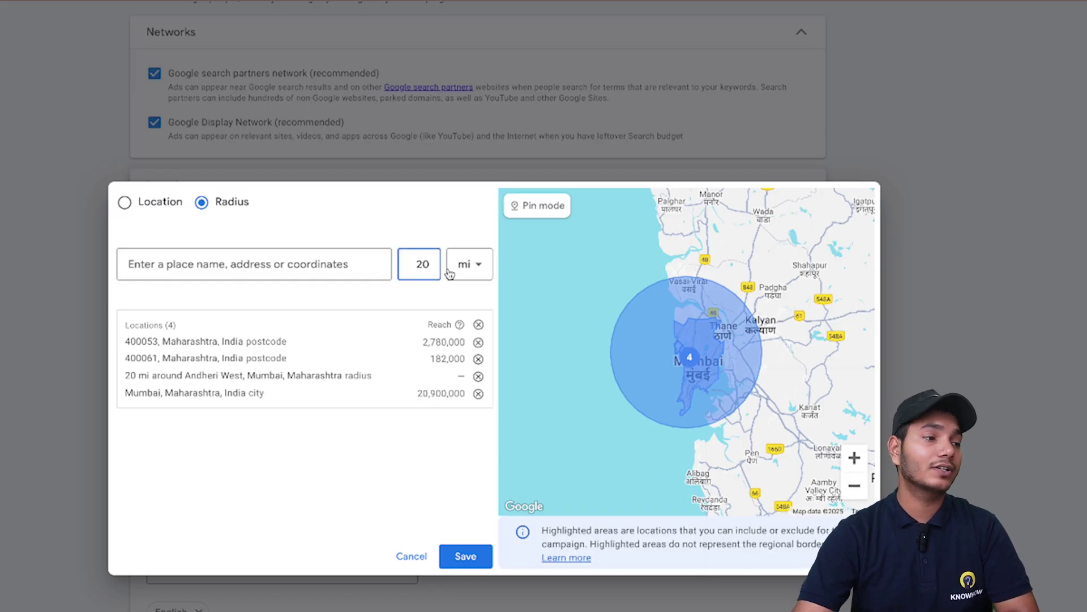
Include a 5 km radius around Andheri, Maharashtra, and remove the 20 mi Andheri West radius from the locations
click(463, 266)
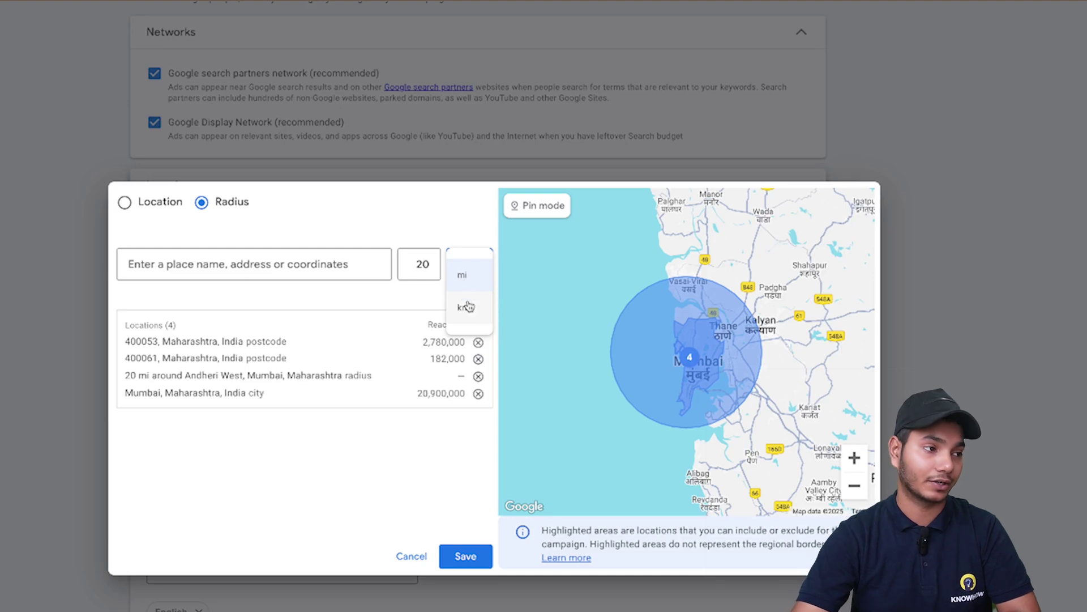
click(464, 307)
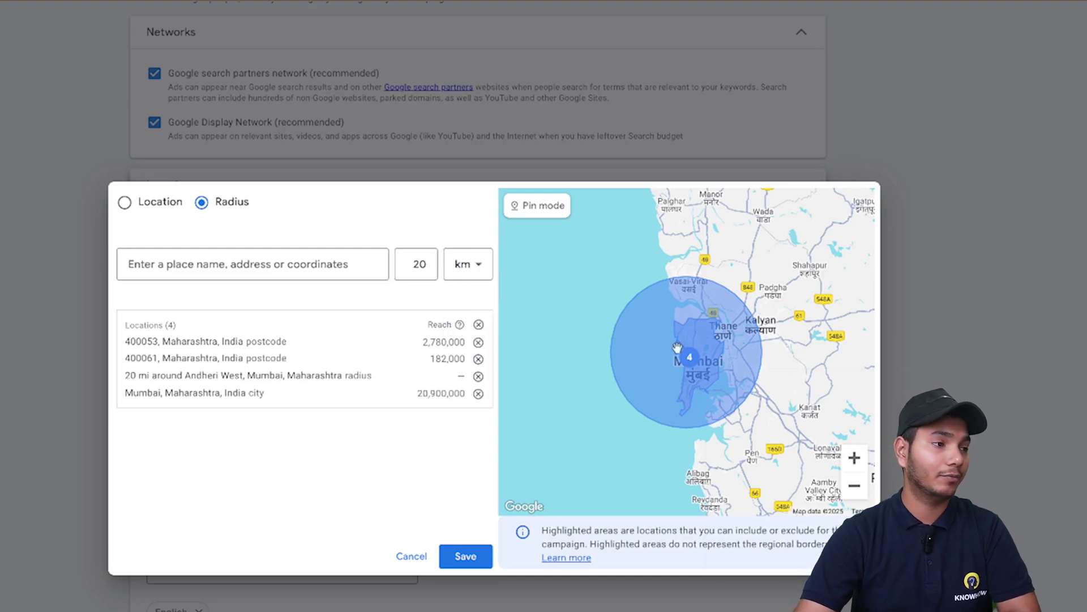
click(422, 263)
key(BackSpace)
key(BackSpace)
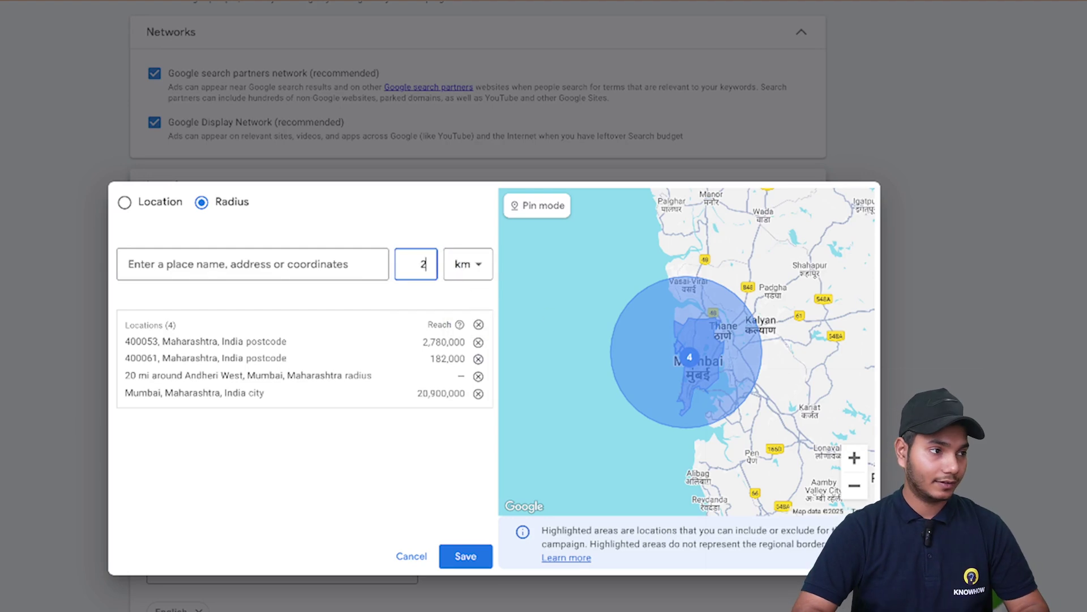
text(5)
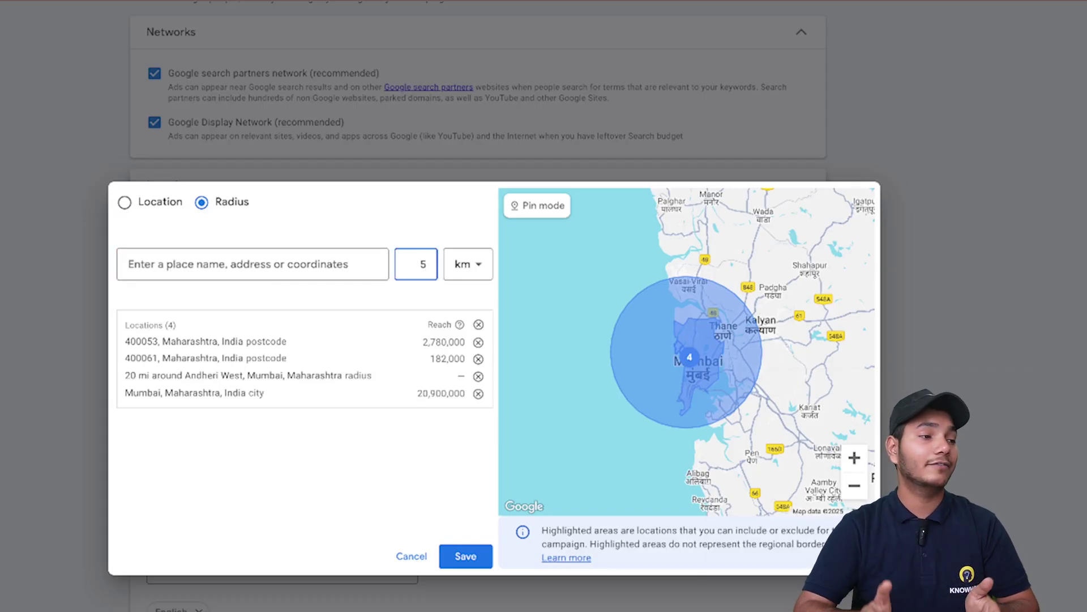
click(347, 271)
text(adheri)
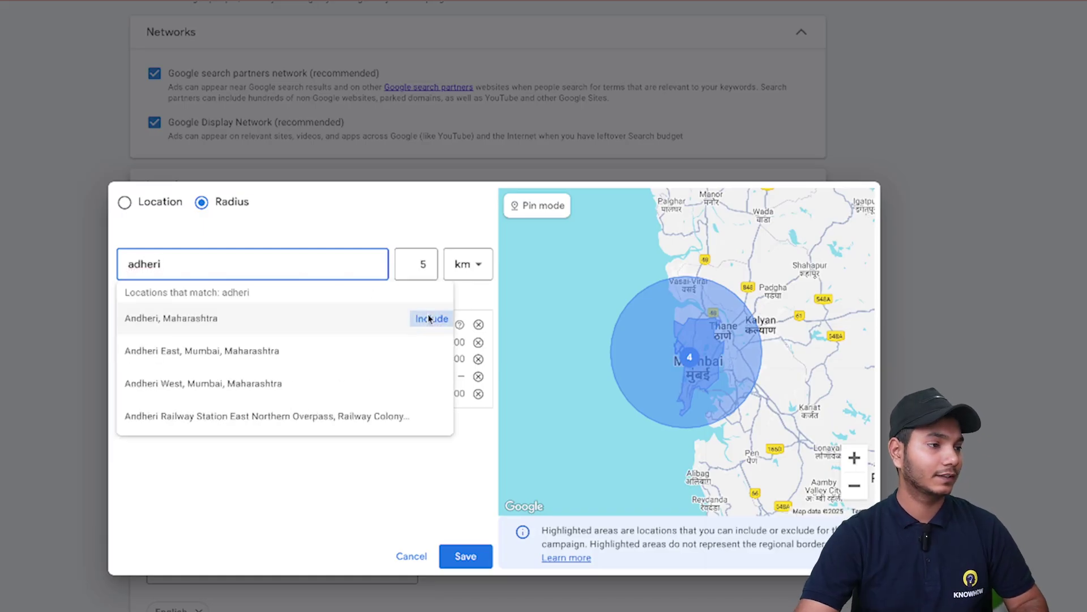
click(429, 319)
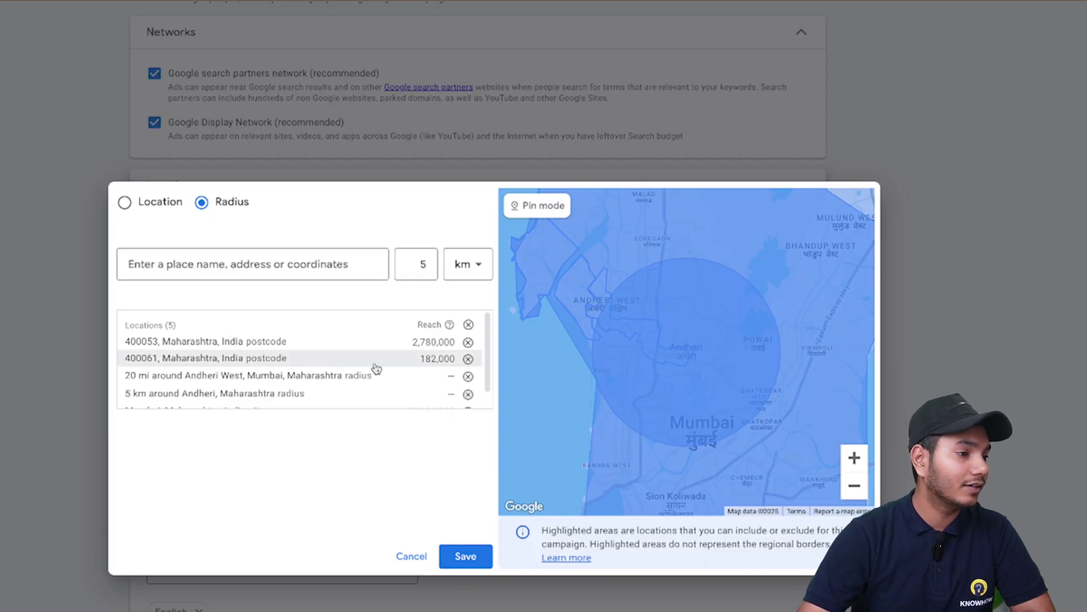
click(467, 376)
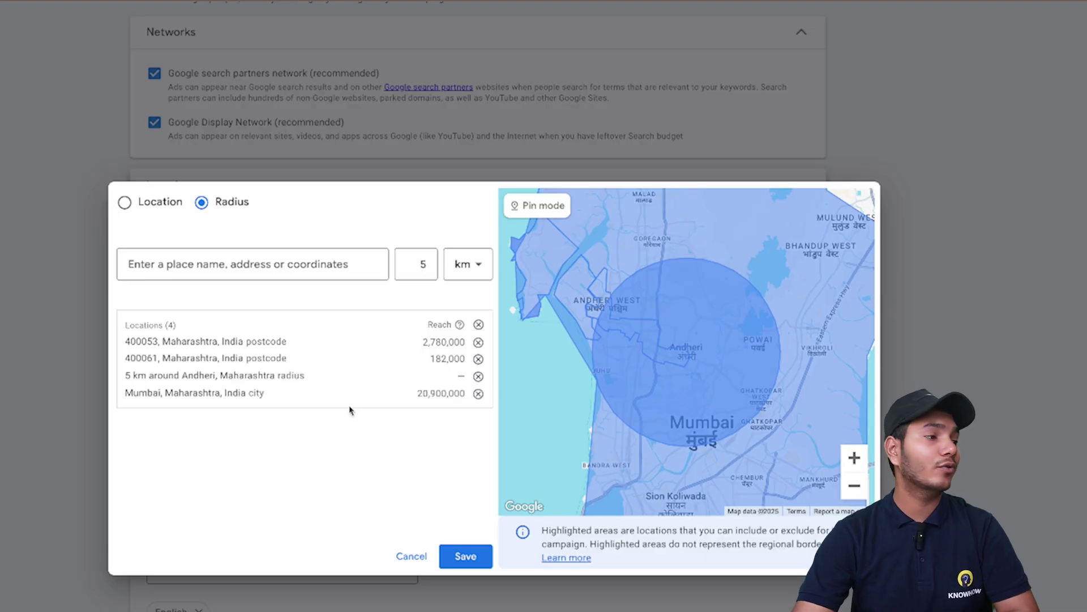
Switch back to Location targeting, enable adding locations in bulk and save the selected locations
click(124, 203)
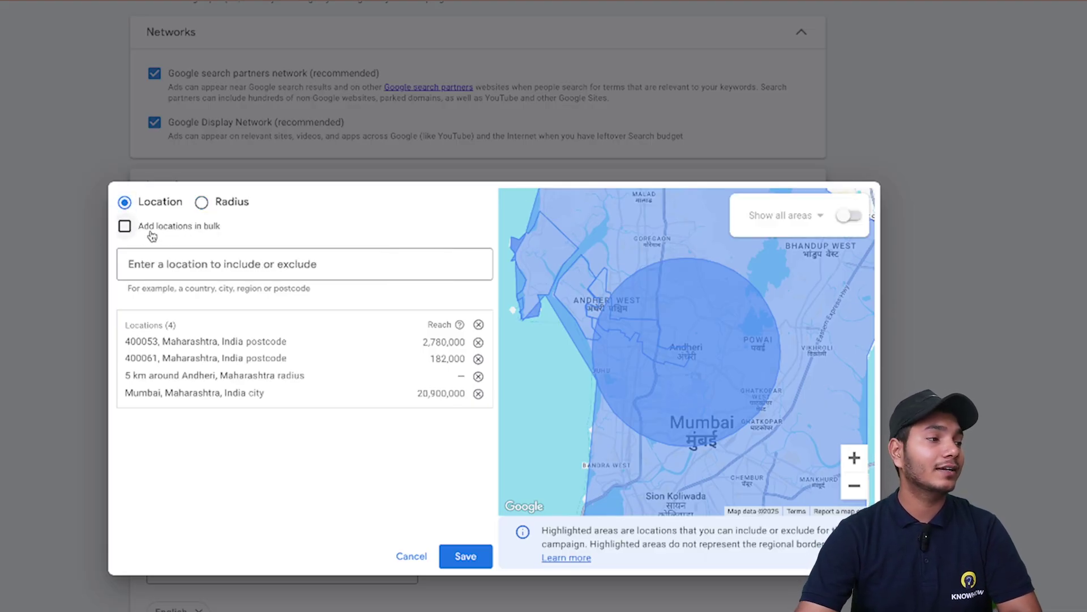
click(128, 230)
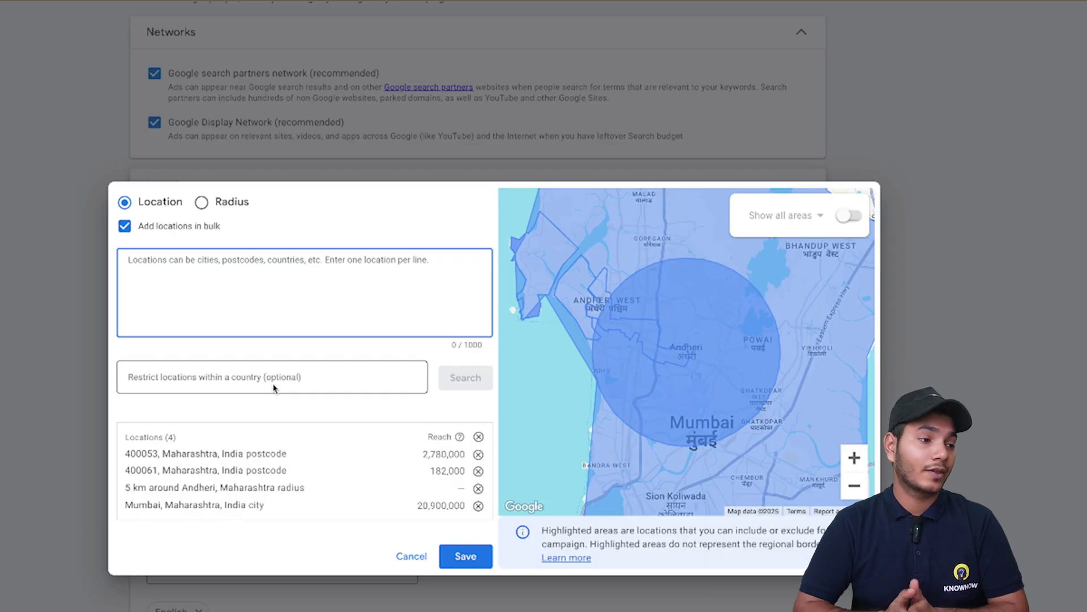
click(481, 556)
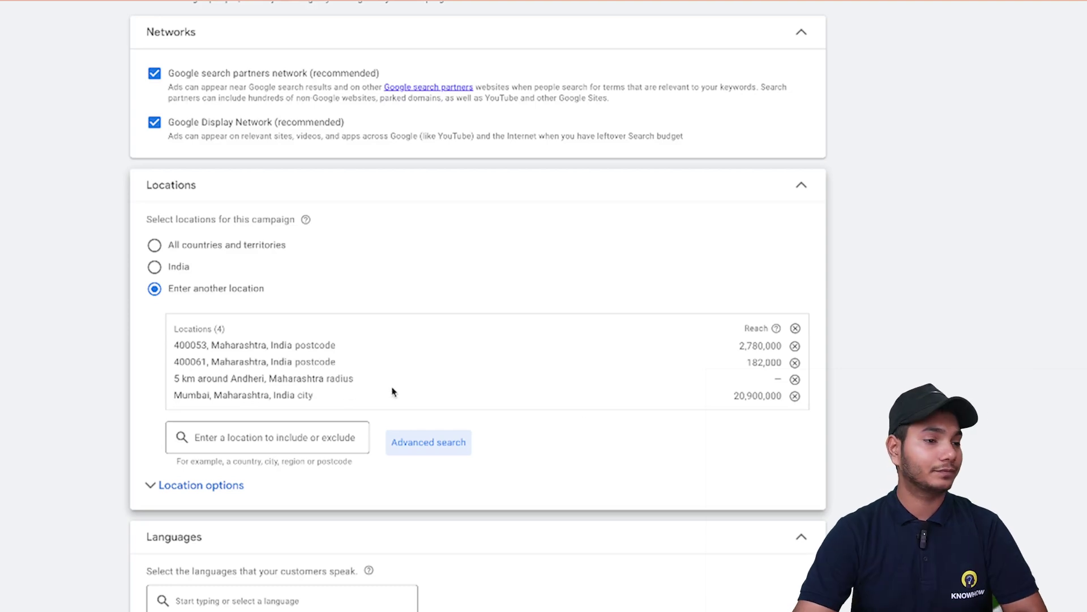
Reopen the advanced location search with Radius targeting selected
click(429, 441)
click(210, 213)
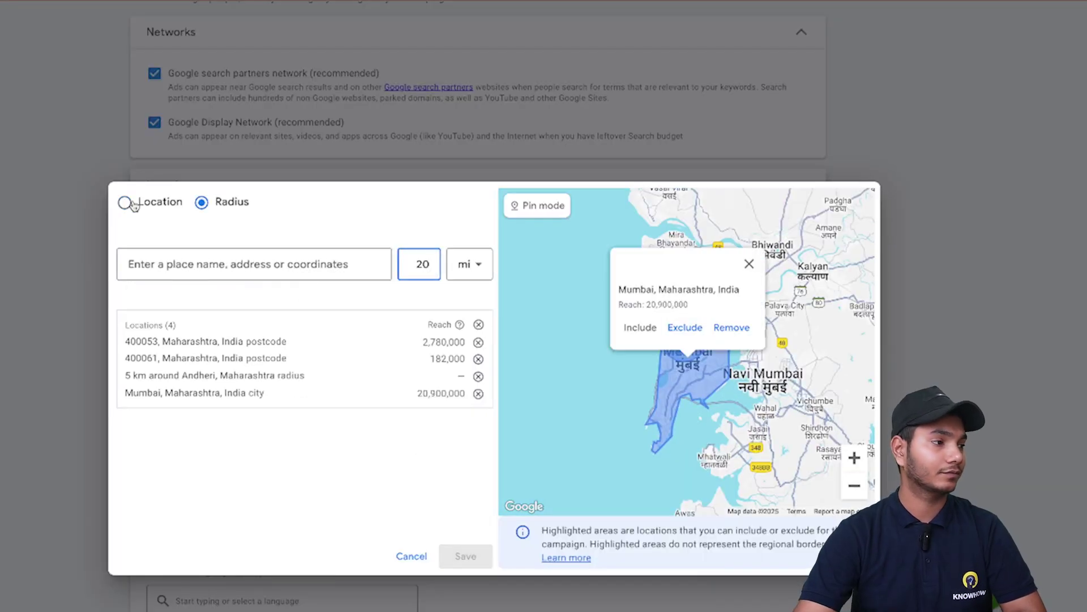
click(150, 212)
click(206, 211)
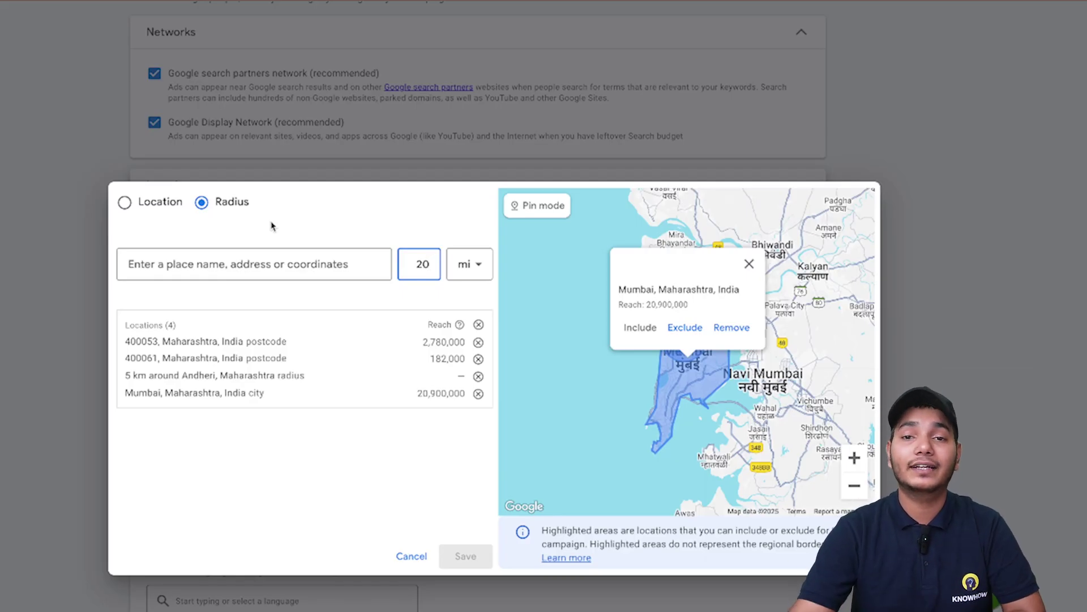
Examine the targeted areas around Andheri and Mumbai on the location map
click(750, 264)
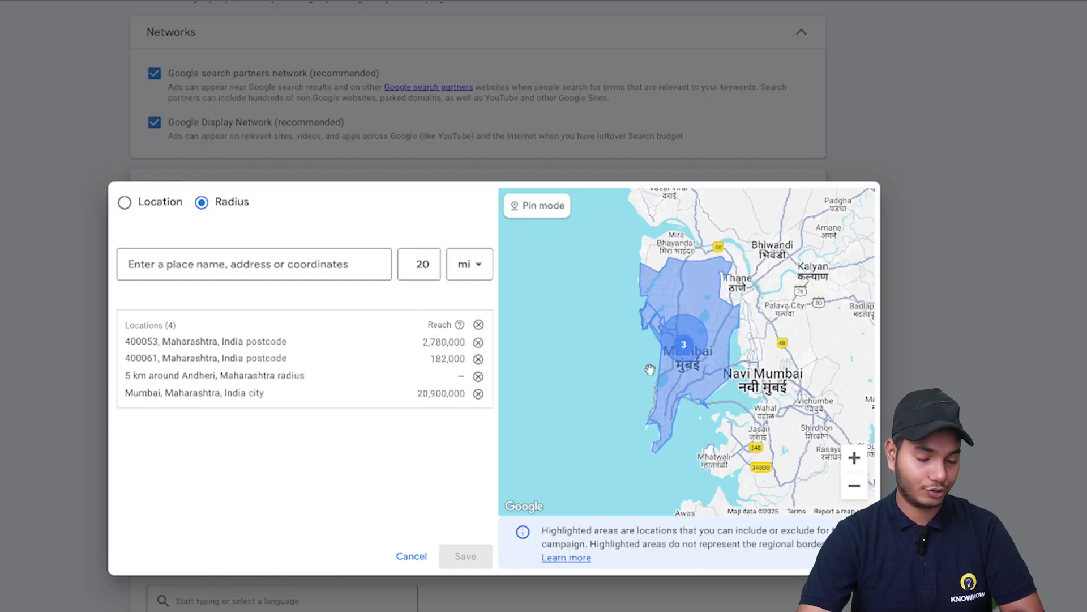
scroll(679, 348, up, 2)
click(854, 465)
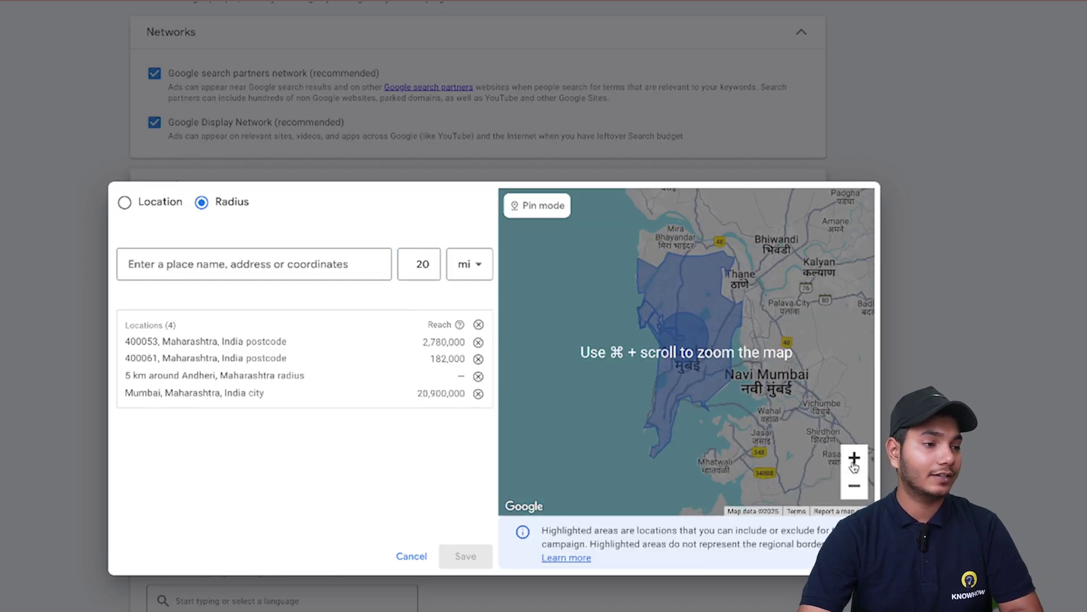
click(854, 458)
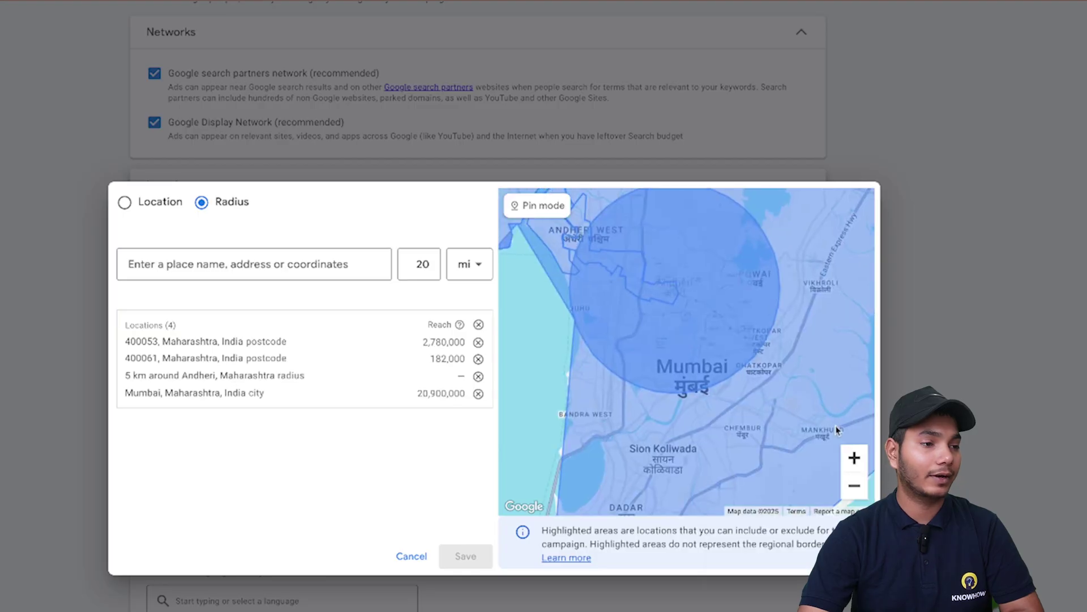
double_click(792, 335)
click(853, 485)
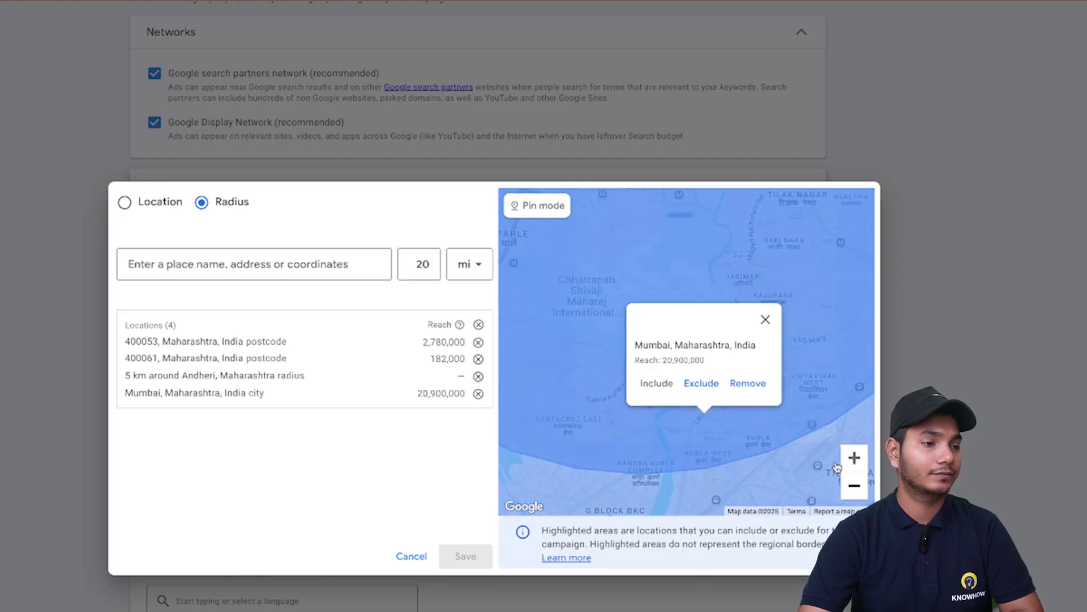
click(766, 321)
click(853, 486)
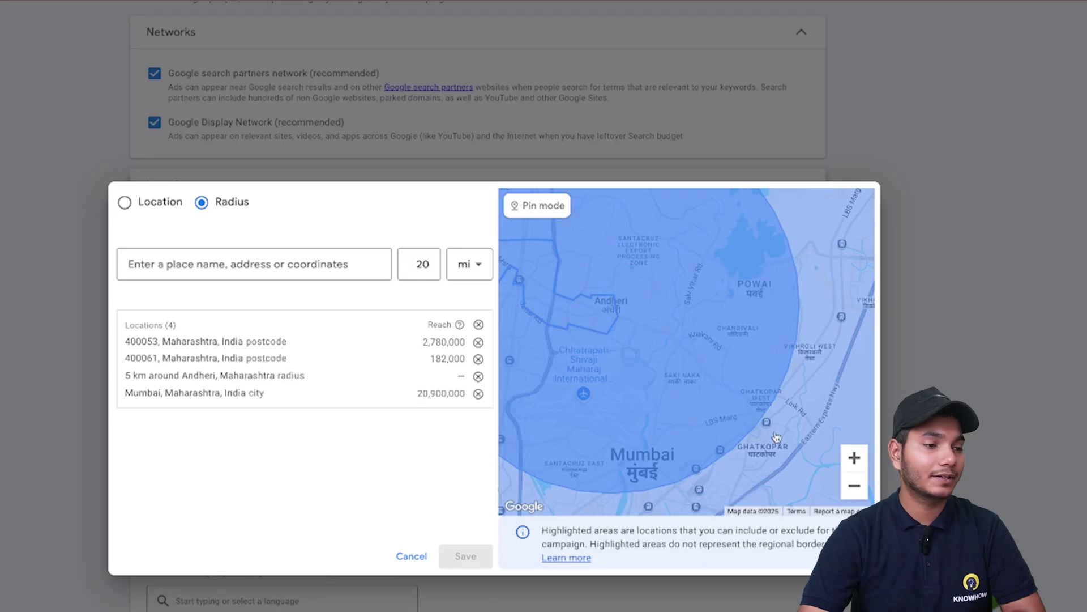
click(853, 486)
Place a custom pin at Thane on the map and include a 20 mi radius around it
click(540, 206)
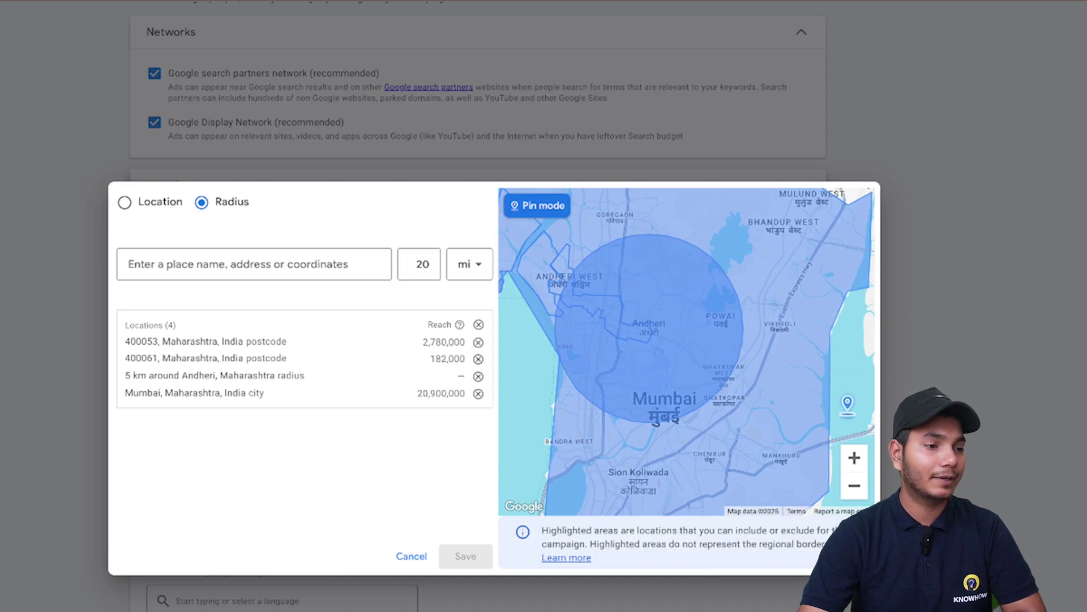
click(855, 488)
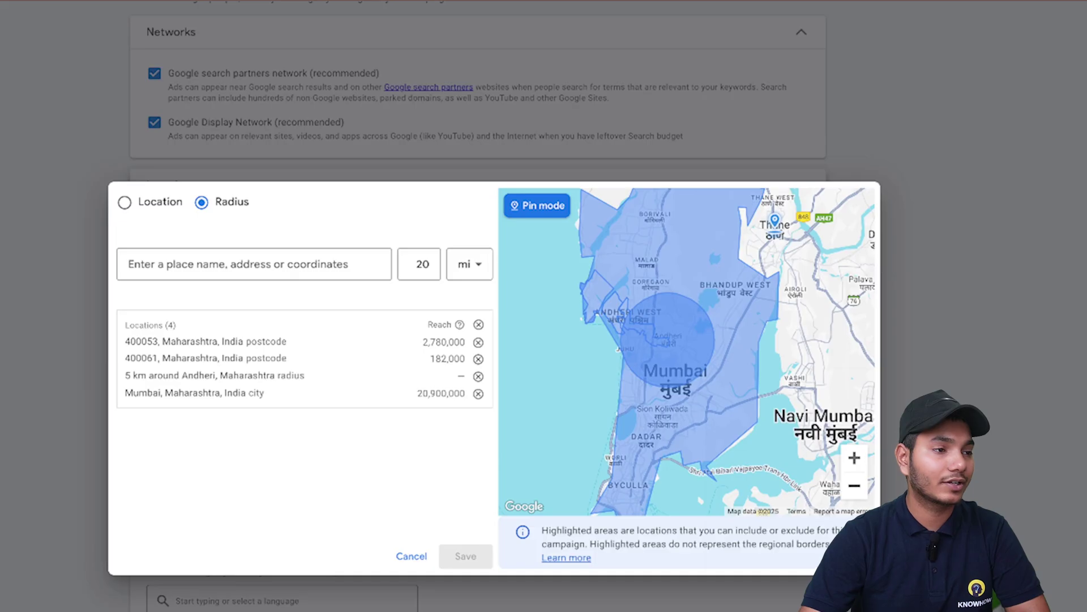
click(775, 222)
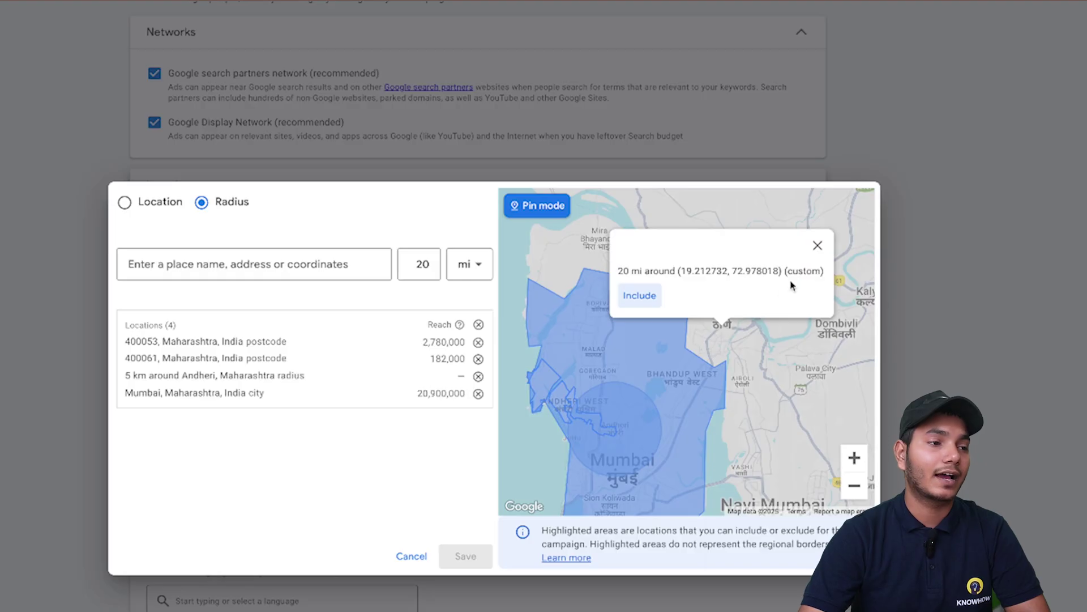
click(640, 295)
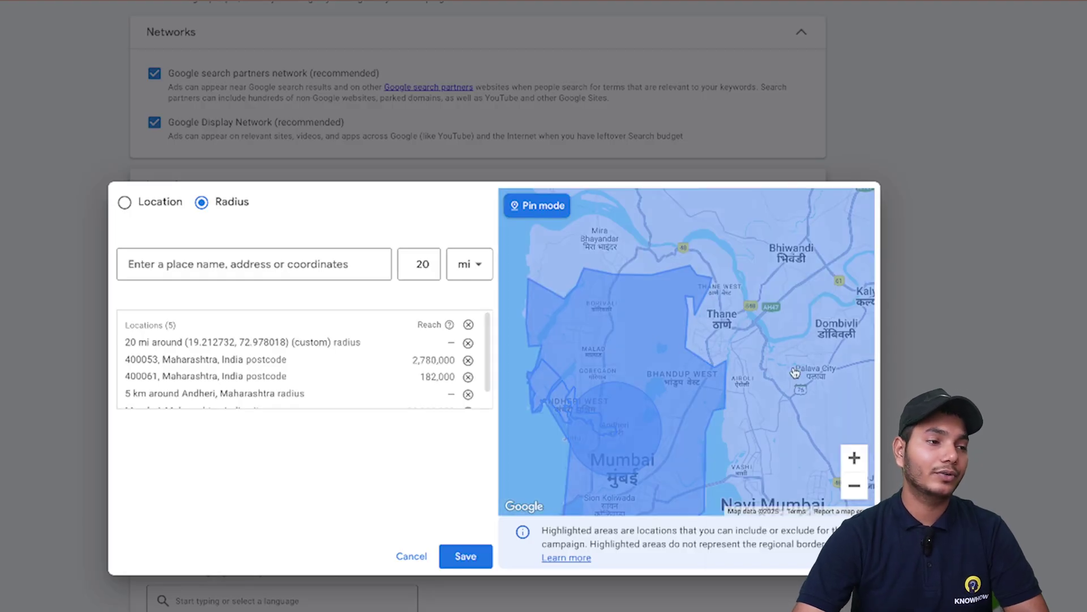
Set the custom Thane pin's target radius to 5 km and save the selected locations
click(856, 486)
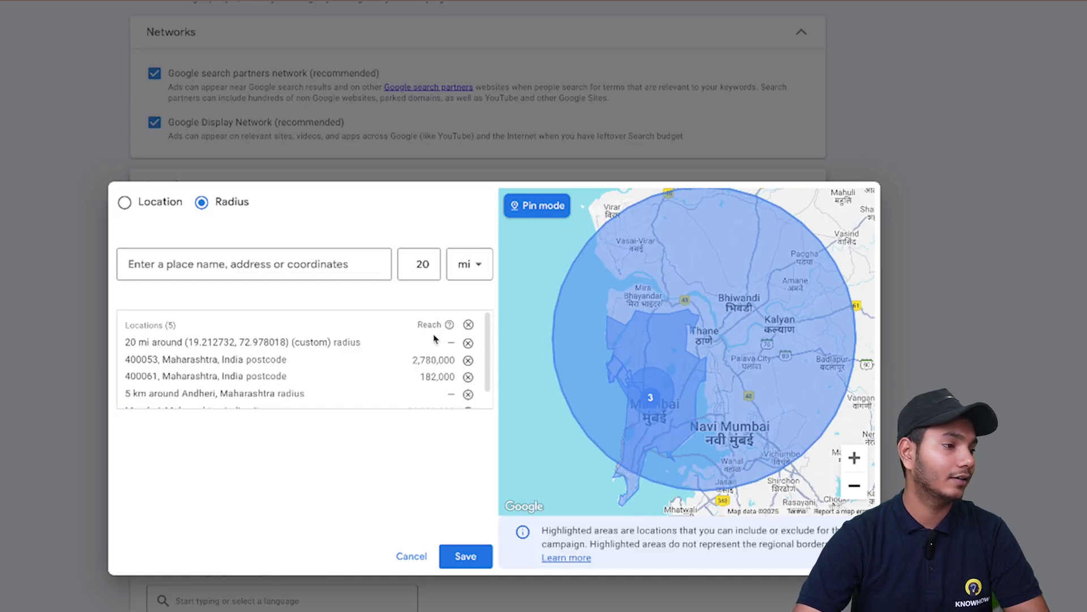
click(385, 343)
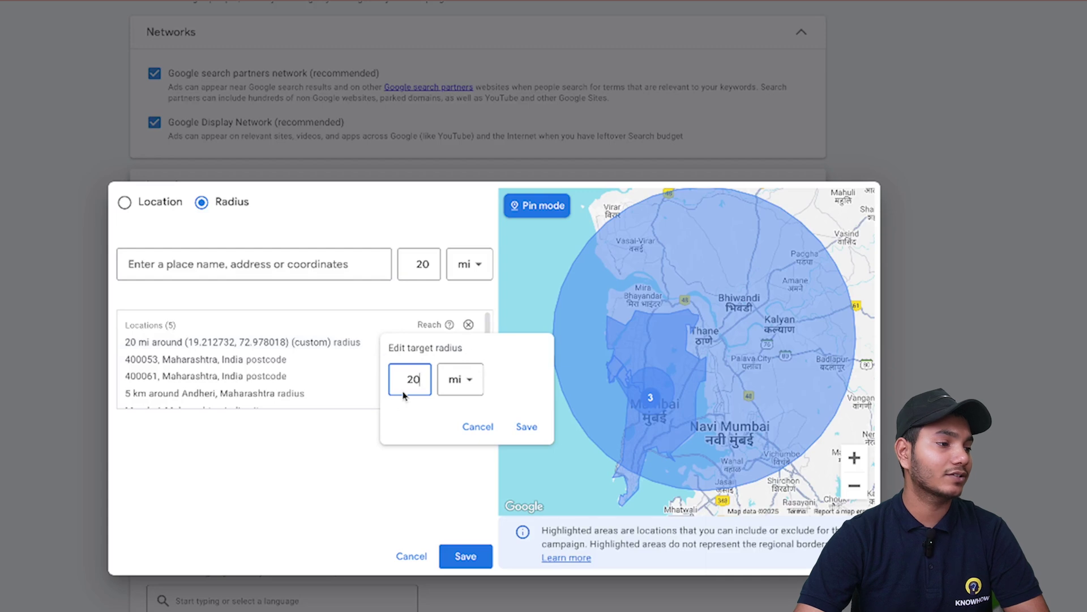
key(BackSpace)
key(BackSpace)
text(5)
click(460, 379)
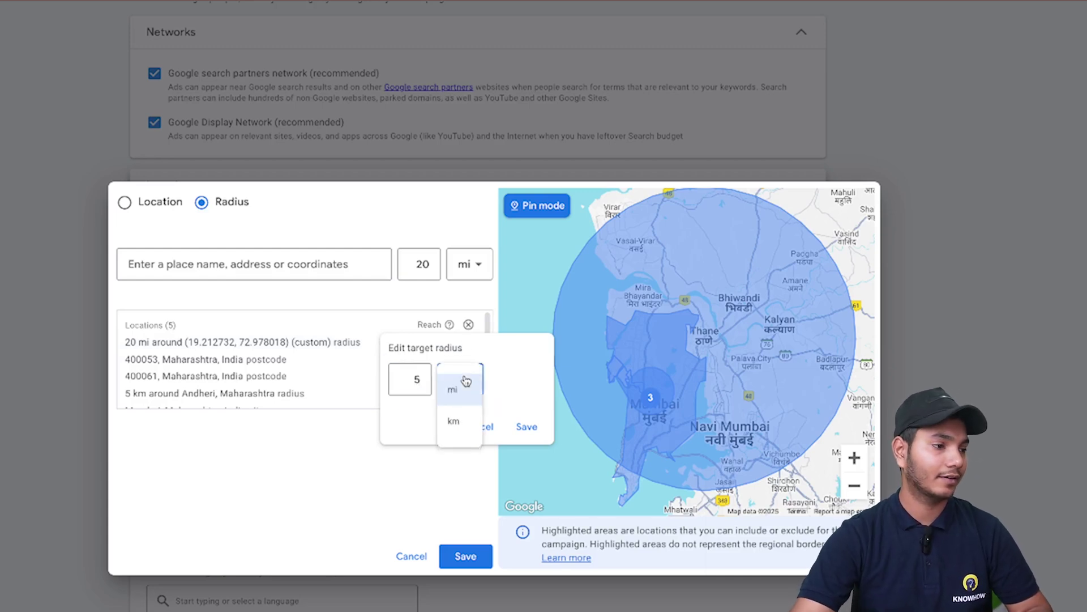
click(477, 428)
click(527, 427)
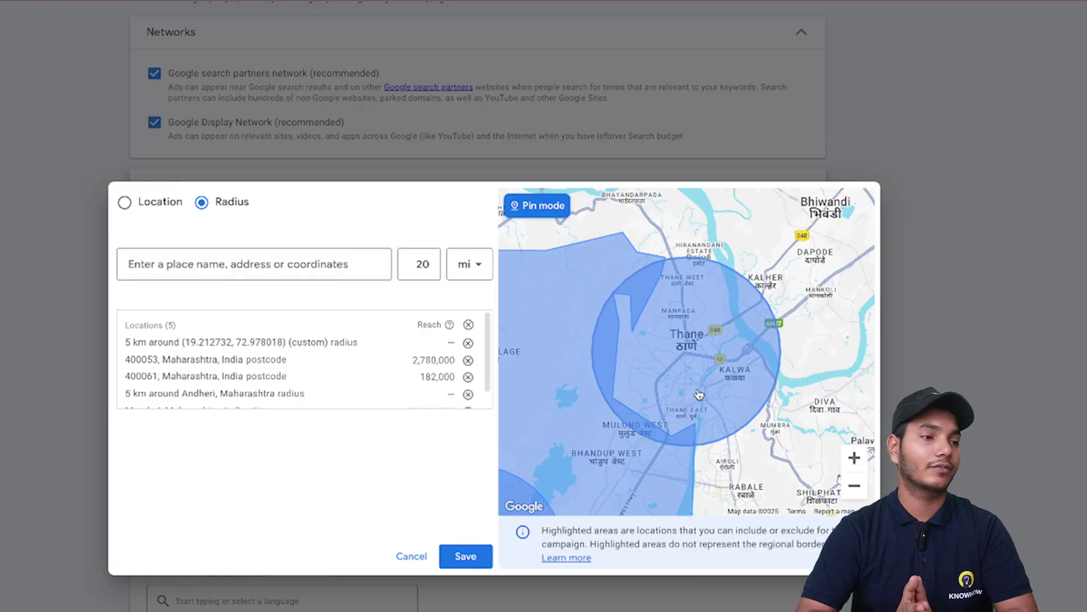
click(456, 558)
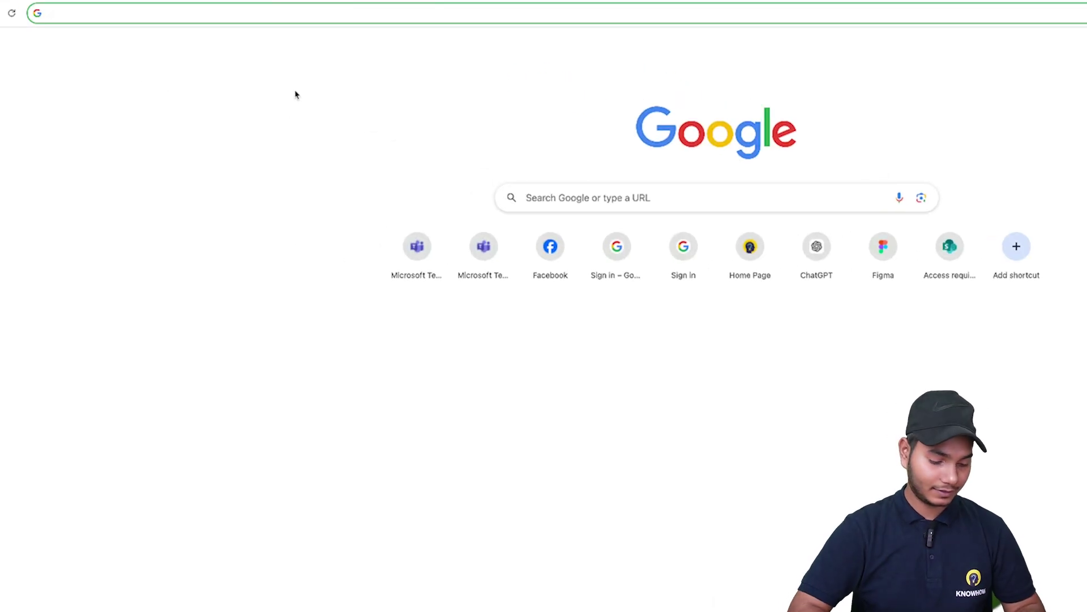
Search Google for "3bhk flats in mumbai" in the browser
text(3bhk f)
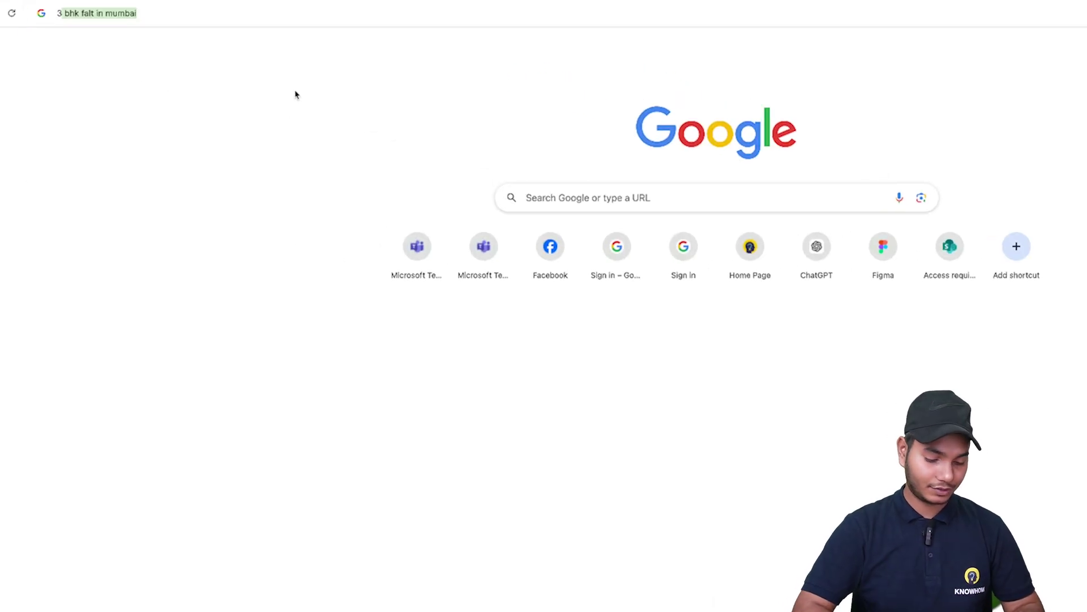
text(lat)
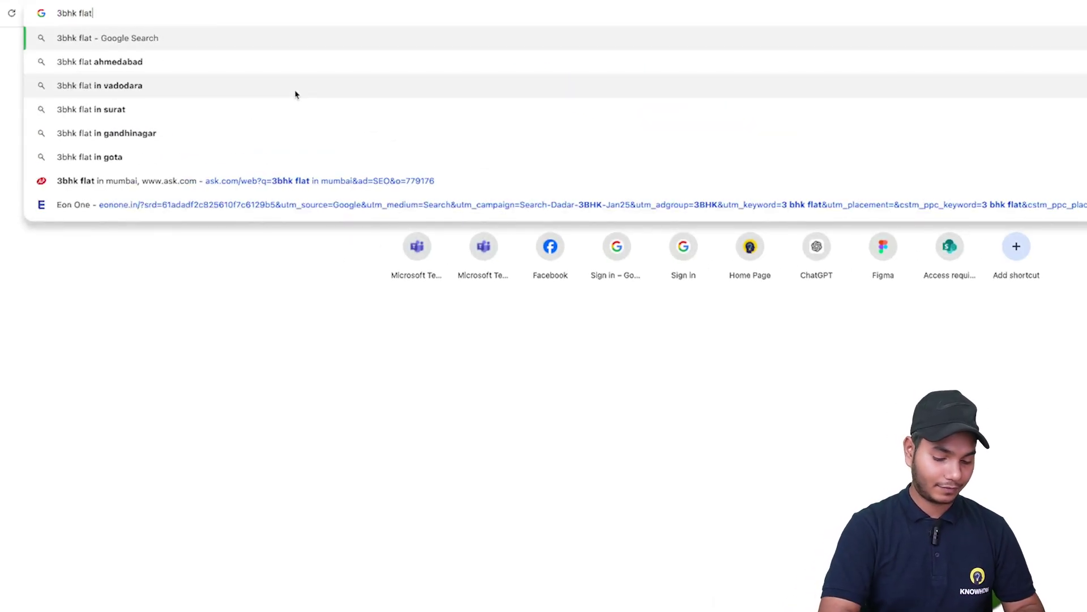
text(s in mumbai)
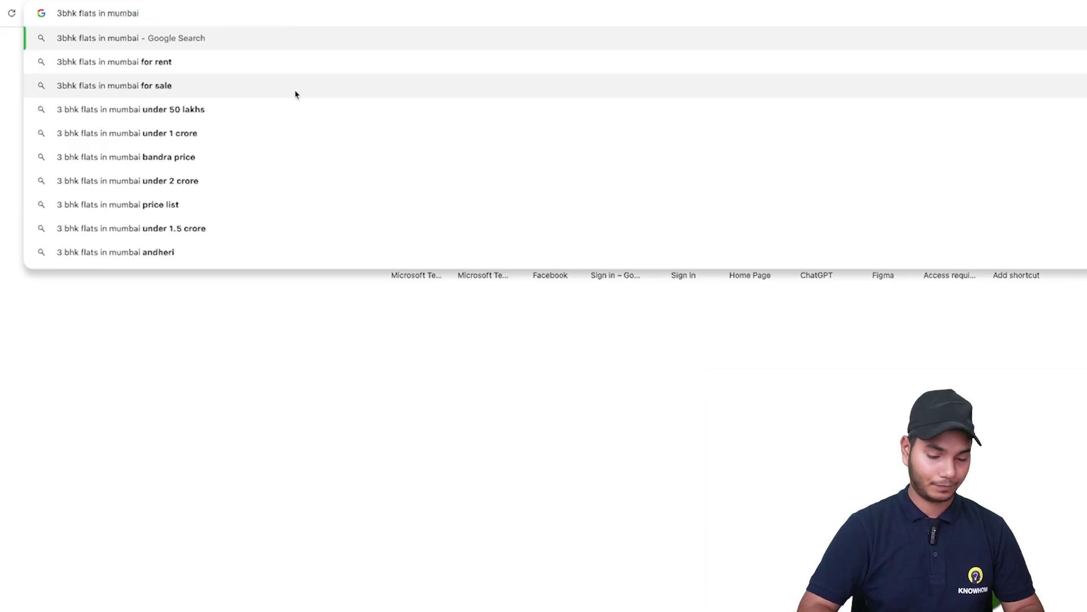
key(Return)
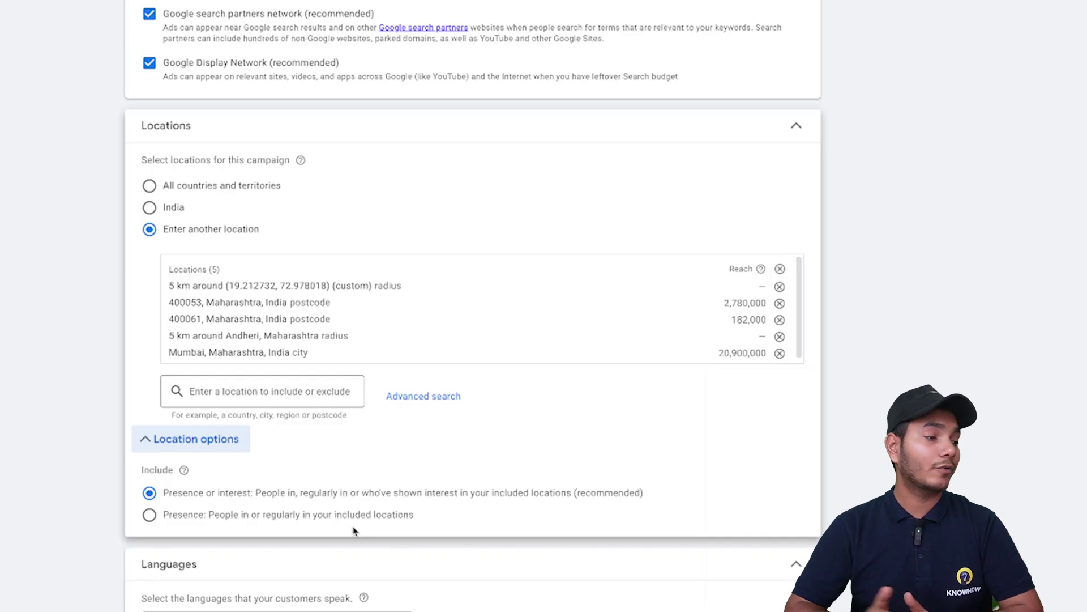
Limit the location options to Presence: People in or regularly in your included locations
click(150, 515)
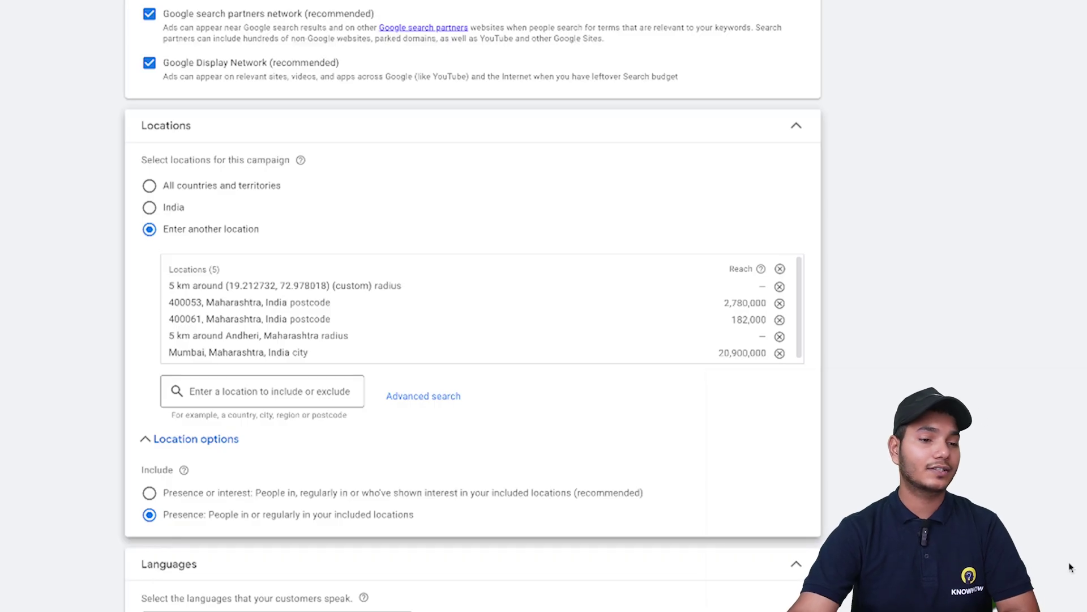
Remove English from the campaign's languages and keep All languages as the language setting
scroll(595, 348, down, 3)
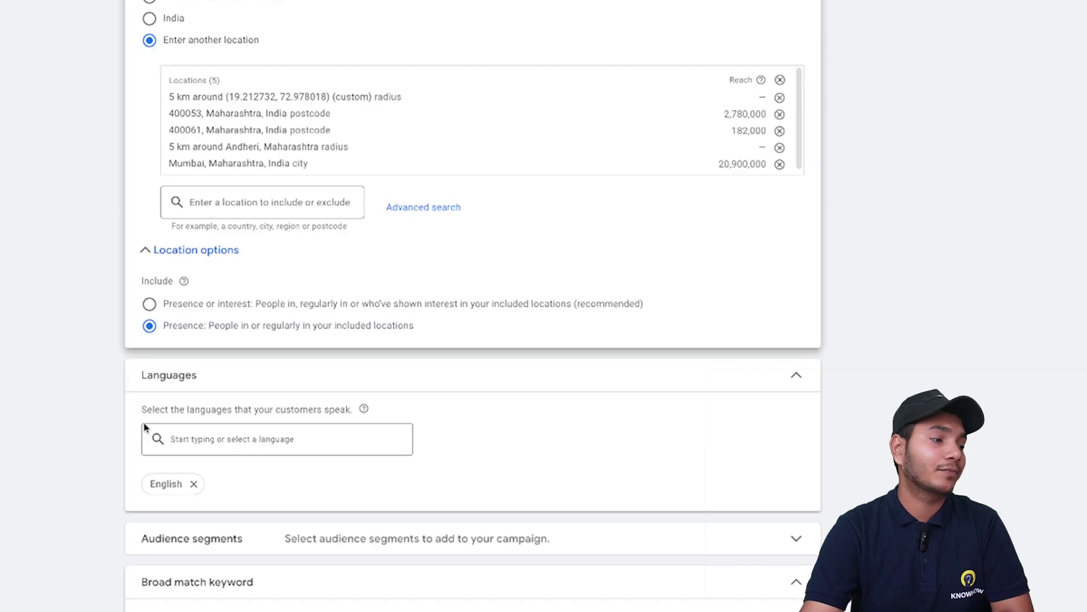
scroll(198, 476, down, 2)
click(195, 466)
scroll(213, 408, down, 3)
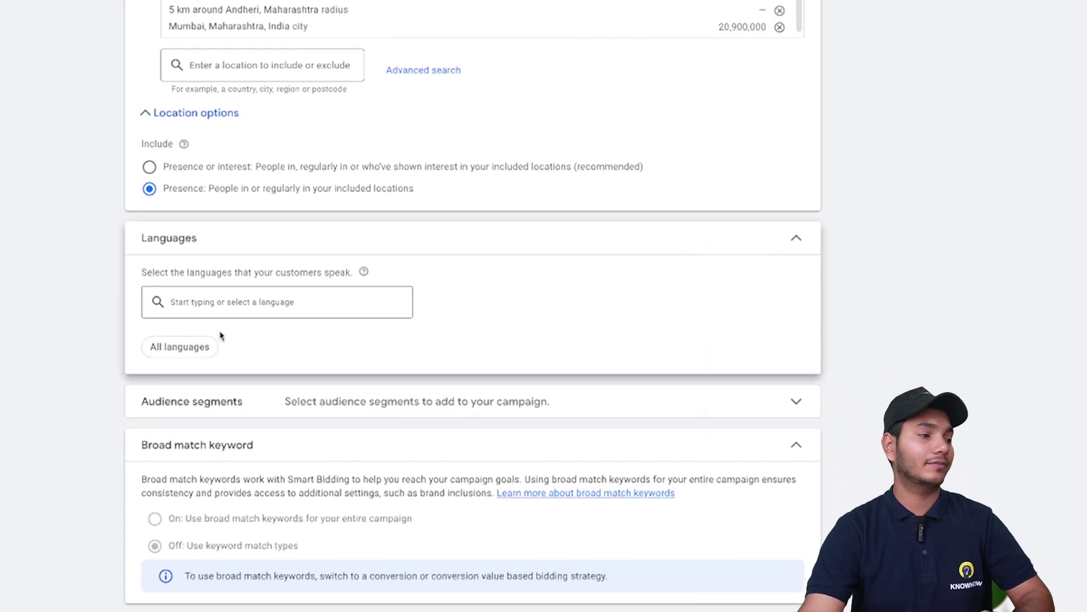
click(218, 310)
click(161, 340)
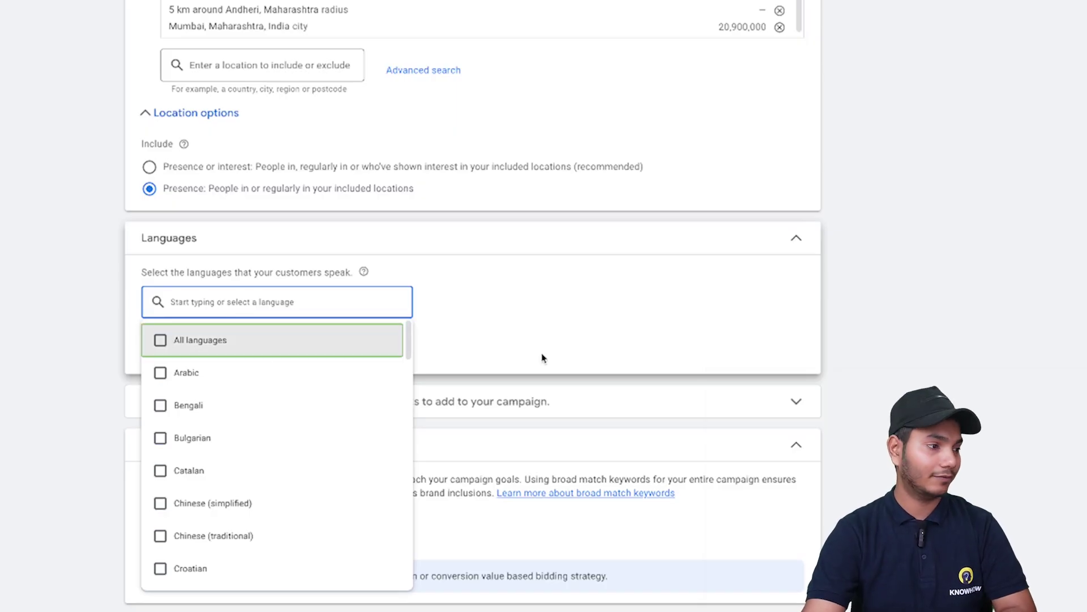
click(448, 327)
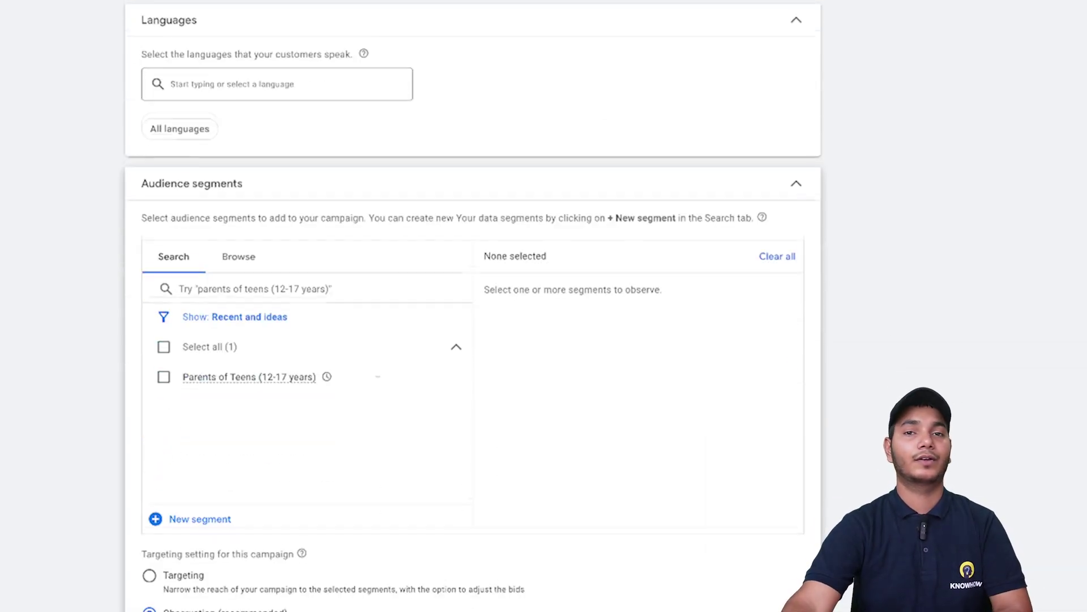
Browse the detailed demographics audience segments and add Parents of Primary-Schoolers (5-11 years) under Parental Status
scroll(893, 340, down, 1)
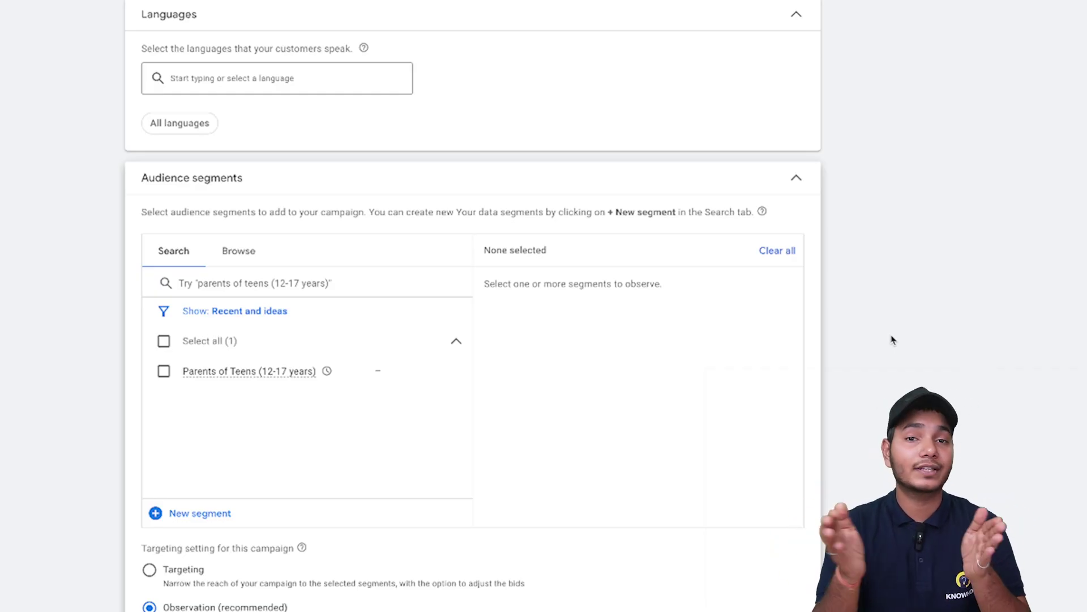
click(238, 251)
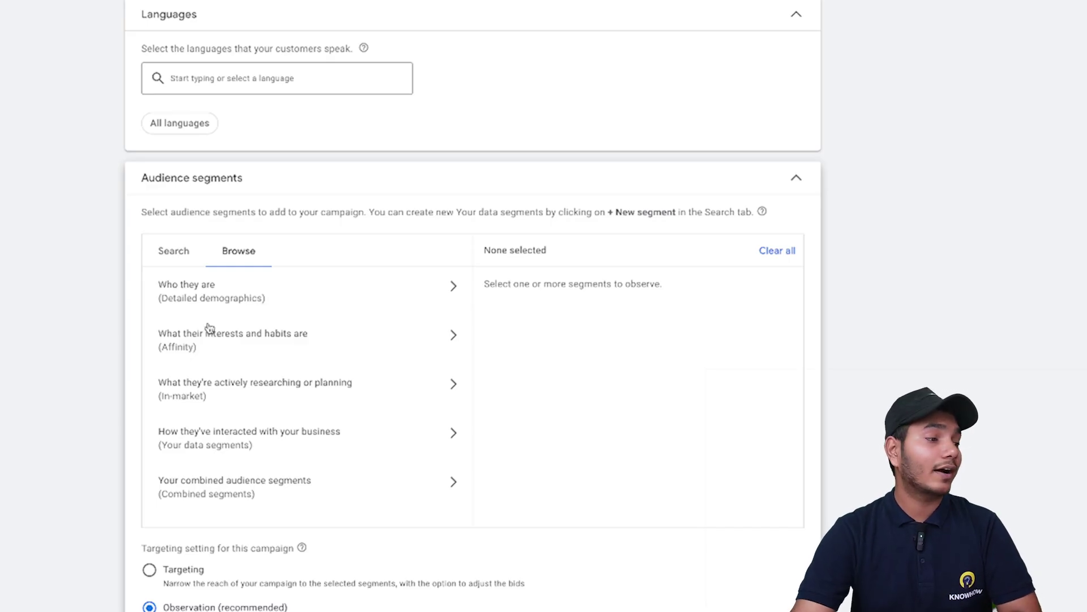
click(310, 298)
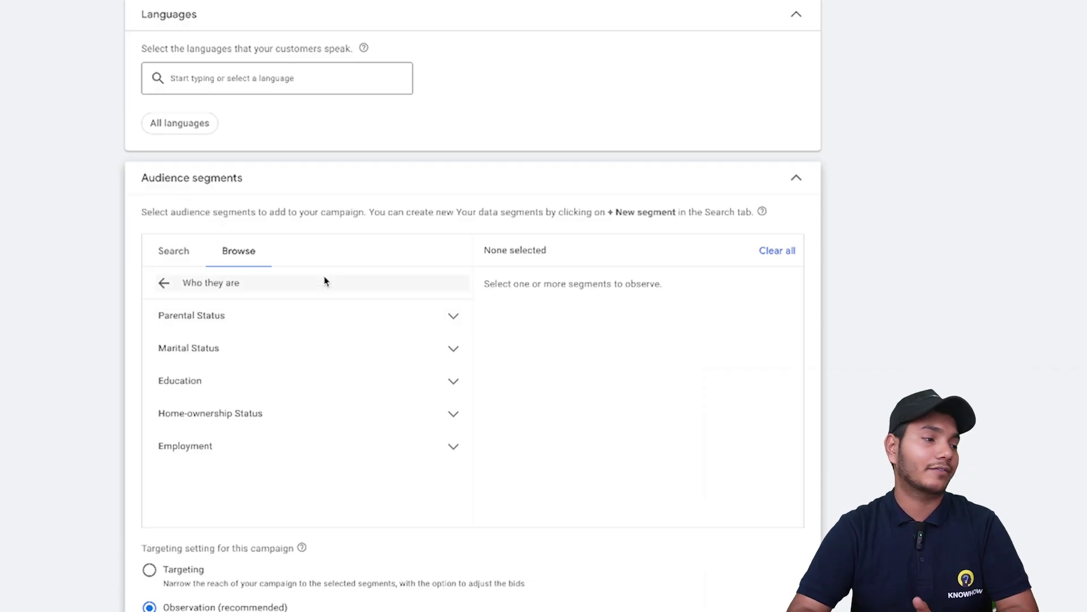
click(456, 319)
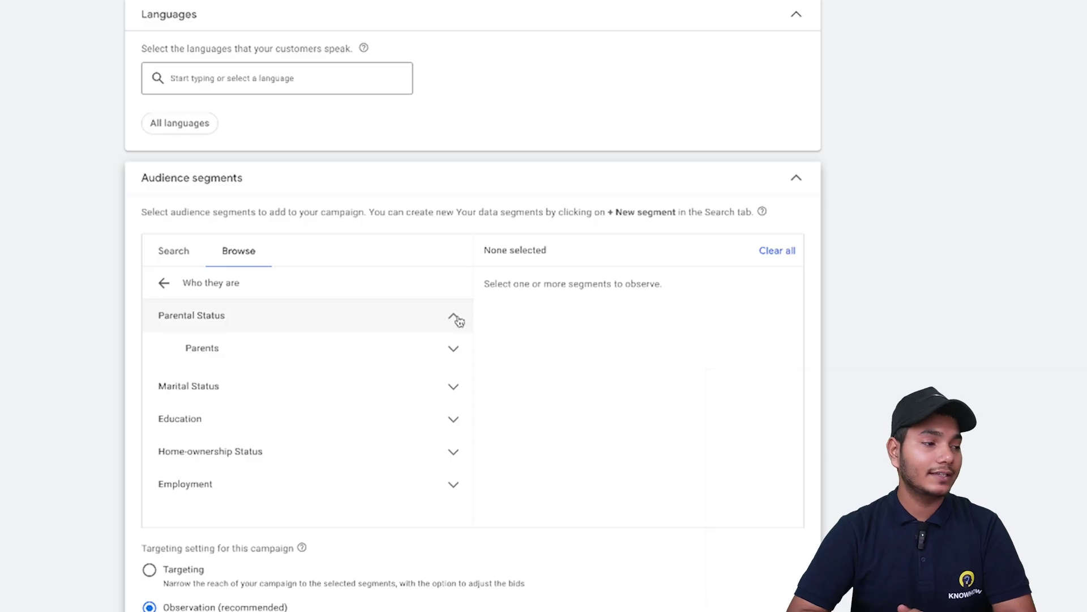
click(451, 359)
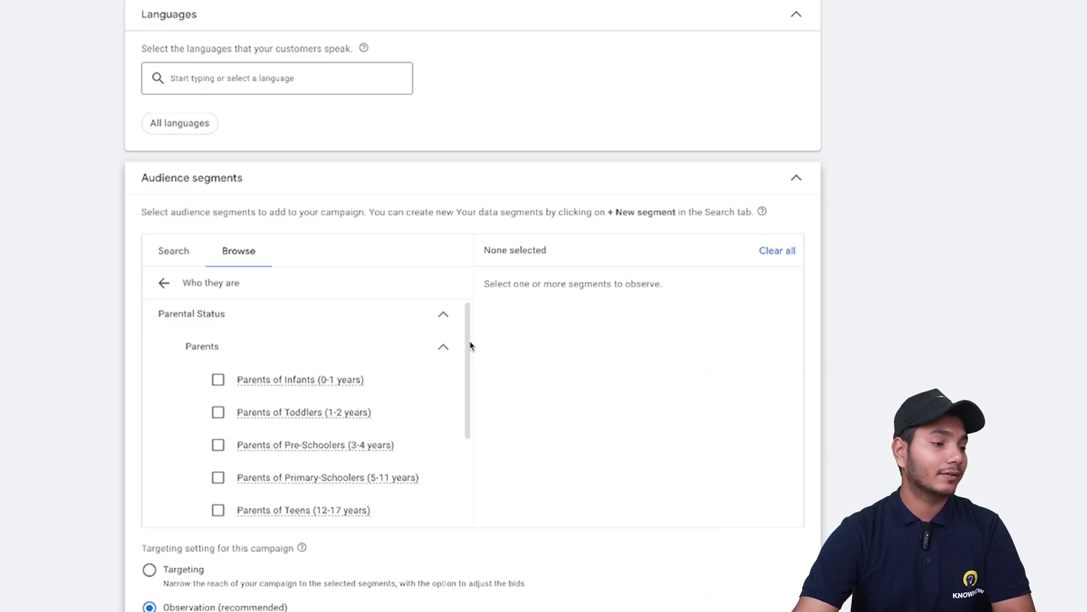
scroll(459, 349, down, 1)
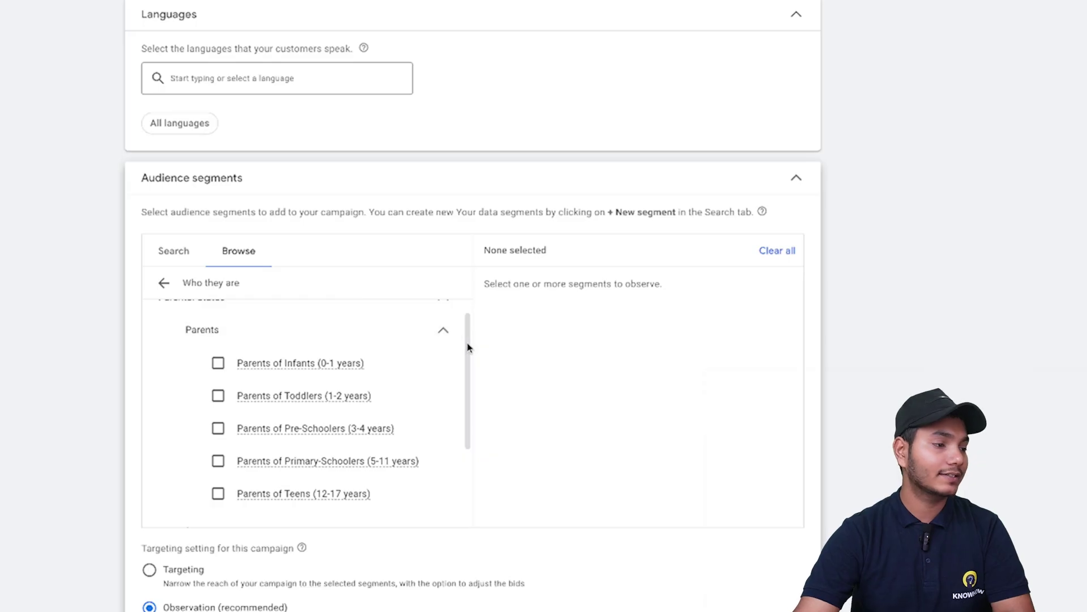
scroll(465, 351, down, 1)
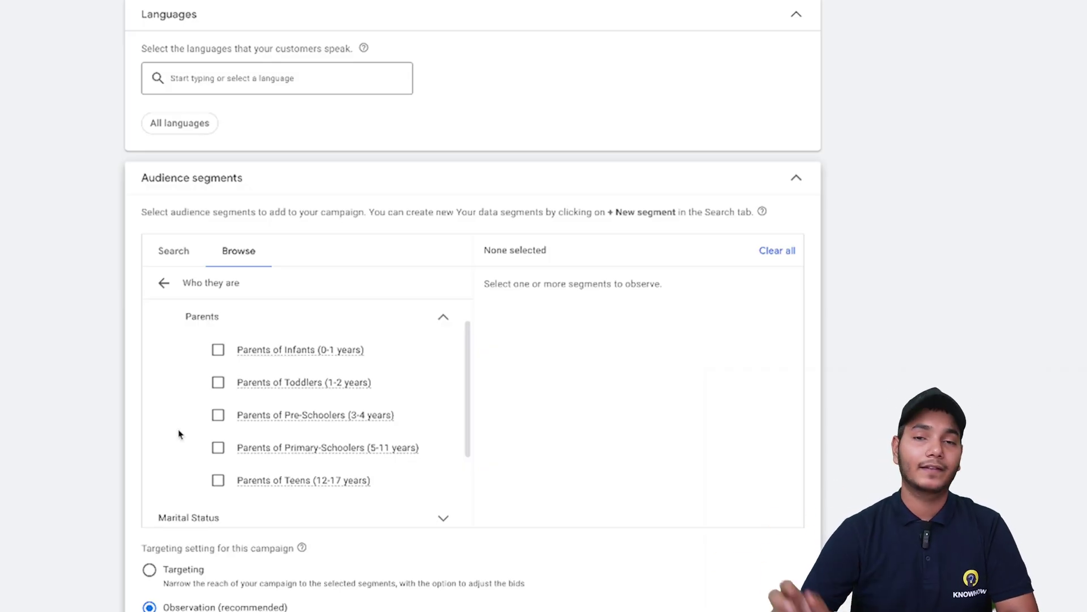
click(218, 449)
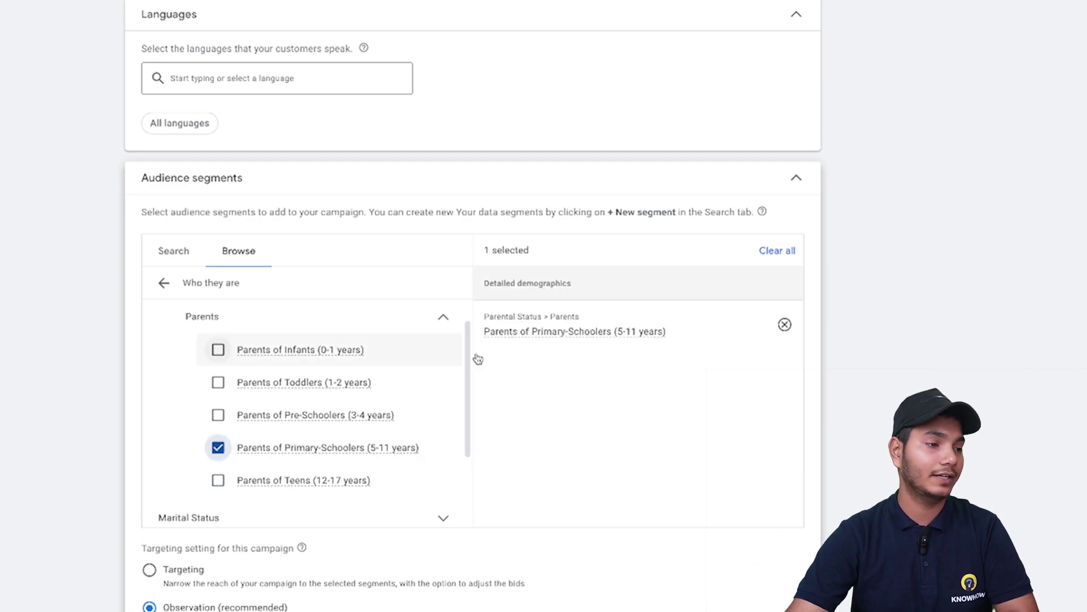
Examine the Marital Status options under detailed demographics, plus the Affinity and In-market audience segment categories
drag(471, 430, 470, 465)
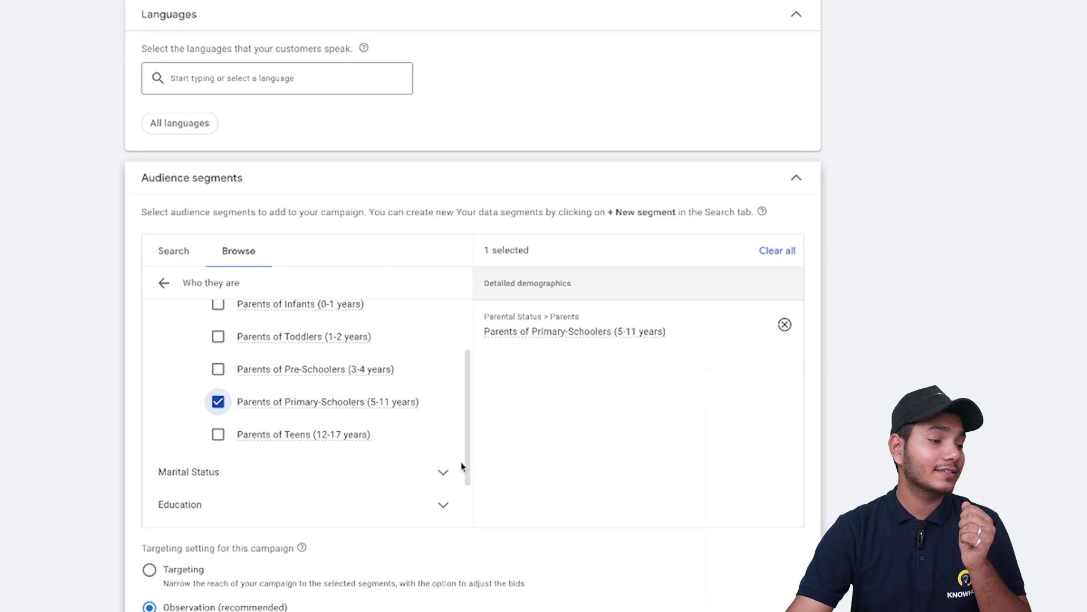
click(444, 473)
scroll(464, 432, down, 2)
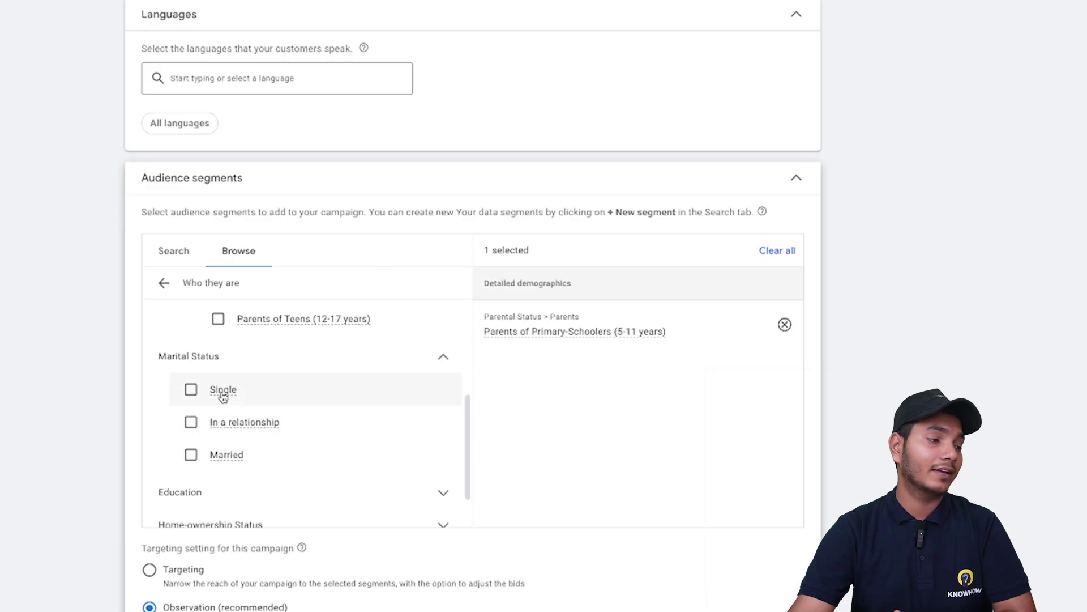
mouse_move(241, 459)
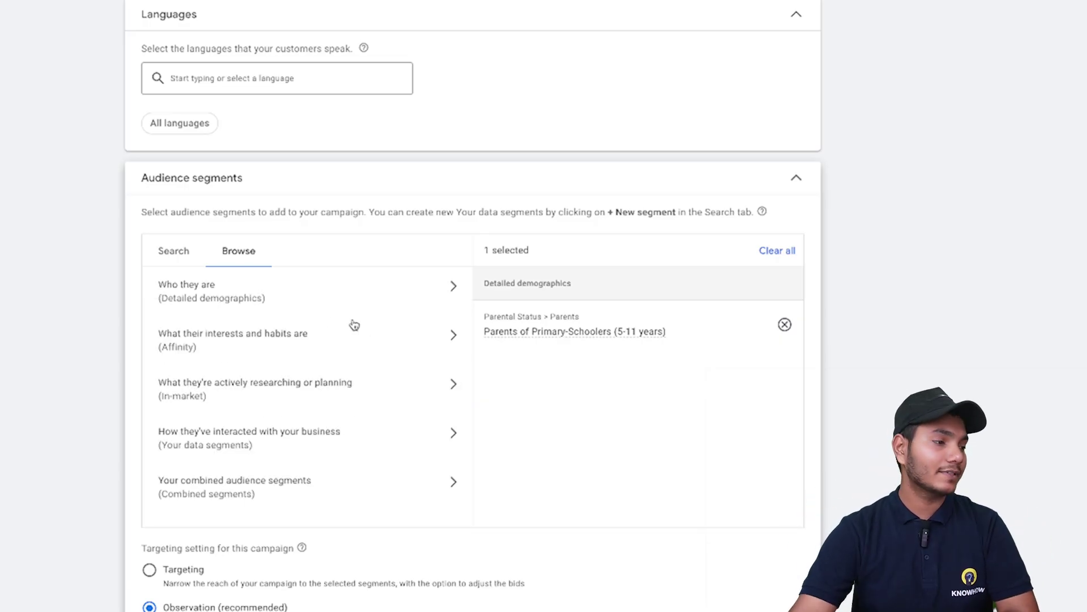
click(248, 341)
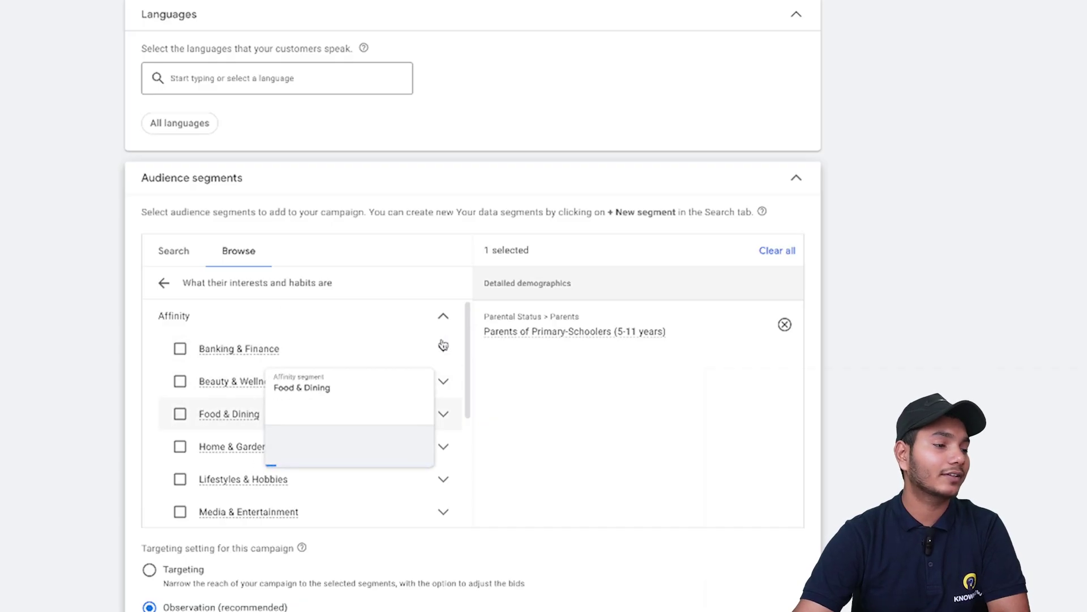
mouse_move(467, 348)
mouse_down()
mouse_move(468, 436)
mouse_move(462, 335)
mouse_up()
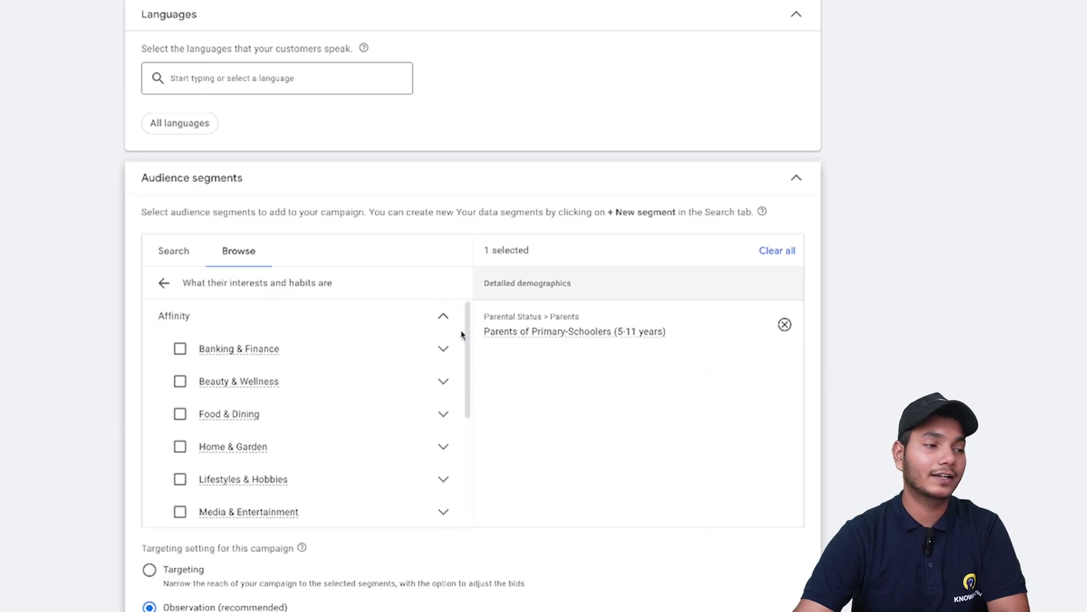
click(164, 283)
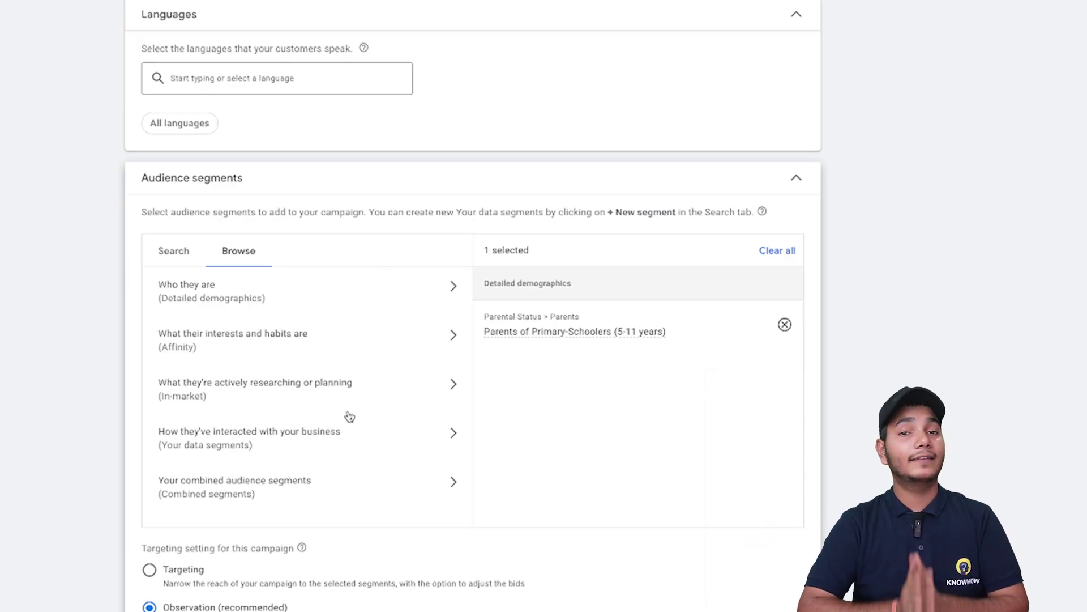
click(365, 382)
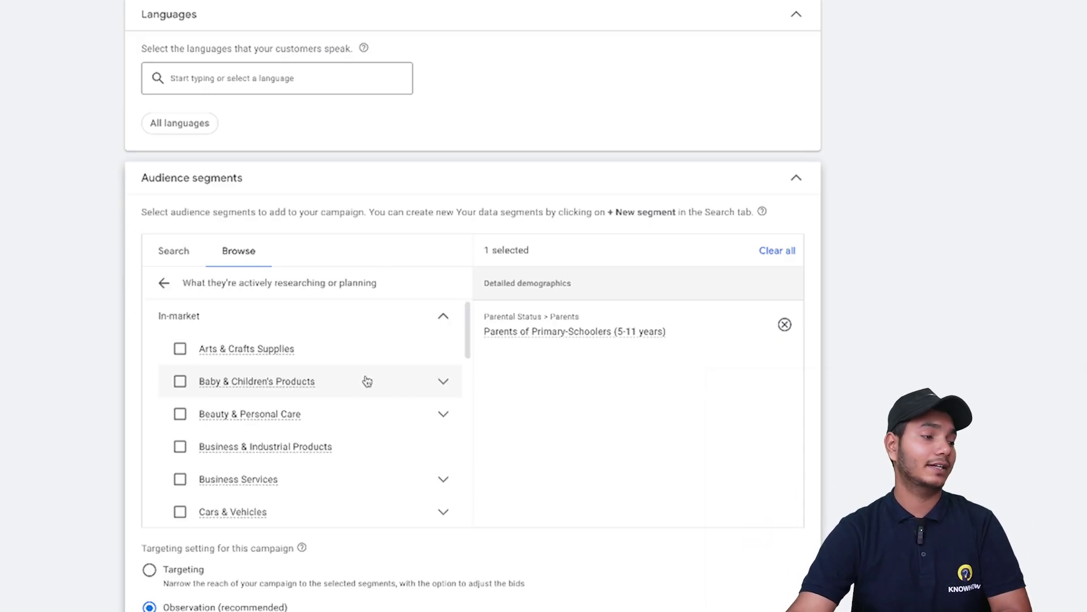
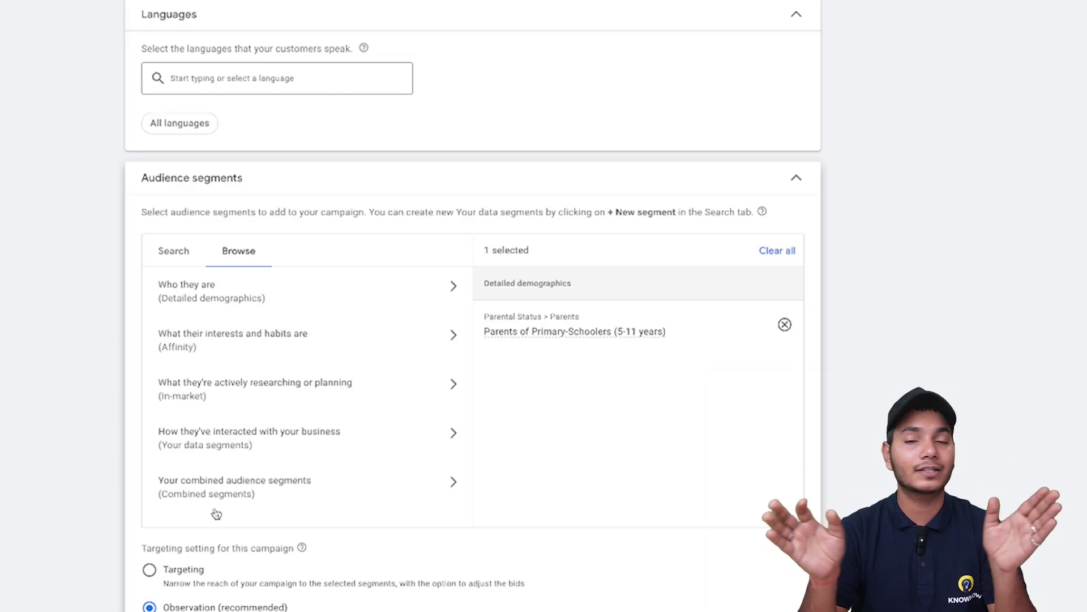
Try the Targeting option for the campaign's audience segments and return the setting to Observation (recommended)
scroll(874, 303, down, 3)
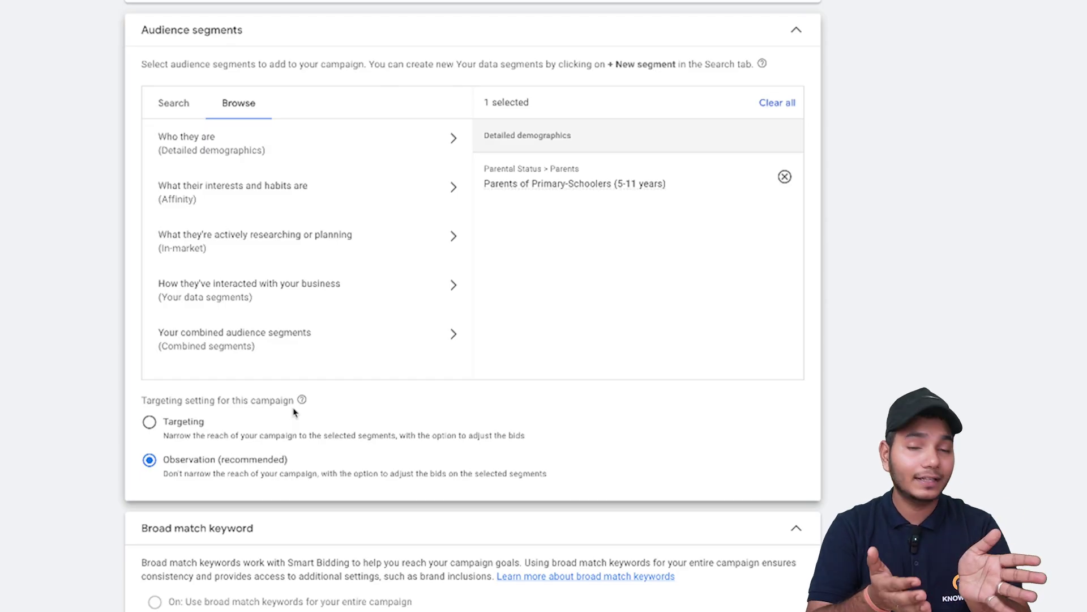
click(150, 423)
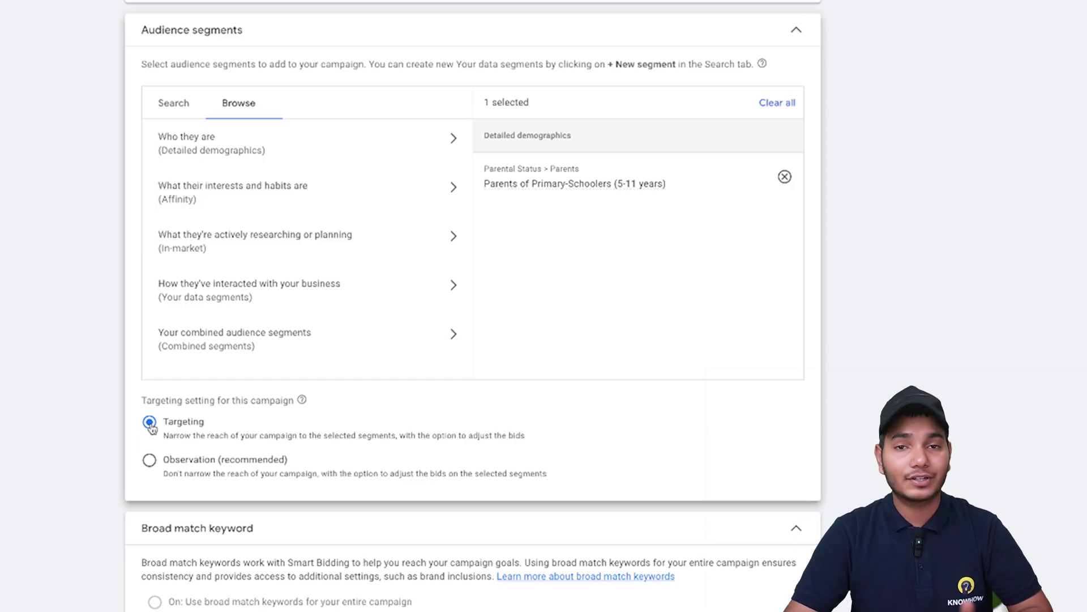
click(149, 460)
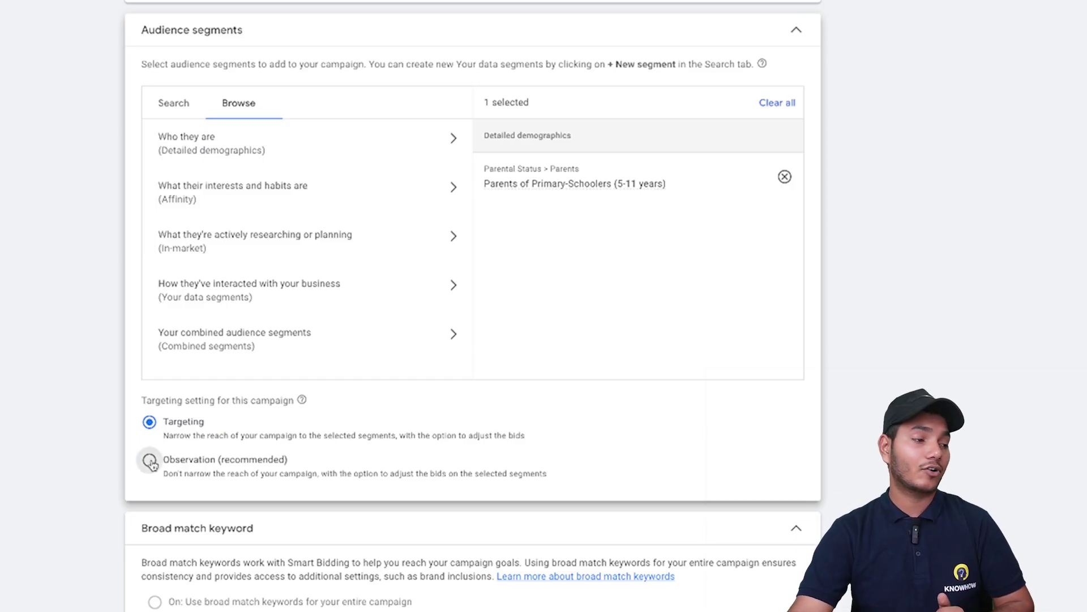